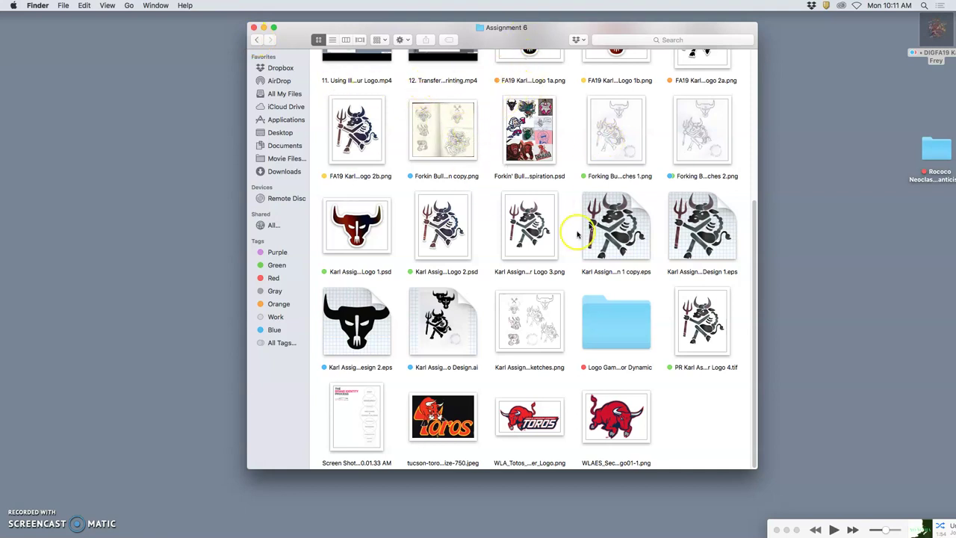
Open the Forkin Bull full sketches and Assignment 6 sketches PNGs in Preview
double_click(448, 147)
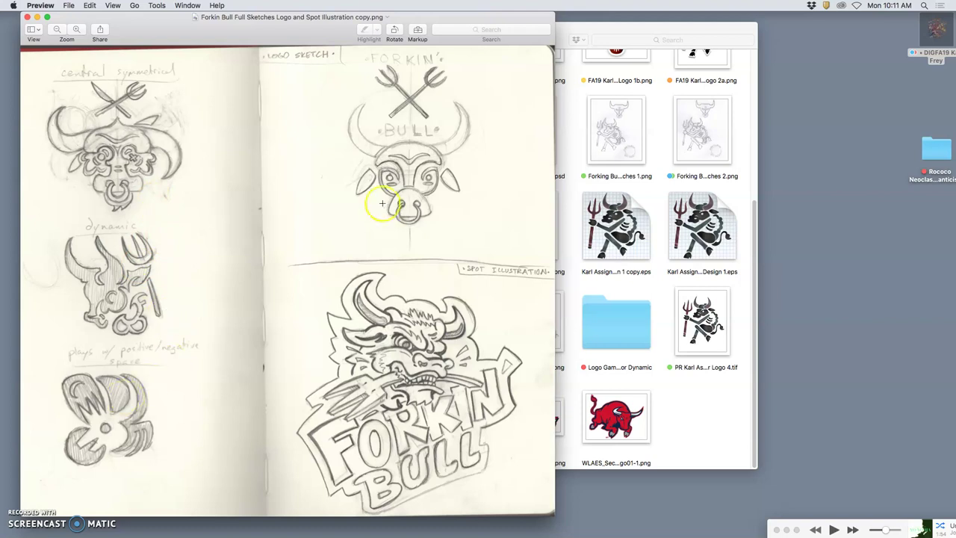
click(631, 223)
click(540, 171)
click(541, 321)
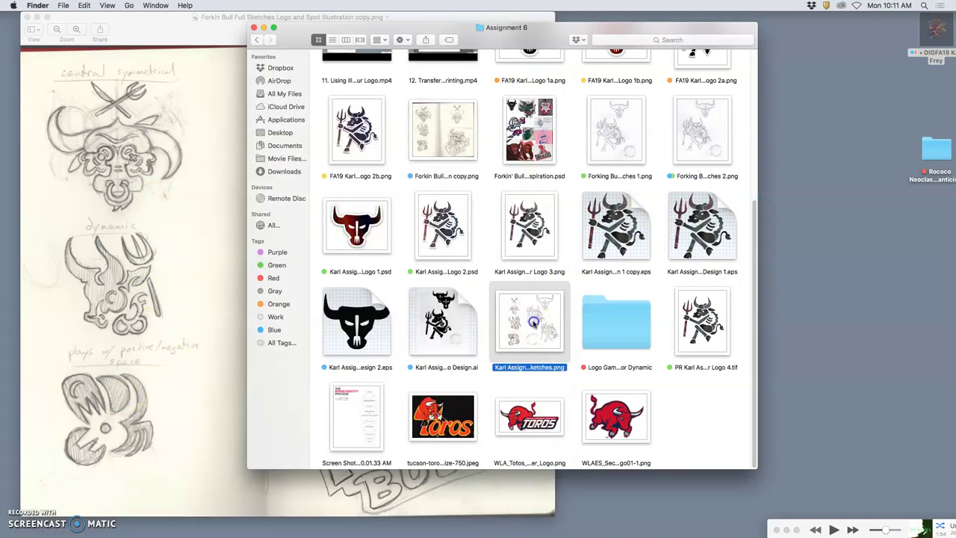
key(super+Tab)
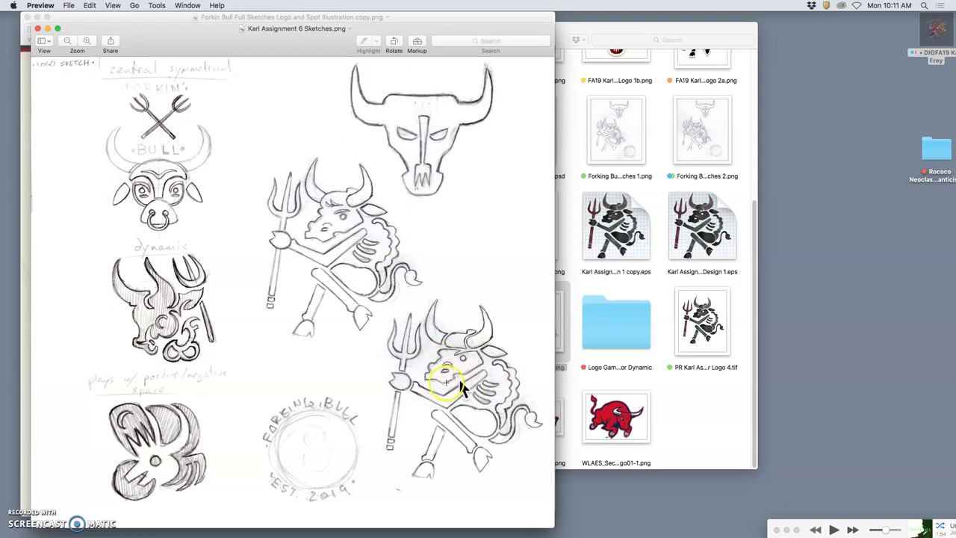
click(631, 290)
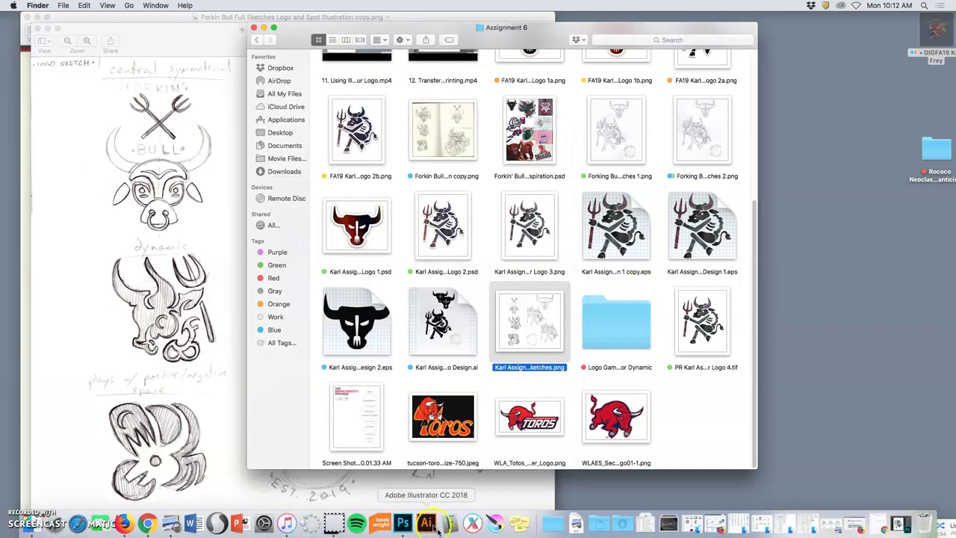
Toggle the bull logo's layer effects off and on to compare, restoring the red-blue gradient
click(416, 523)
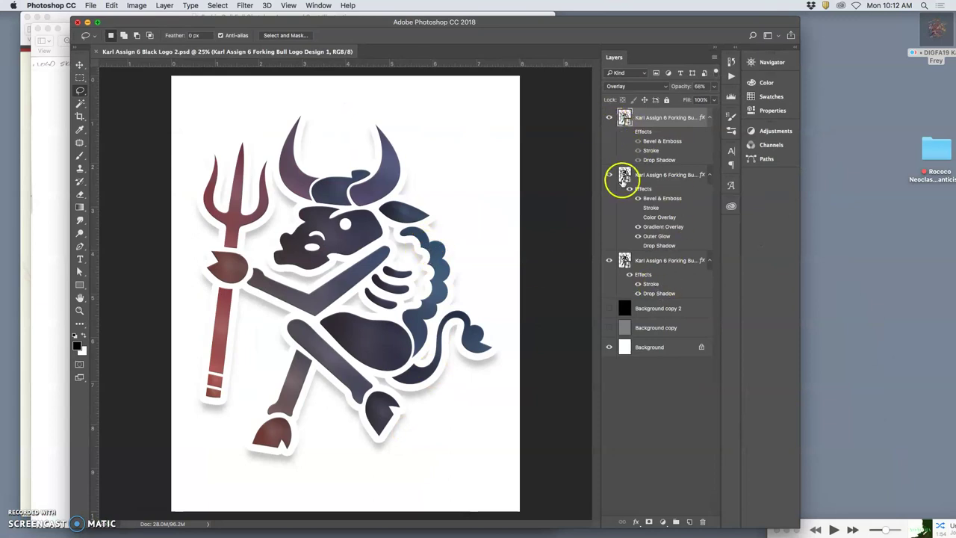
click(630, 189)
click(630, 189)
click(630, 189)
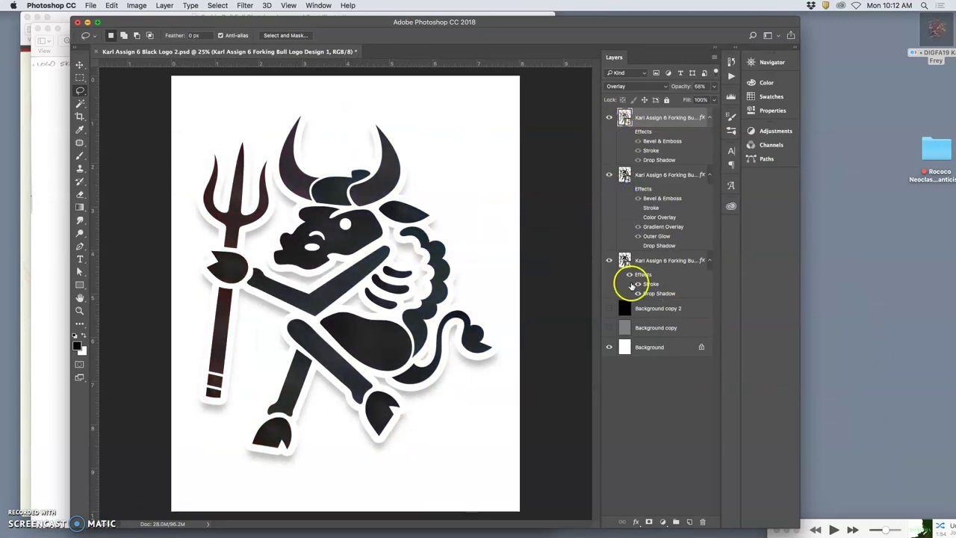
click(629, 275)
click(630, 274)
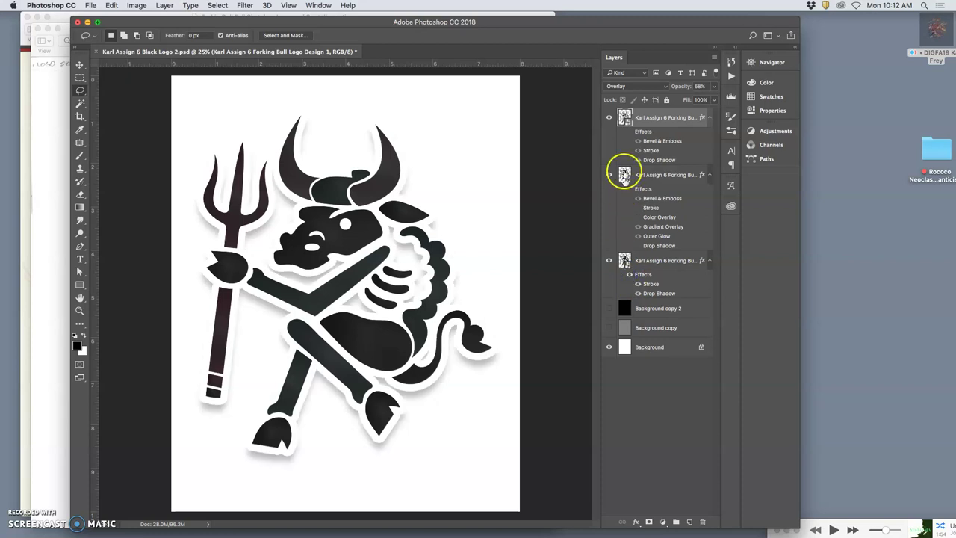
click(630, 132)
click(629, 133)
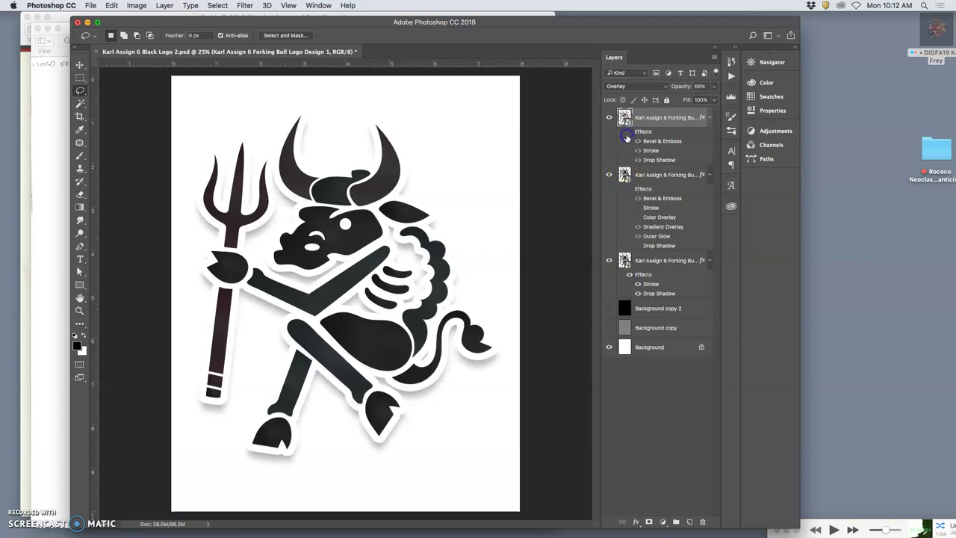
click(629, 191)
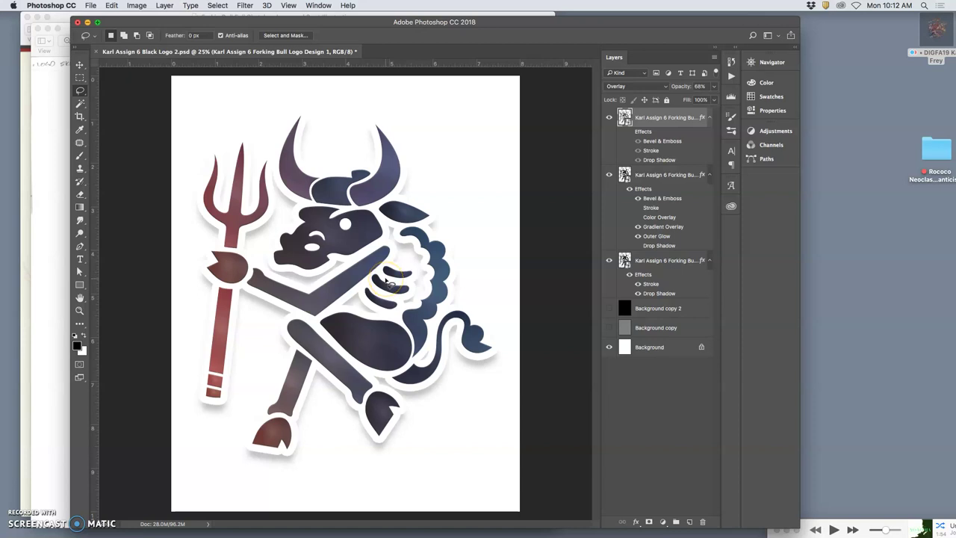
Zoom the logo between about 25% and 33.3%, then bring up the pencil sketch page
key(super+minus)
key(super+minus)
key(super+minus)
key(super+minus)
key(super+minus)
key(super+minus)
key(super+minus)
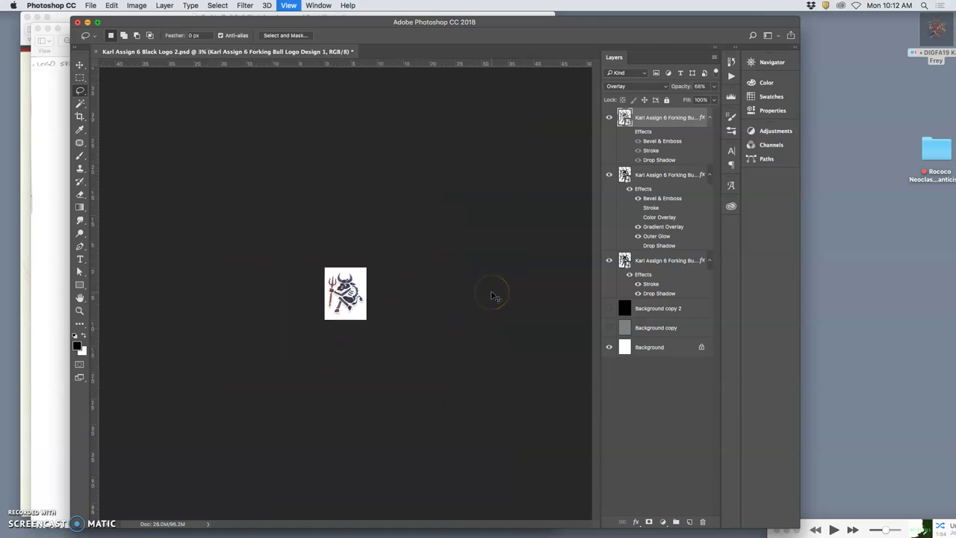
key(super+plus)
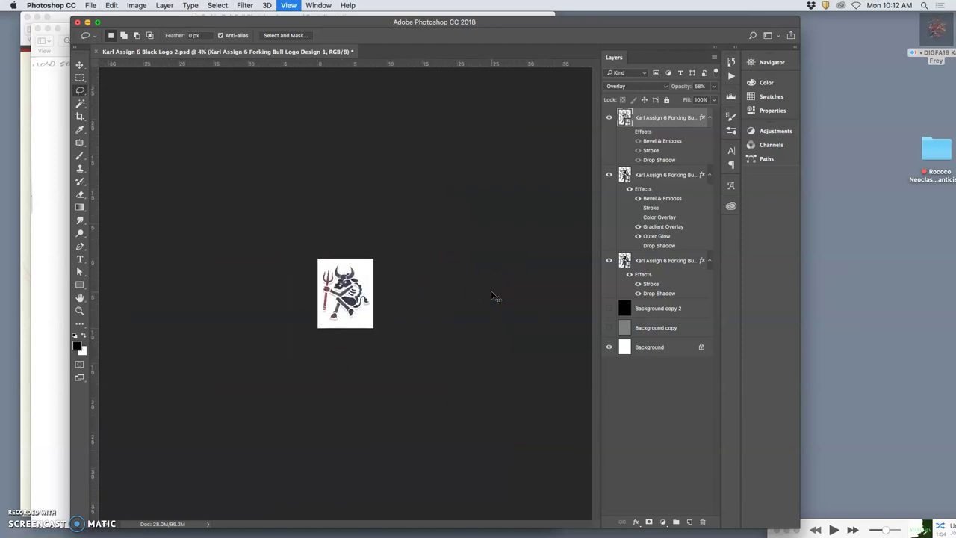
key(super+plus)
key(super+plus)
key(super+plus)
key(super+plus)
key(super+plus)
key(super+plus)
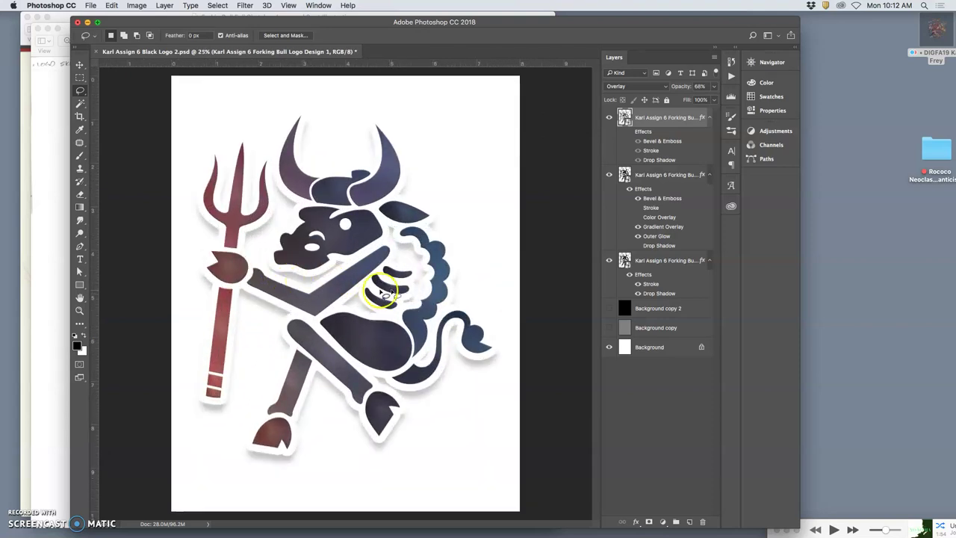
key(super+minus)
key(super+minus)
key(super+minus)
key(super+minus)
key(super+minus)
key(super+minus)
key(super+minus)
key(super+minus)
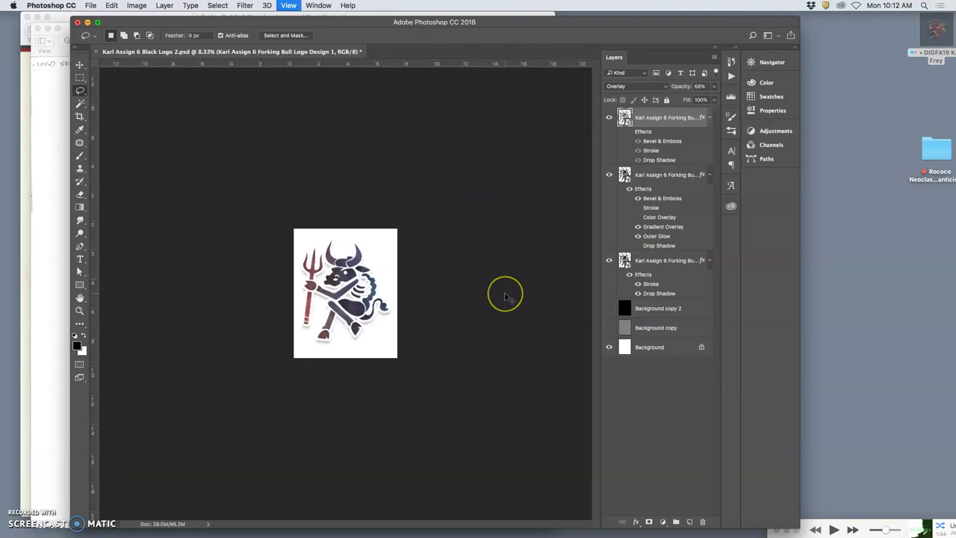
key(super+plus)
key(super+plus)
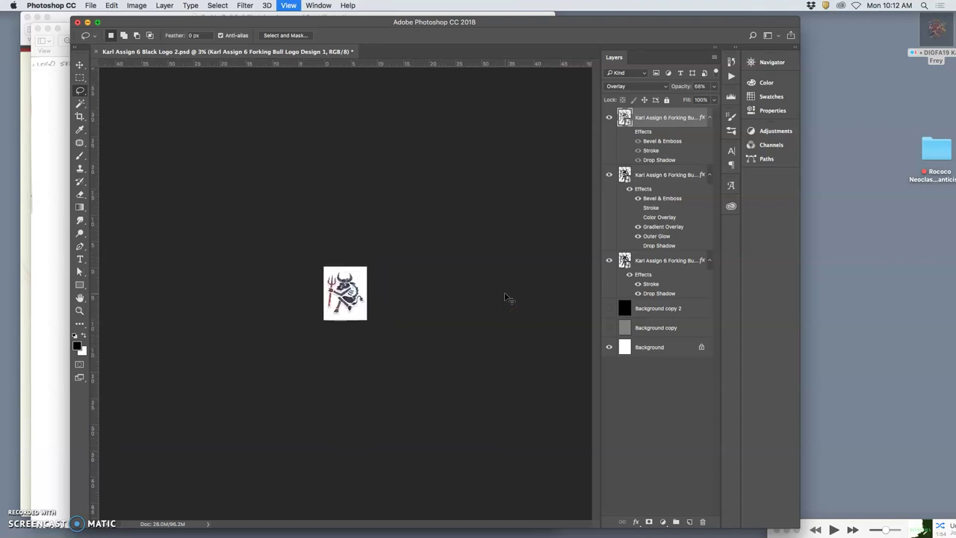
key(super+plus)
key(super+plus)
key(super+plus)
key(super+plus)
key(super+plus)
key(super+plus)
key(super+plus)
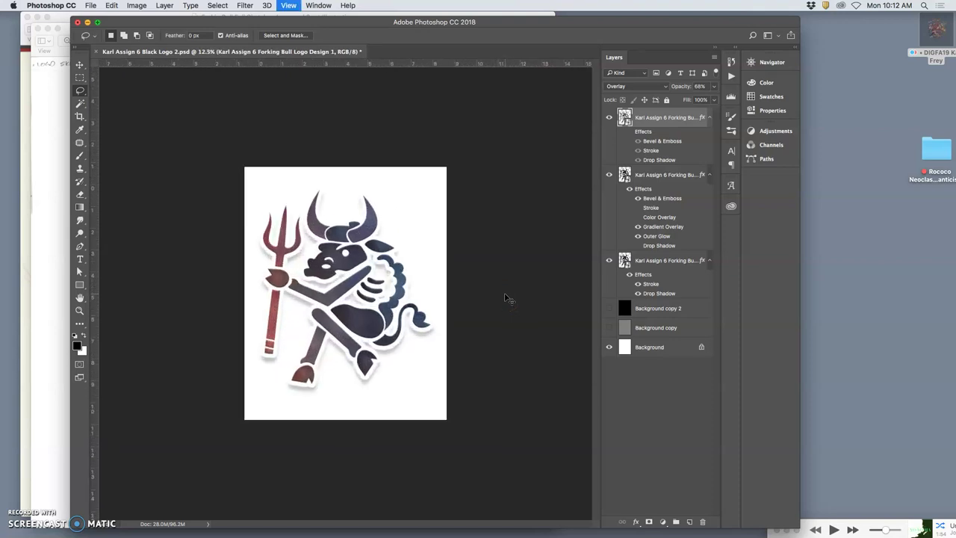
key(super+minus)
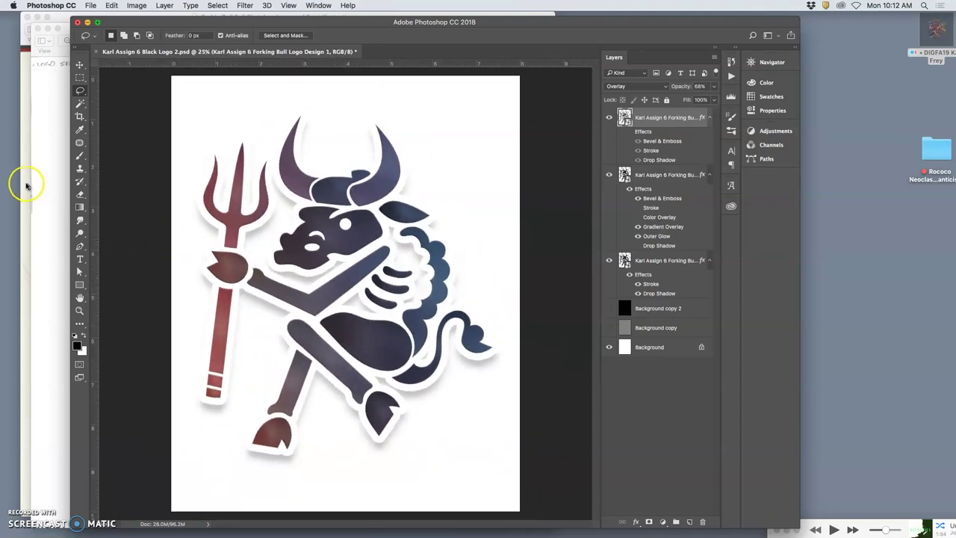
click(26, 182)
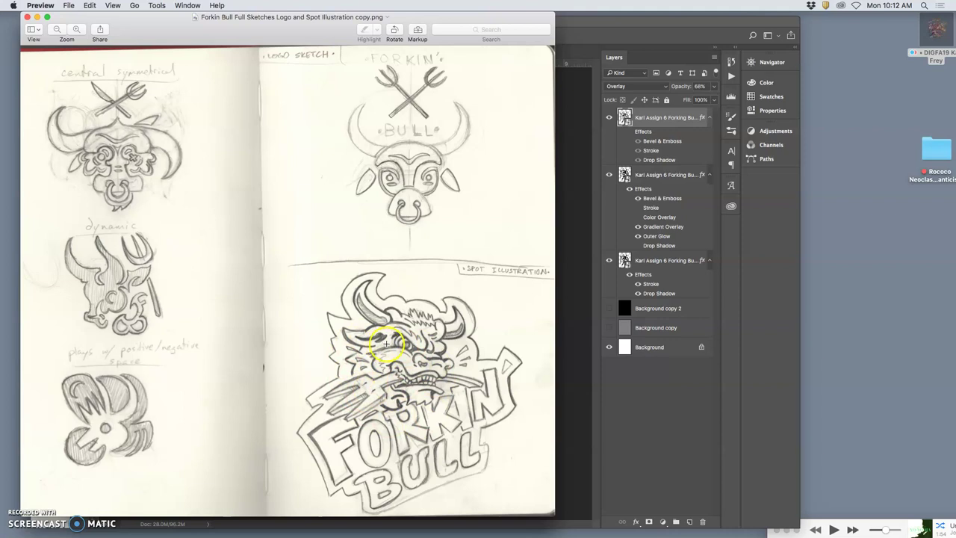
Zoom the Forkin Bull sketch page out and back in, then close it
key(super+minus)
key(super+minus)
key(super+minus)
key(super+minus)
key(super+minus)
key(super+minus)
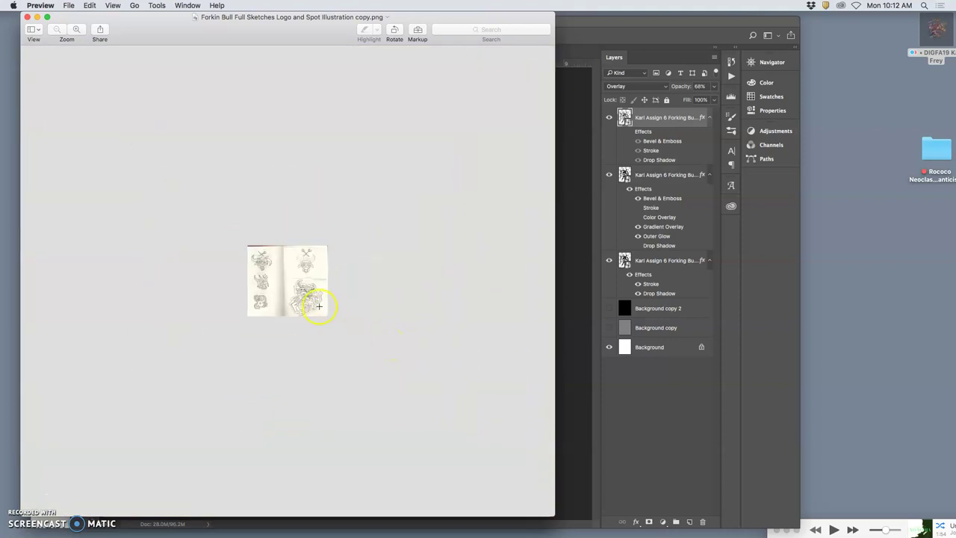
key(super+plus)
key(super+plus)
key(super+plus)
key(super+plus)
key(super+plus)
key(super+plus)
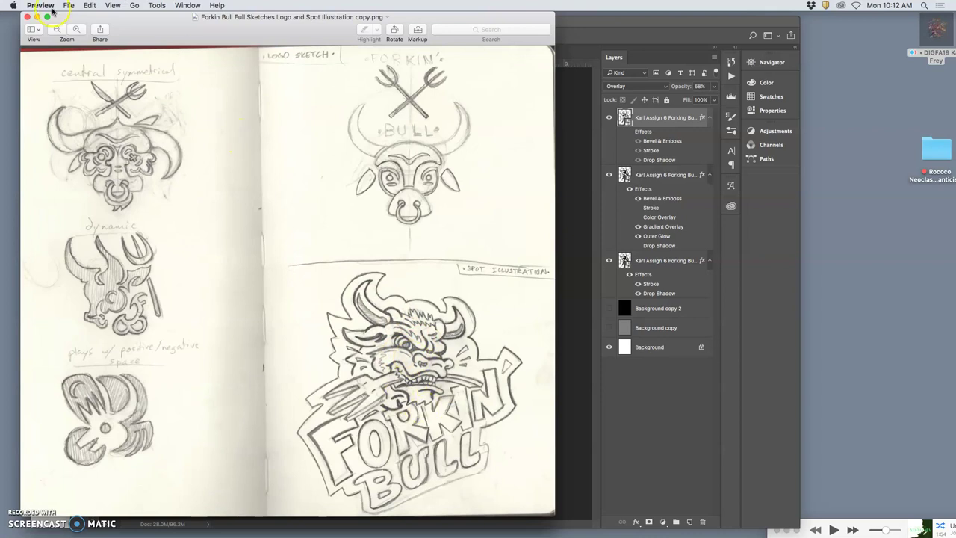
click(28, 16)
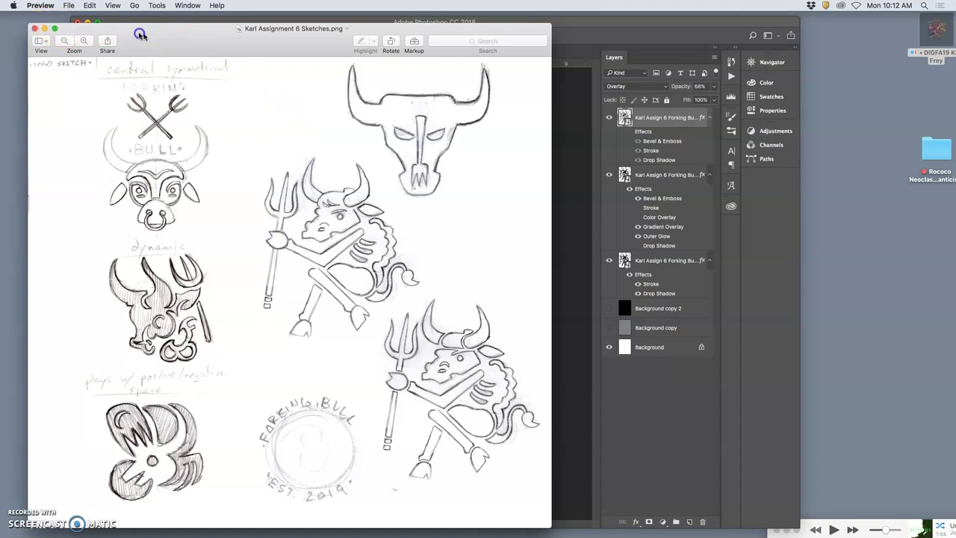
Place the Assignment 6 sketches beside the bull logo, compare them, then close the sketches
drag(147, 35, 115, 26)
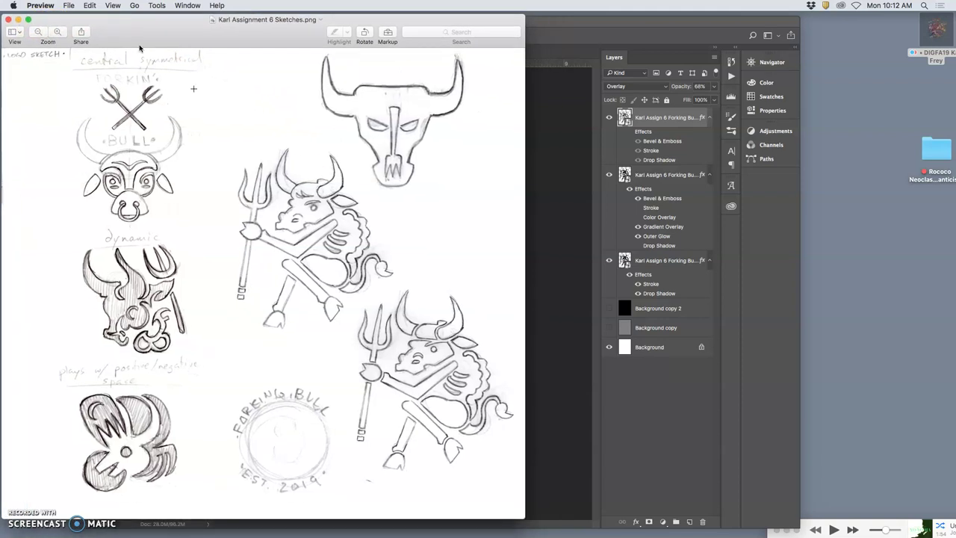
click(570, 333)
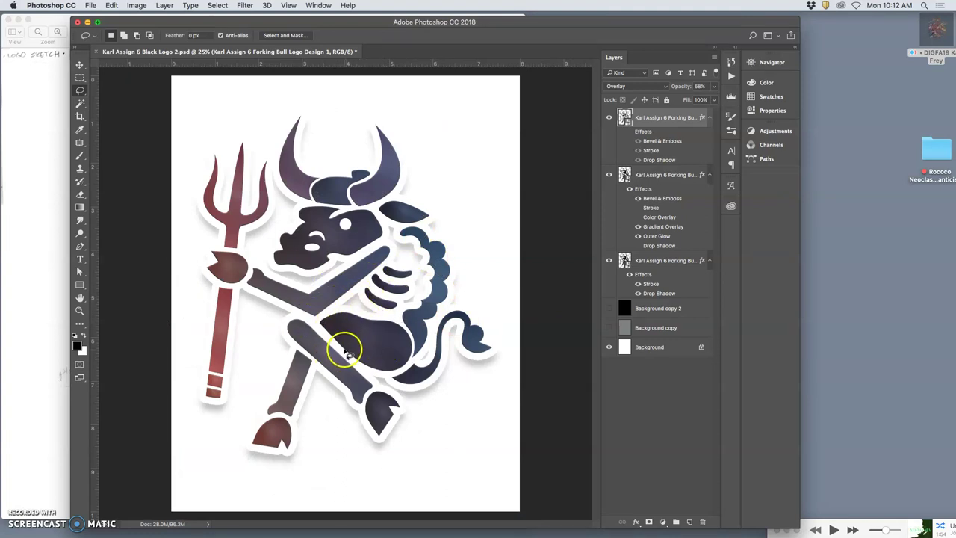
click(50, 137)
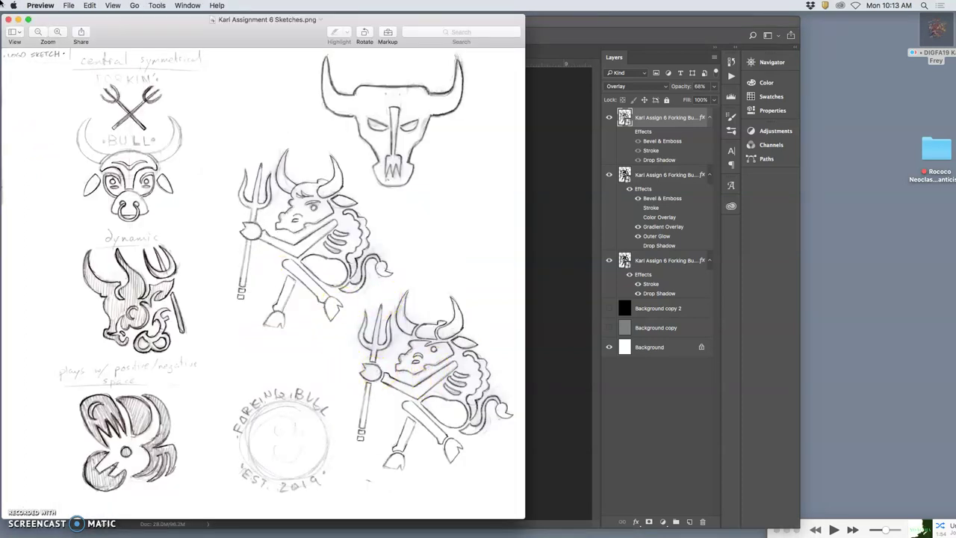
click(10, 21)
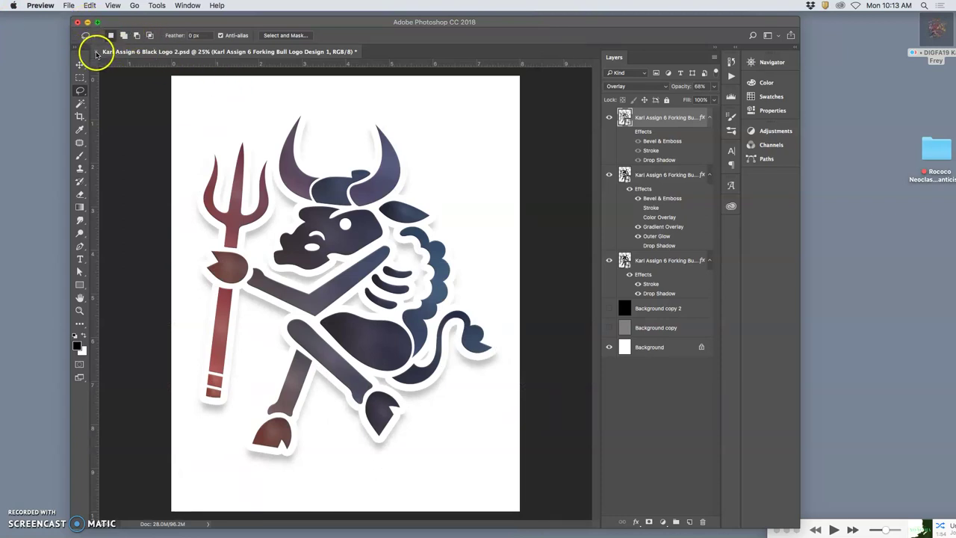
Save and close the bull logo document, then hide Photoshop
click(95, 54)
click(96, 54)
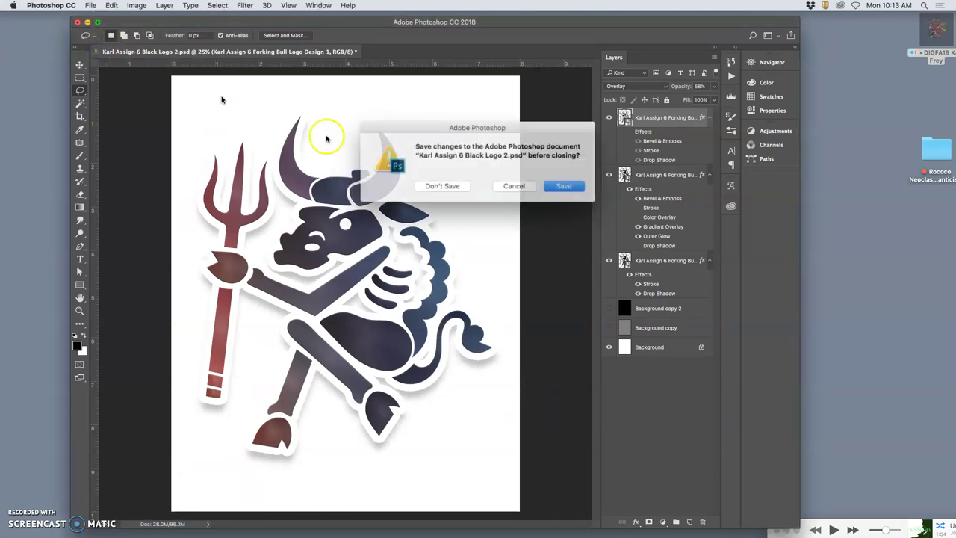
click(559, 187)
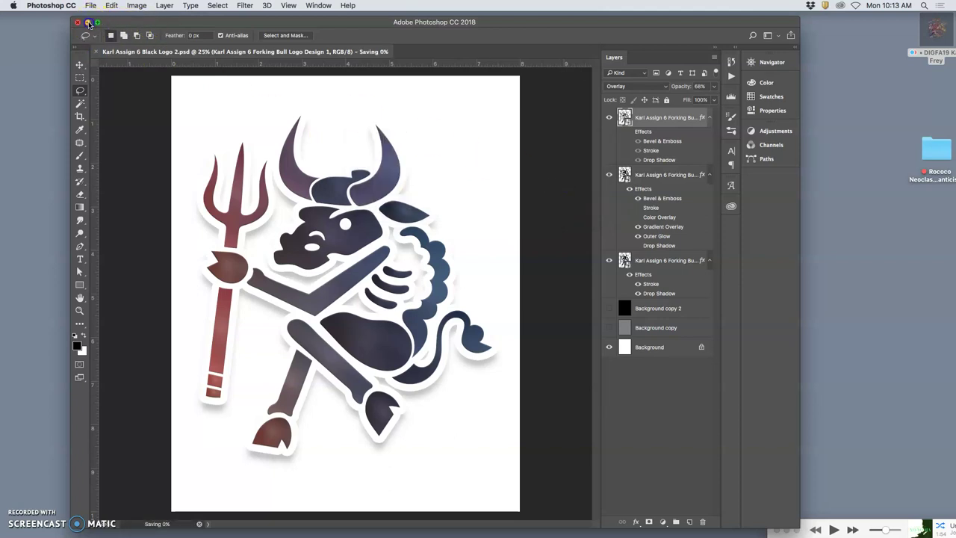
click(87, 22)
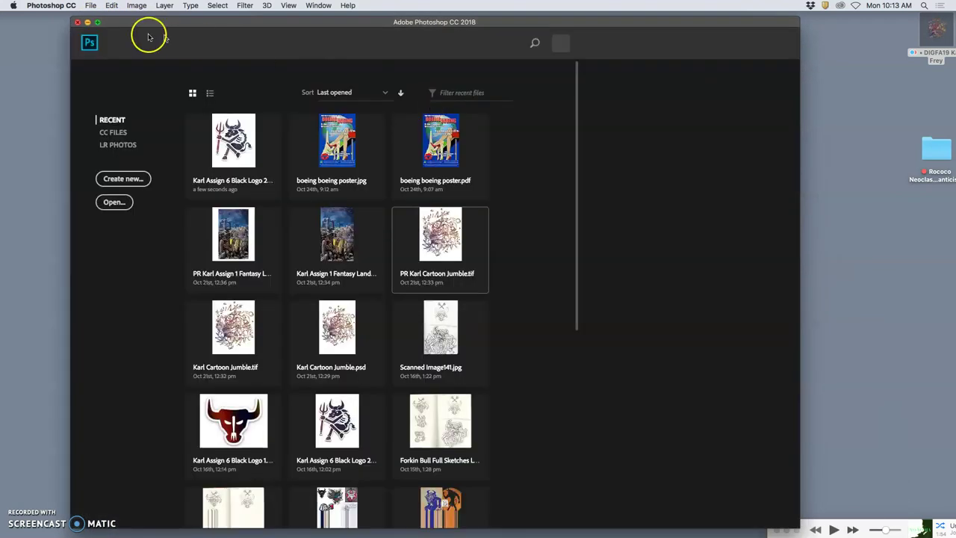
Hide Photoshop and navigate from the class folder into Assignment 7
click(87, 23)
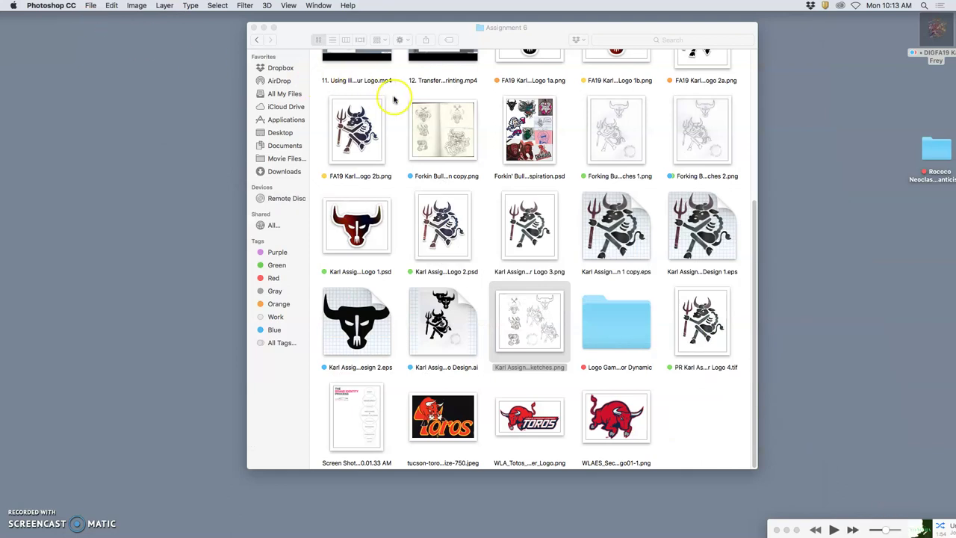
click(281, 51)
click(254, 39)
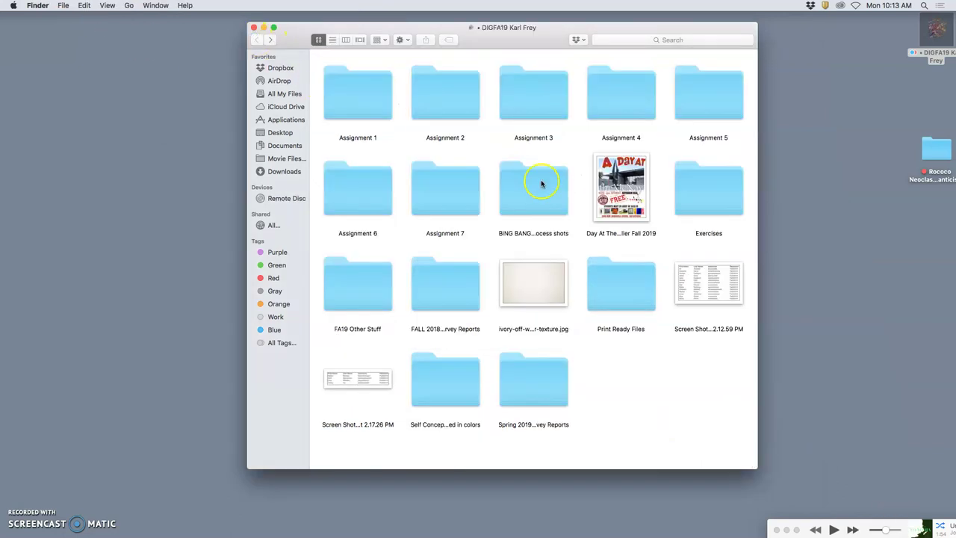
double_click(459, 195)
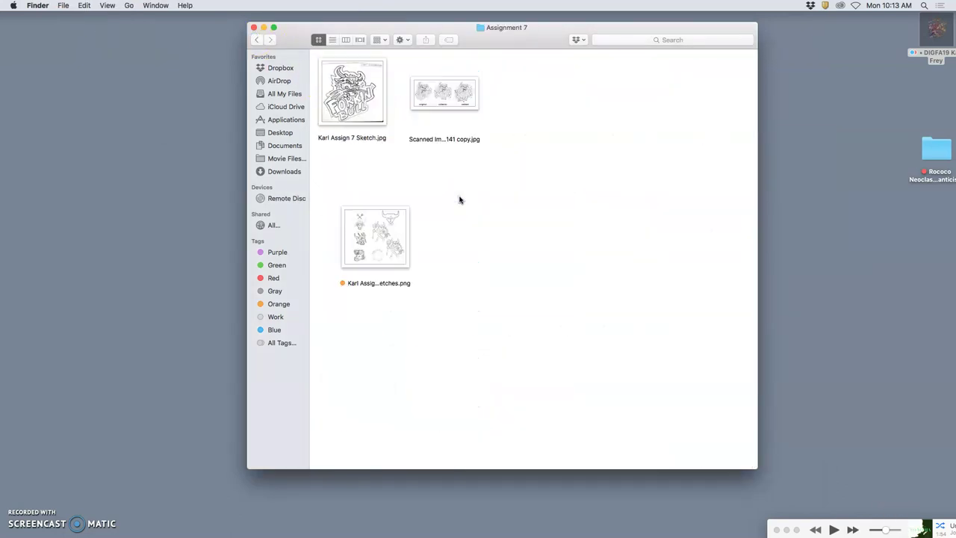
View the pencil sketch and the original/added to/refined comparison in Preview, then close both
double_click(357, 108)
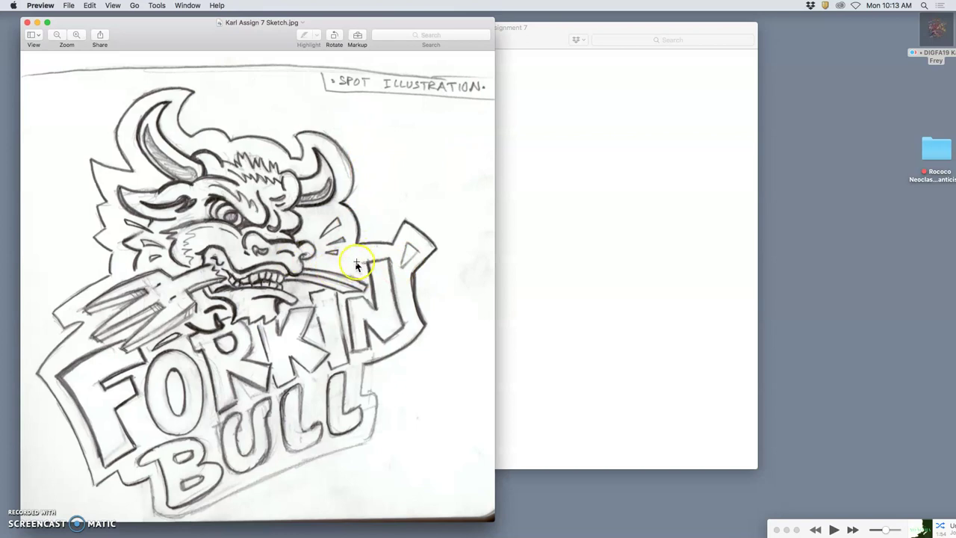
click(564, 174)
double_click(453, 98)
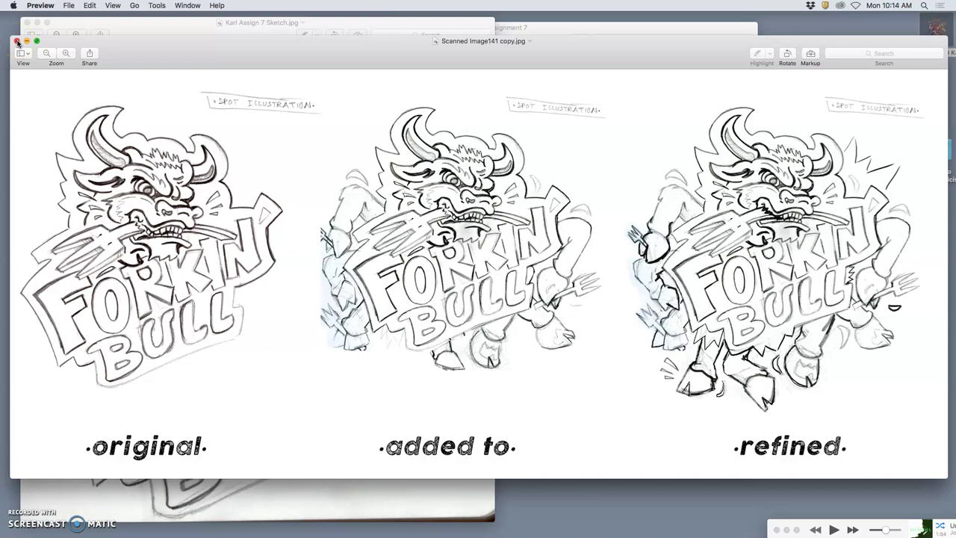
click(17, 42)
click(27, 22)
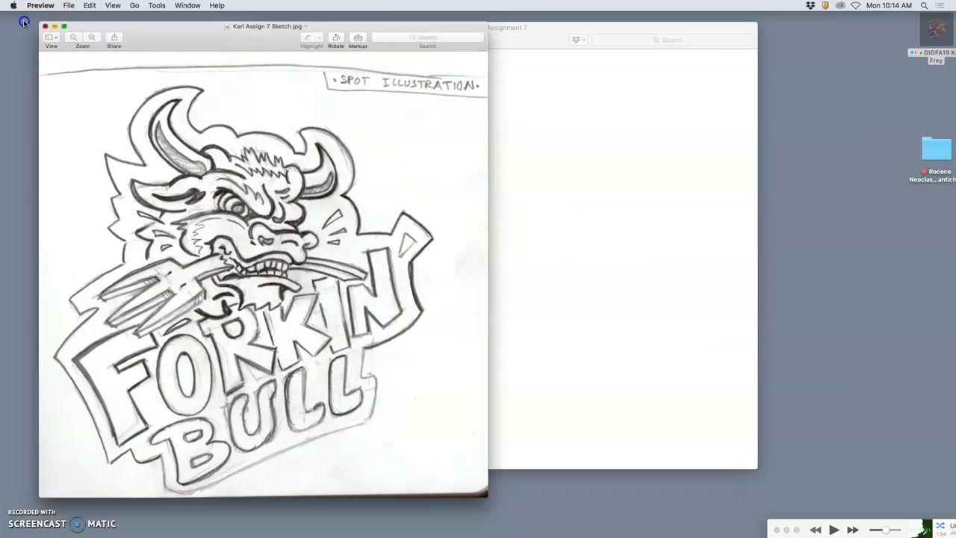
click(446, 93)
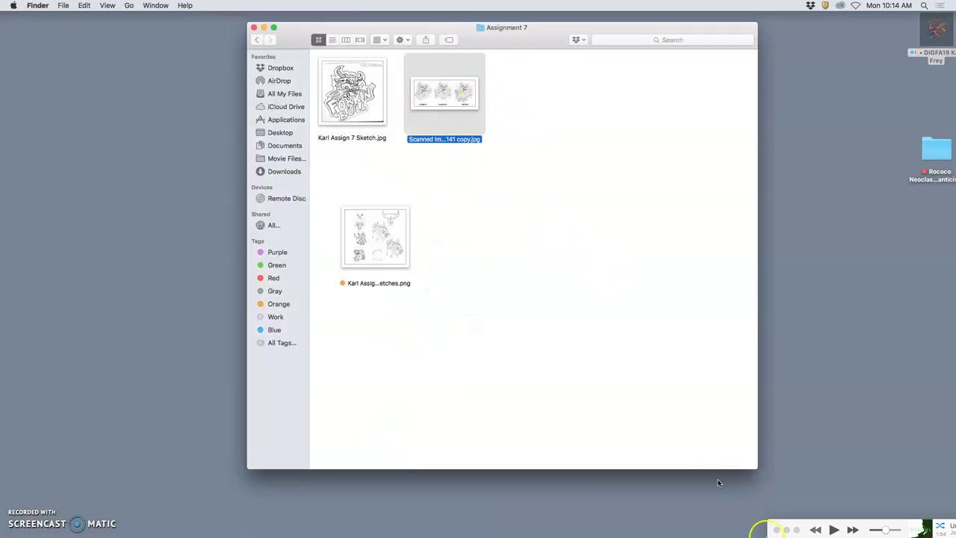
Preview FA19 Scan001.jpg from Dropbox Recent in Chrome and widen the browser window
mouse_move(806, 527)
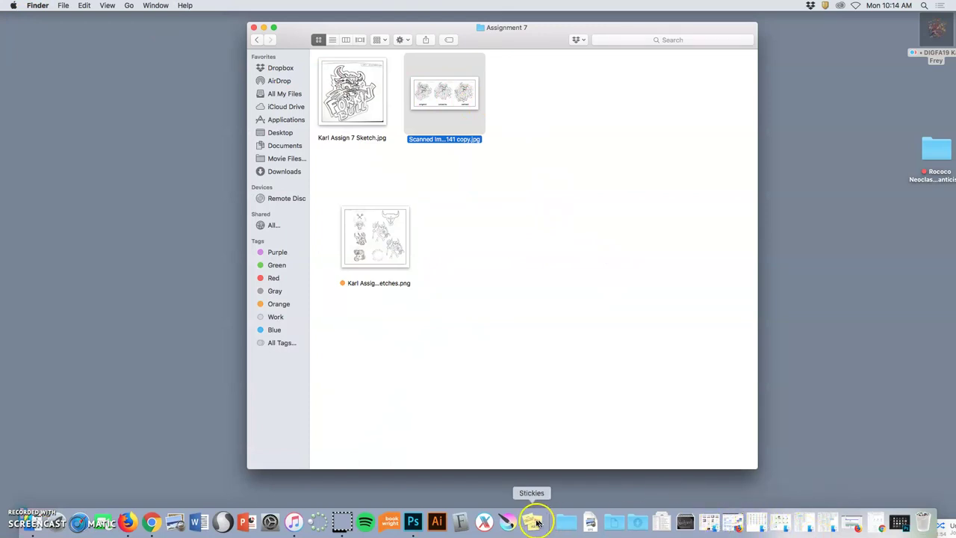
click(153, 522)
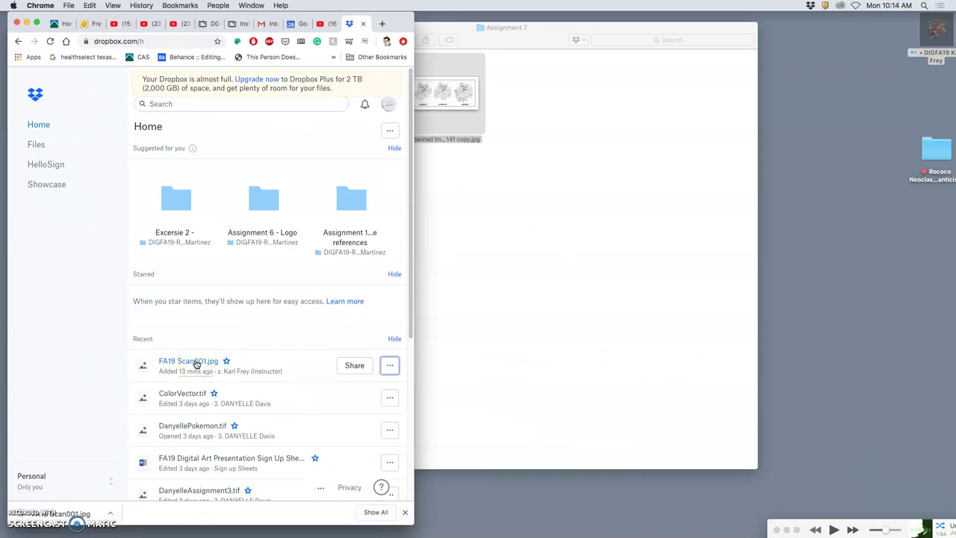
click(194, 362)
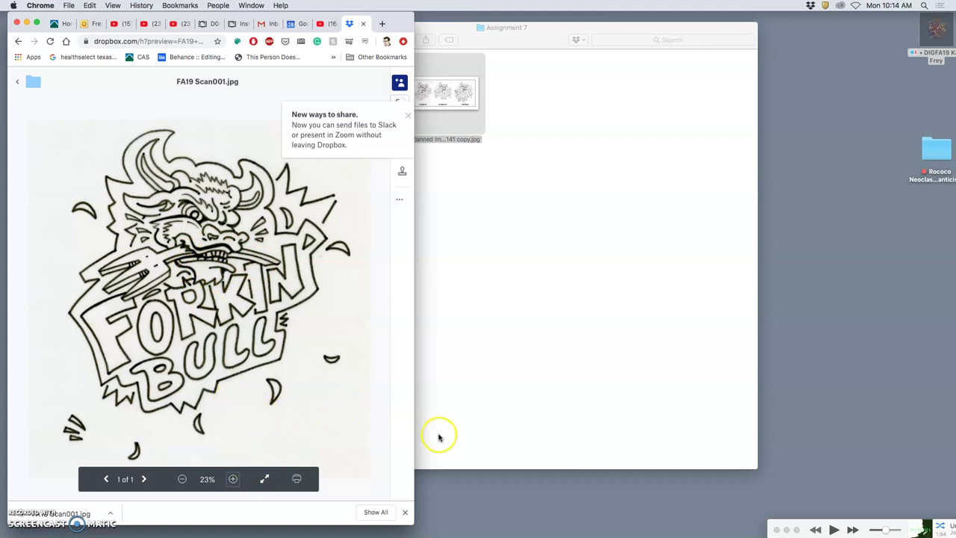
drag(414, 434, 574, 426)
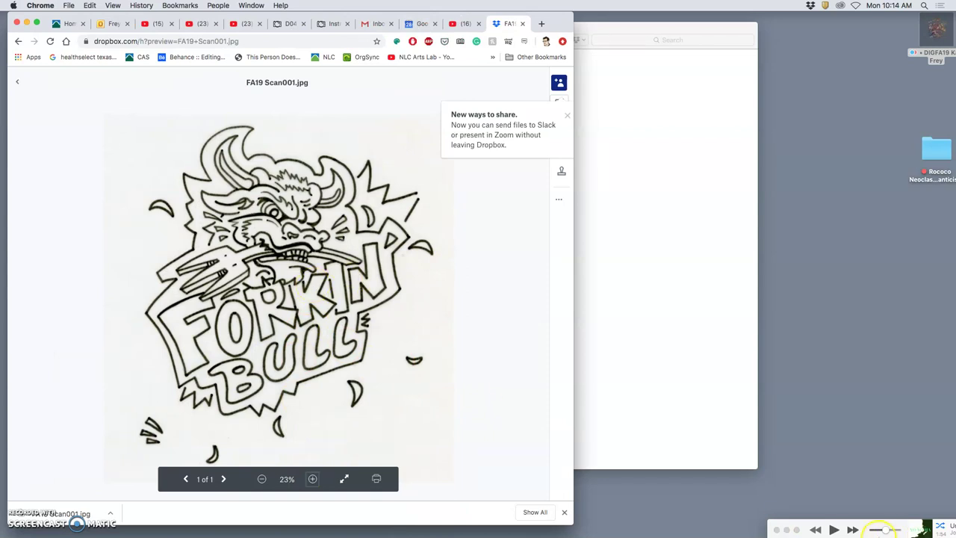
Move FA19 Scan001.jpg from Downloads into Assignment 7 and open it in Preview
mouse_move(807, 524)
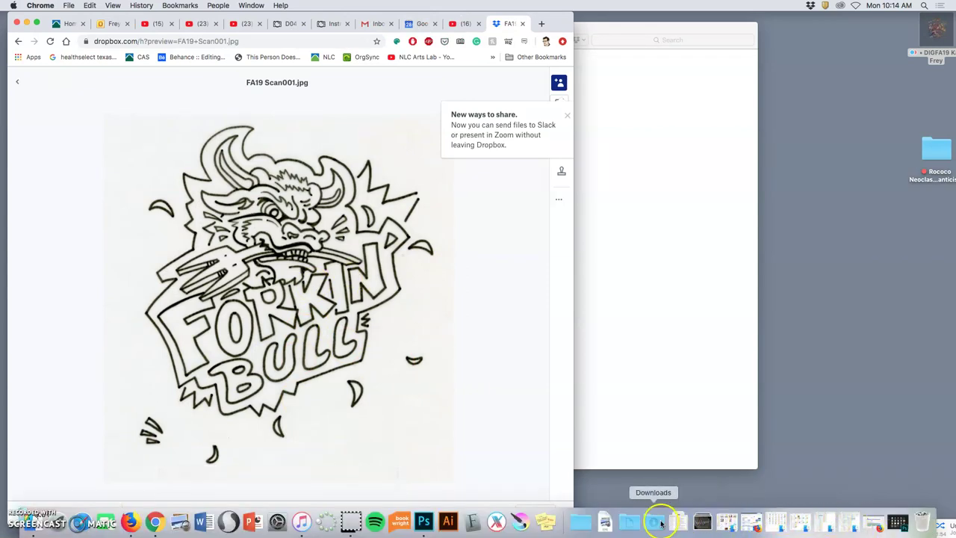
click(661, 524)
drag(419, 148, 549, 119)
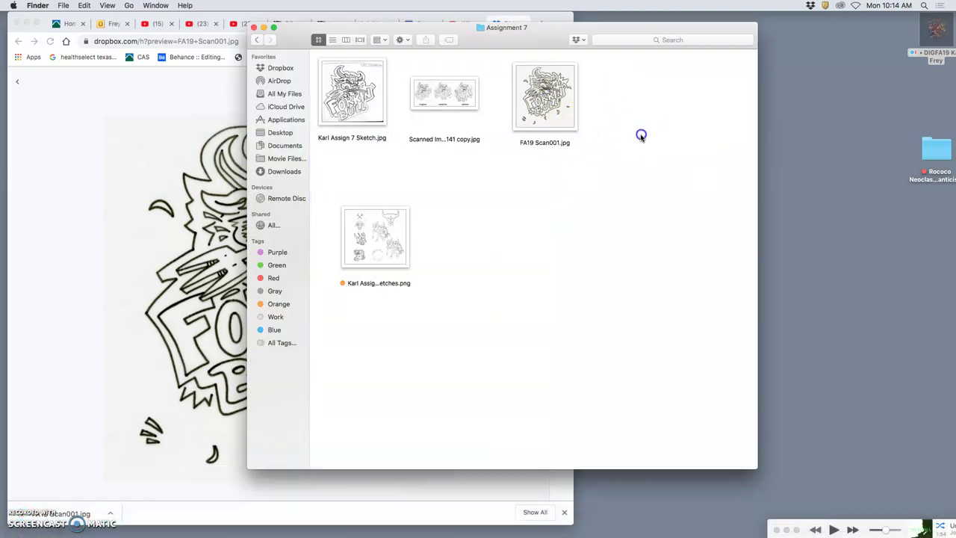
click(545, 99)
double_click(546, 99)
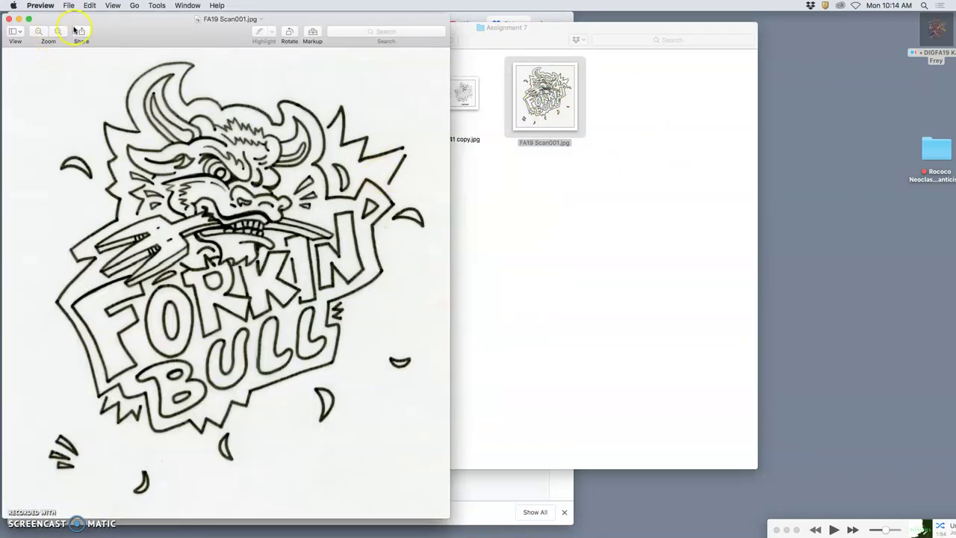
Magnify the scan six steps to a close-up of one ink stroke and move its window right
click(59, 33)
click(58, 33)
click(58, 32)
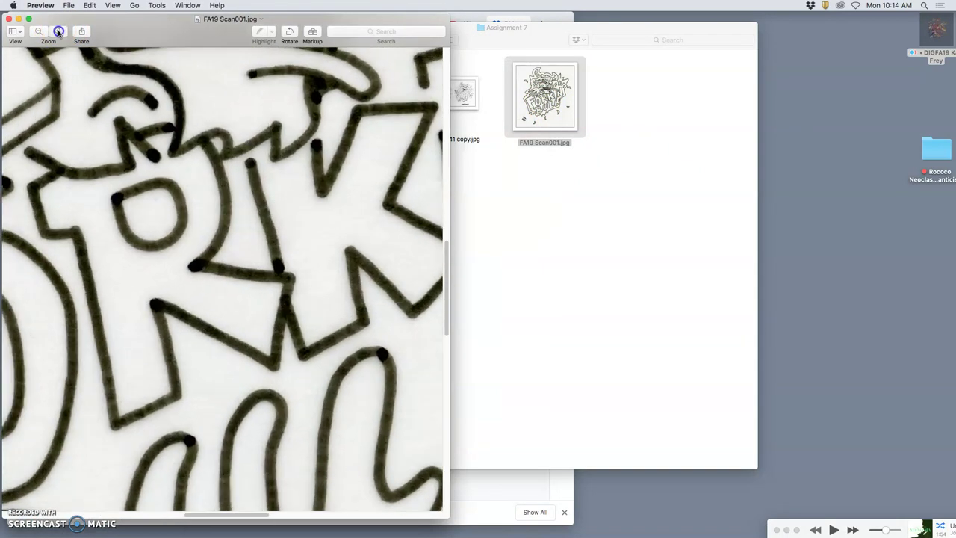
click(58, 32)
click(58, 32)
click(59, 32)
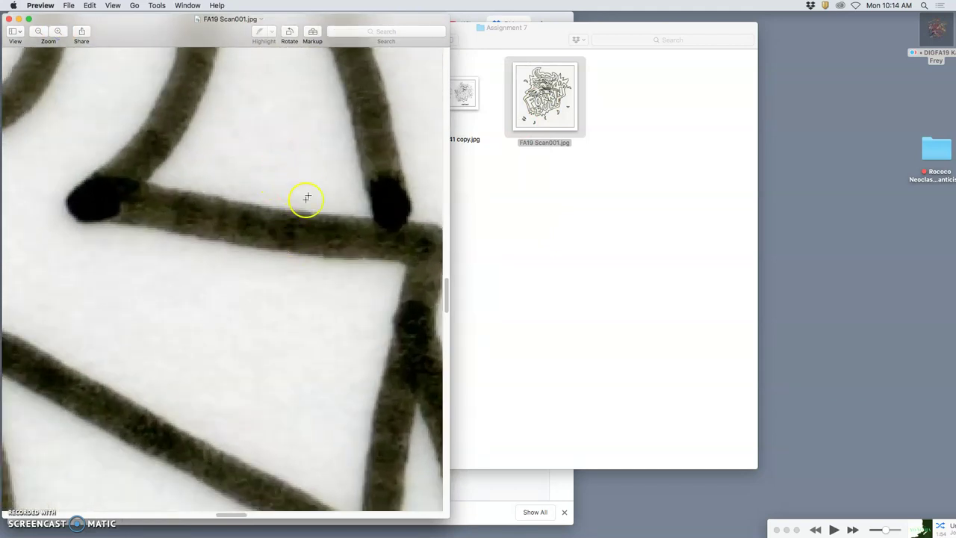
drag(218, 35, 594, 81)
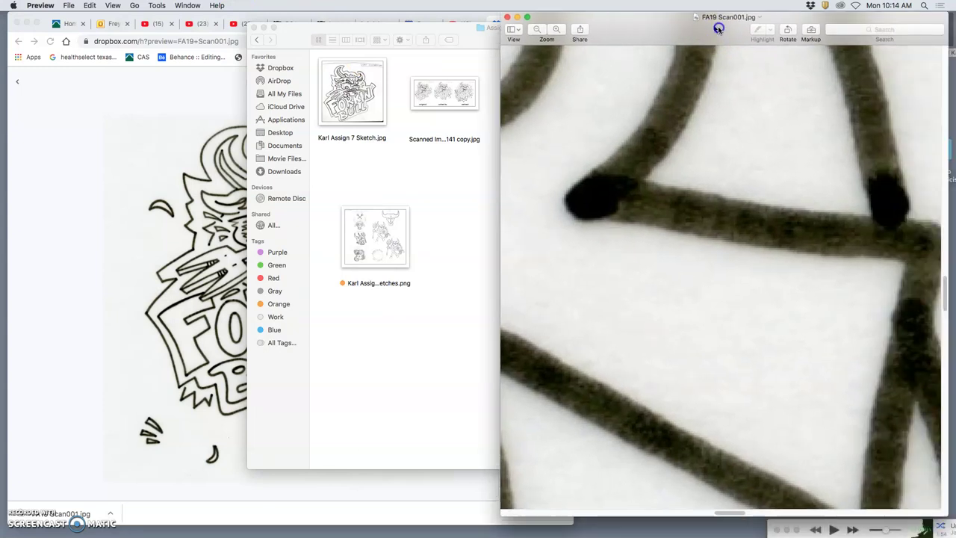
drag(718, 28, 678, 12)
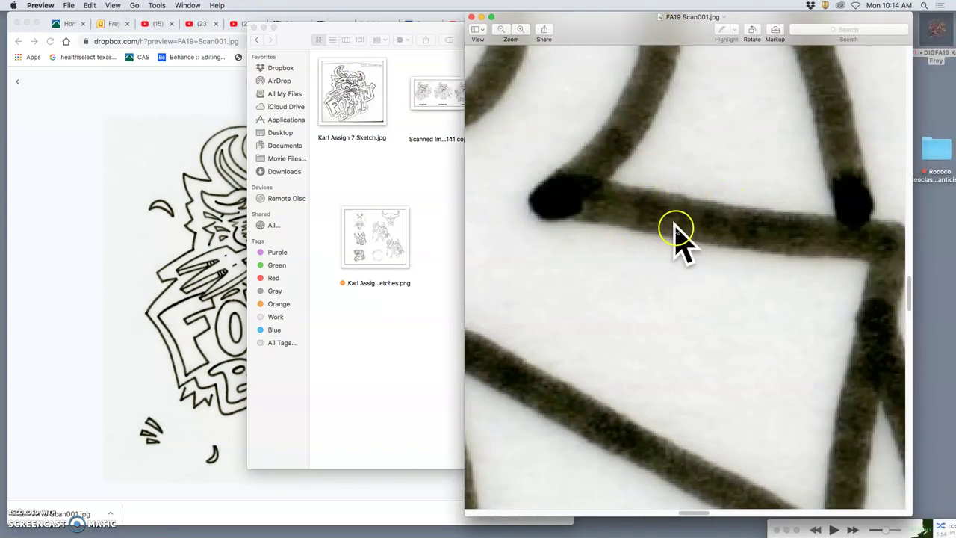
Open Karl Assign 7 Sketch.jpg and magnify it three steps to the lip curve
double_click(361, 108)
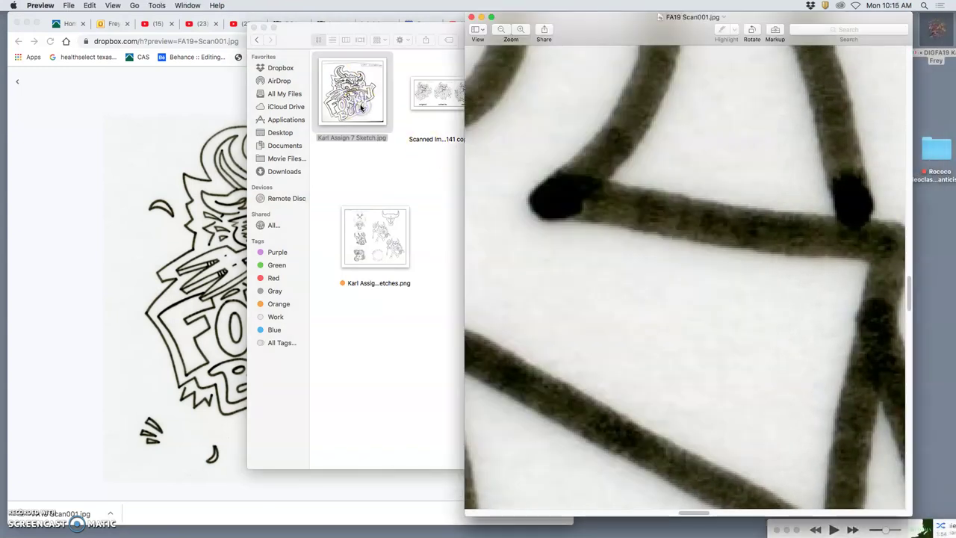
key(super+plus)
key(super+plus)
key(super+plus)
key(super+plus)
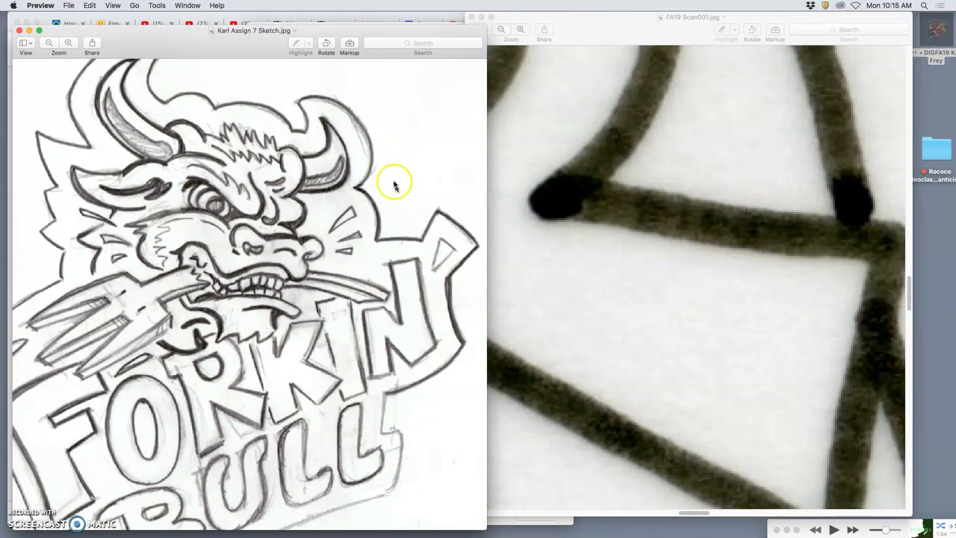
key(super+plus)
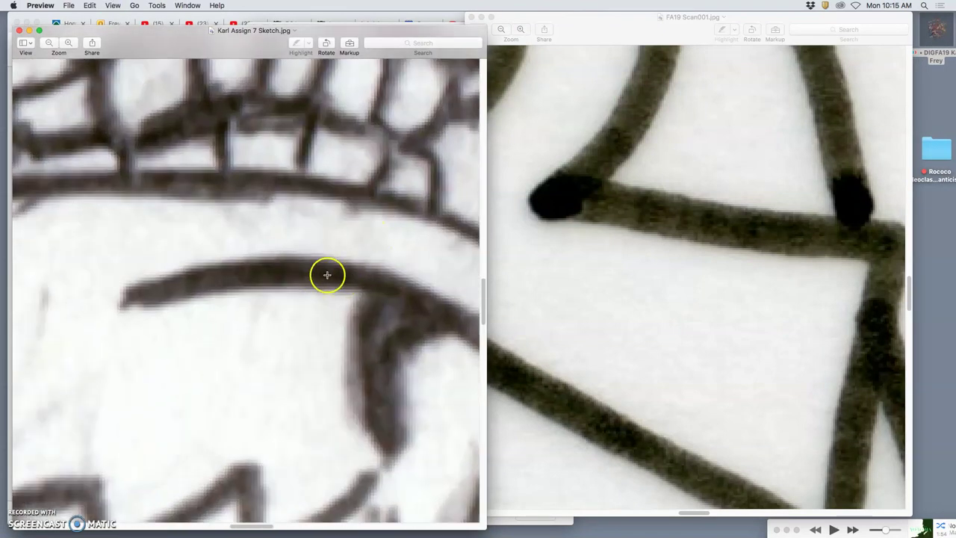
key(super+plus)
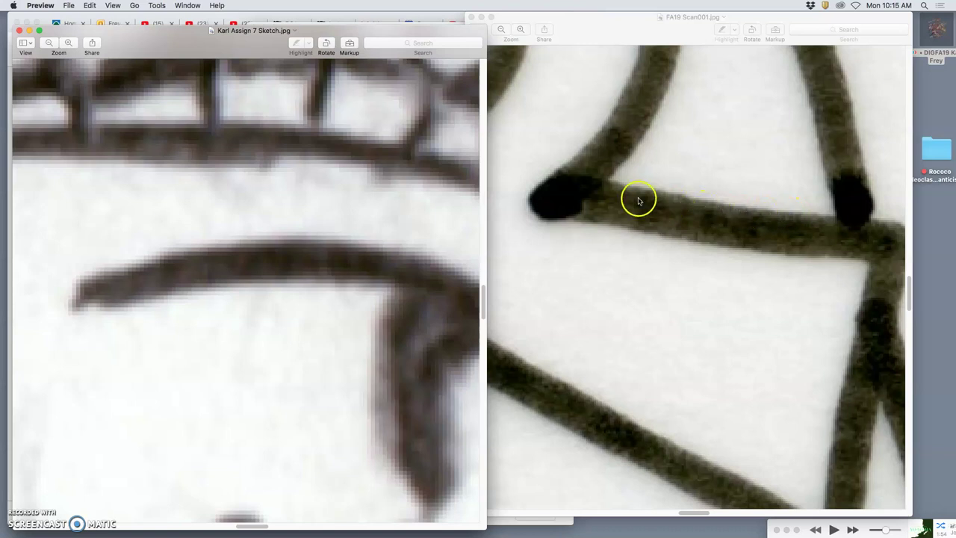
Return the inked scan to the whole drawing and shift its window left
click(686, 40)
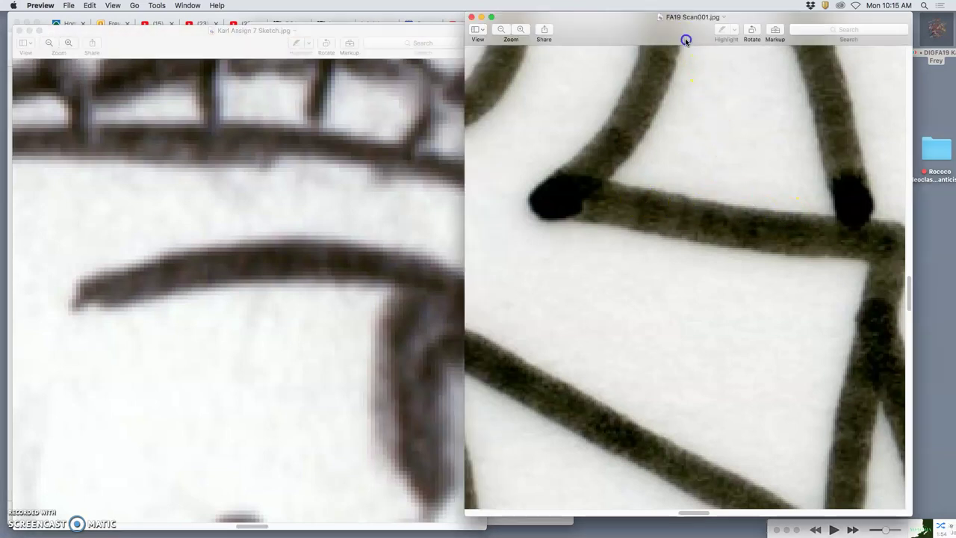
scroll(651, 124, down, 10)
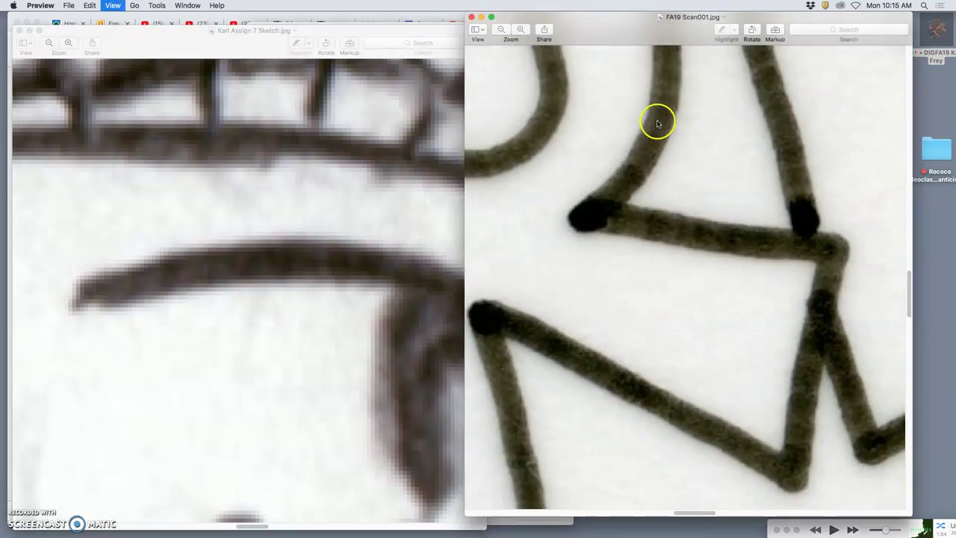
scroll(715, 131, down, 5)
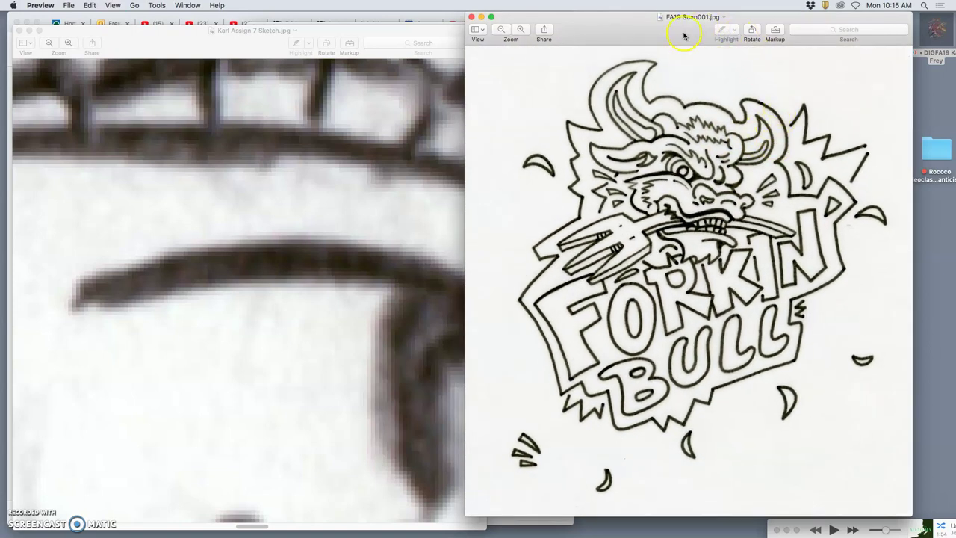
drag(691, 17, 536, 16)
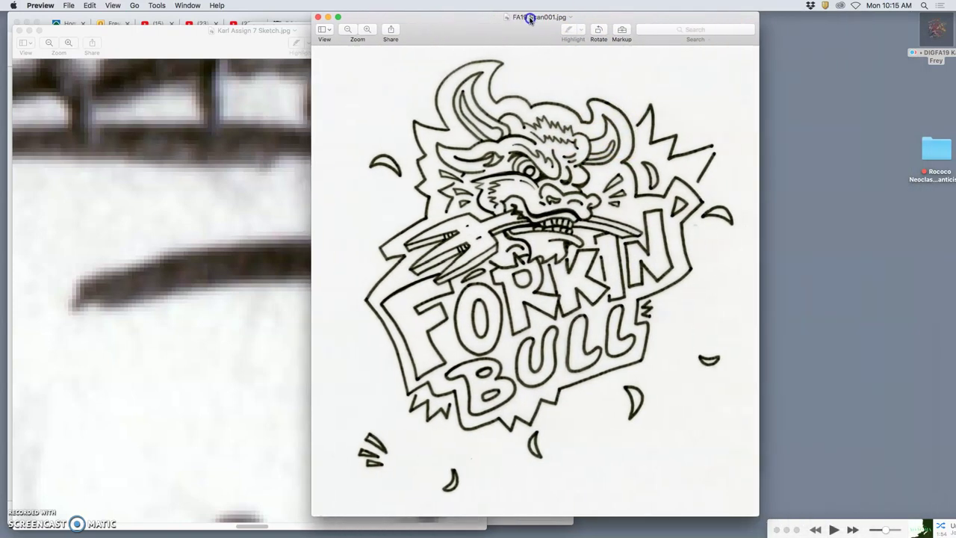
Close the pencil sketch and bring up Preview's Adjust Color panel for the scan
click(19, 30)
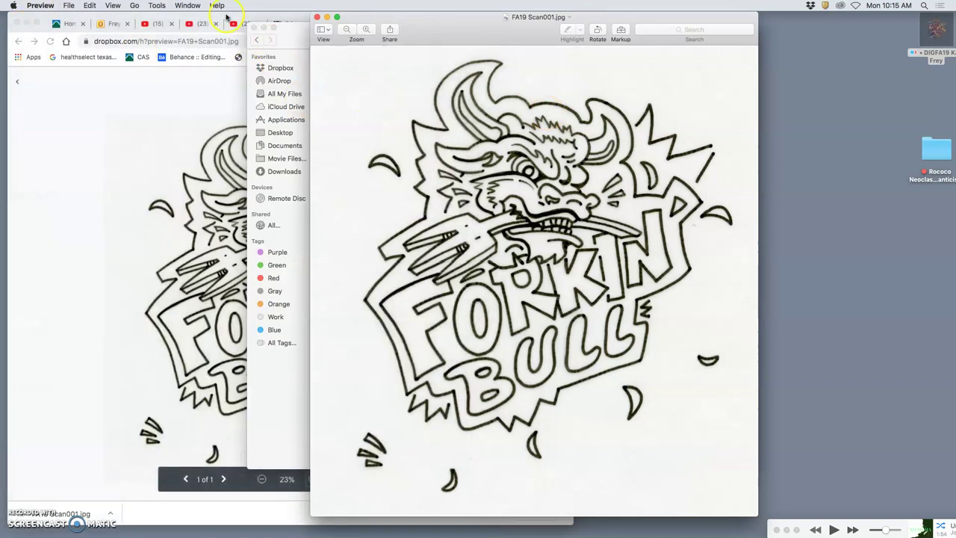
click(159, 6)
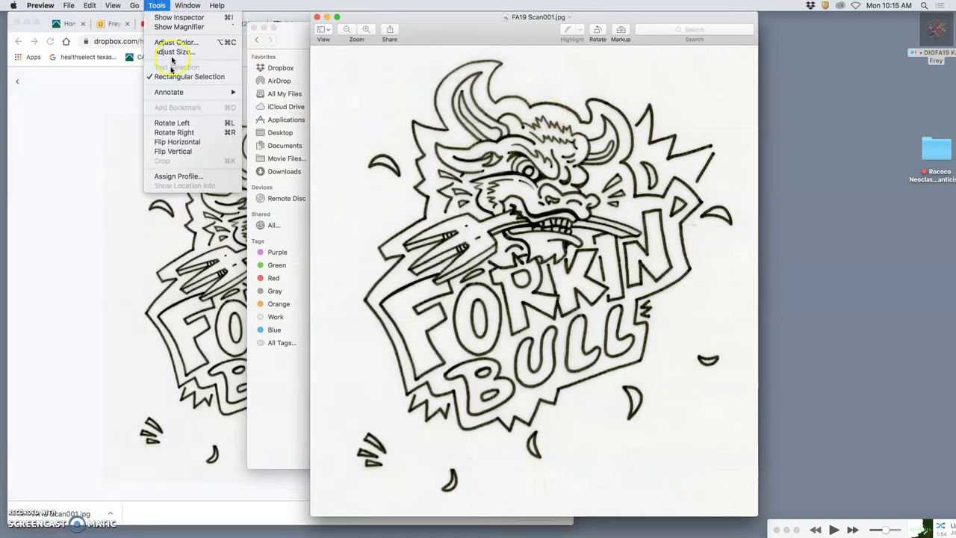
click(515, 91)
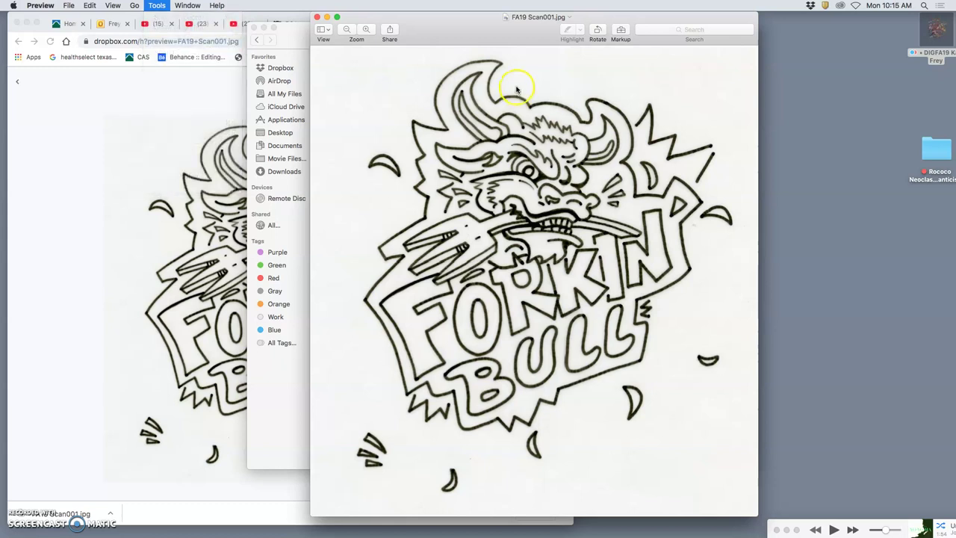
drag(536, 23, 474, 24)
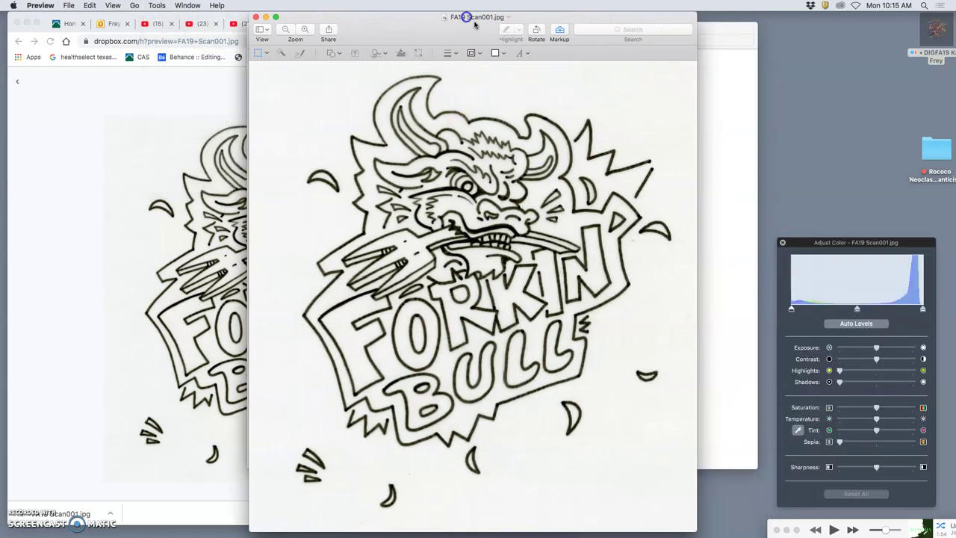
Auto-level the scan, then raise Contrast and Shadows to darken the ink lines
click(863, 325)
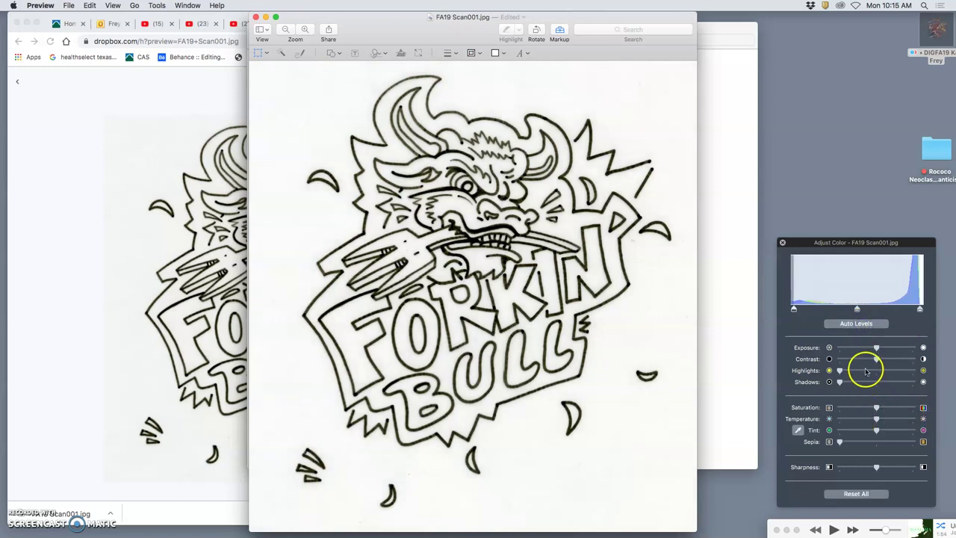
drag(883, 360, 895, 360)
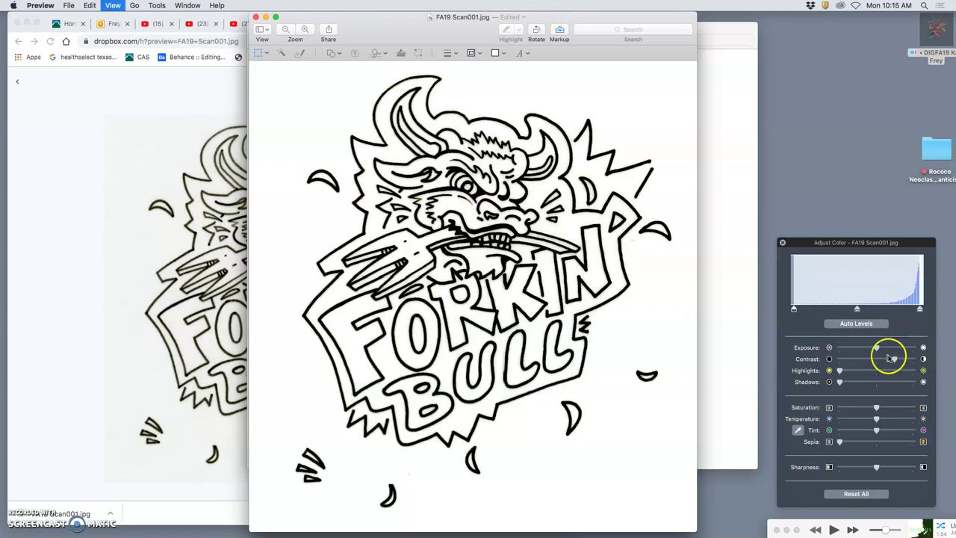
key(super+plus)
key(super+plus)
key(super+plus)
key(super+plus)
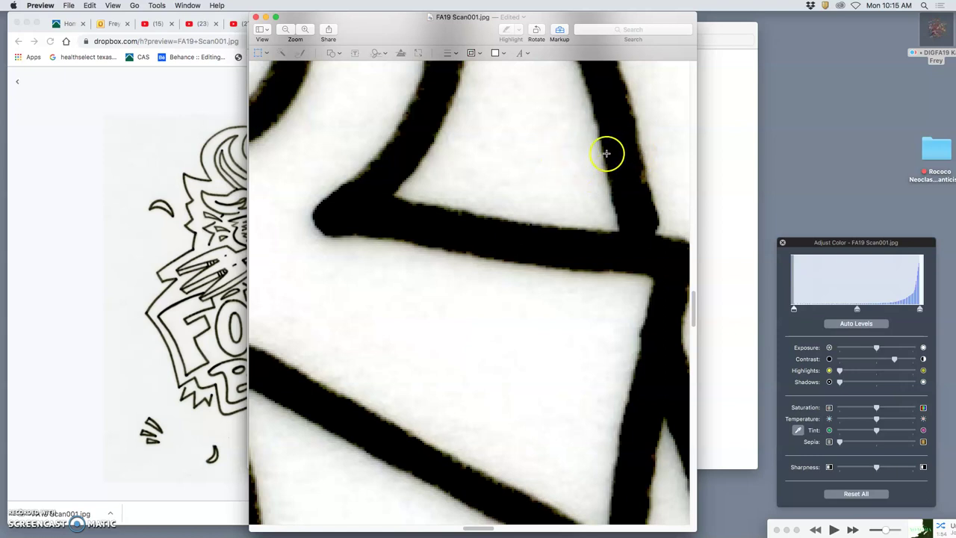
scroll(668, 197, down, 8)
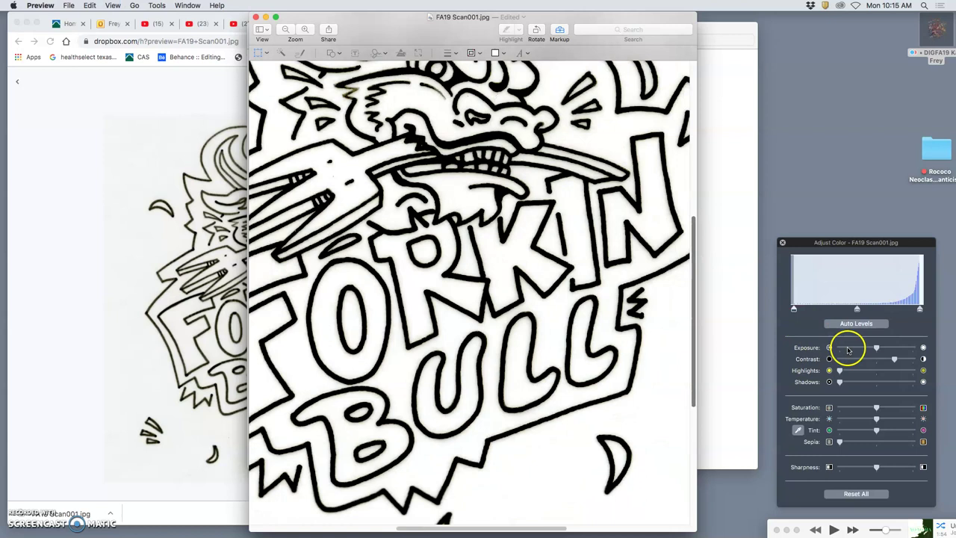
drag(846, 384, 875, 384)
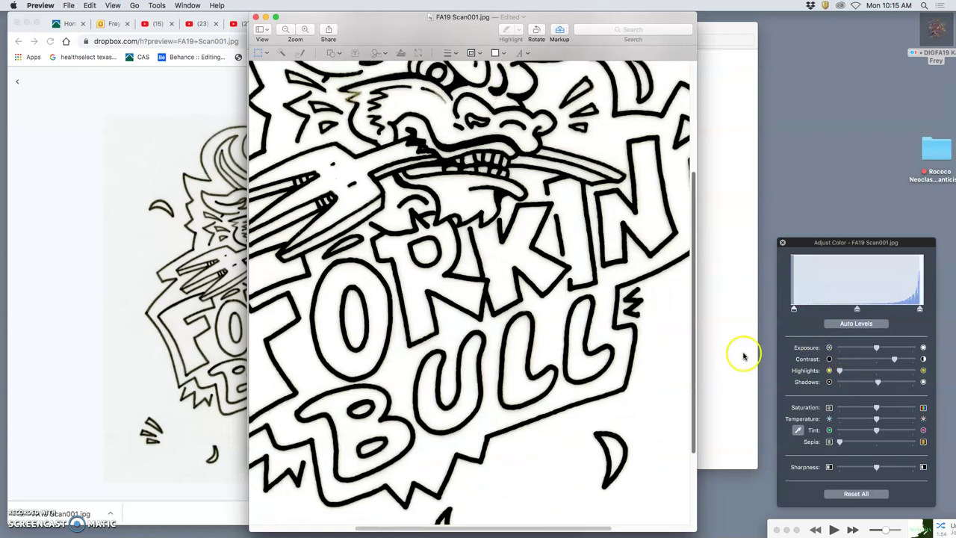
scroll(683, 342, up, 10)
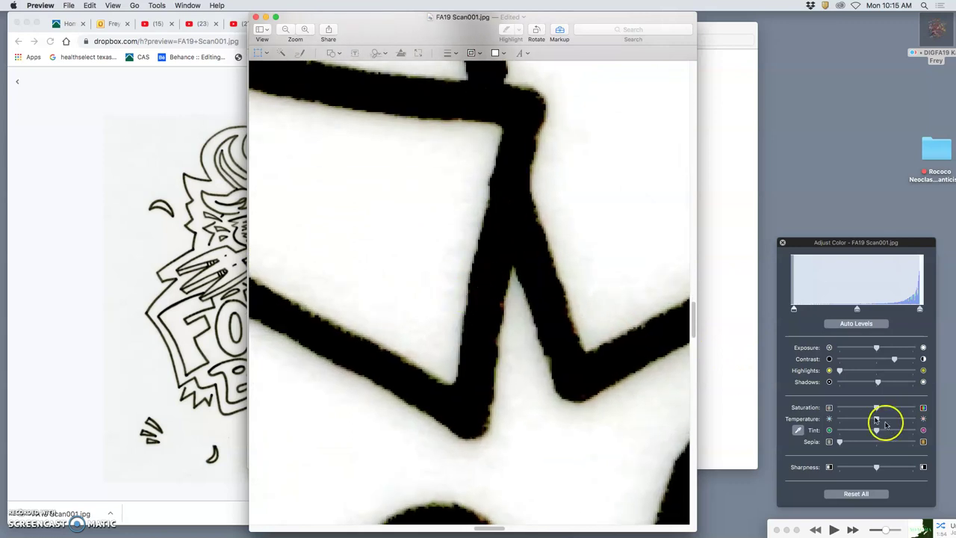
Ease Shadows back and lower Saturation, zooming in on the lettering strokes
drag(878, 382, 872, 382)
click(841, 371)
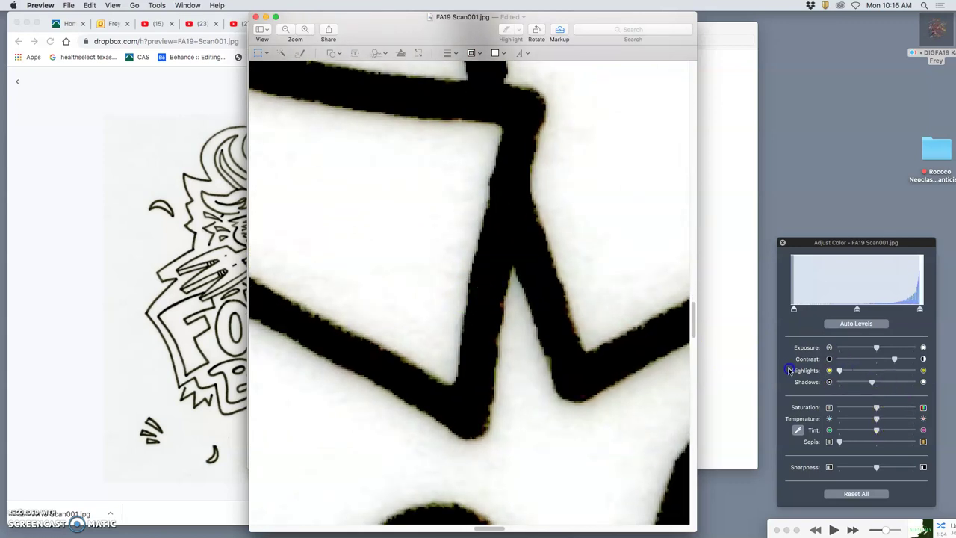
key(super+minus)
key(super+minus)
key(super+minus)
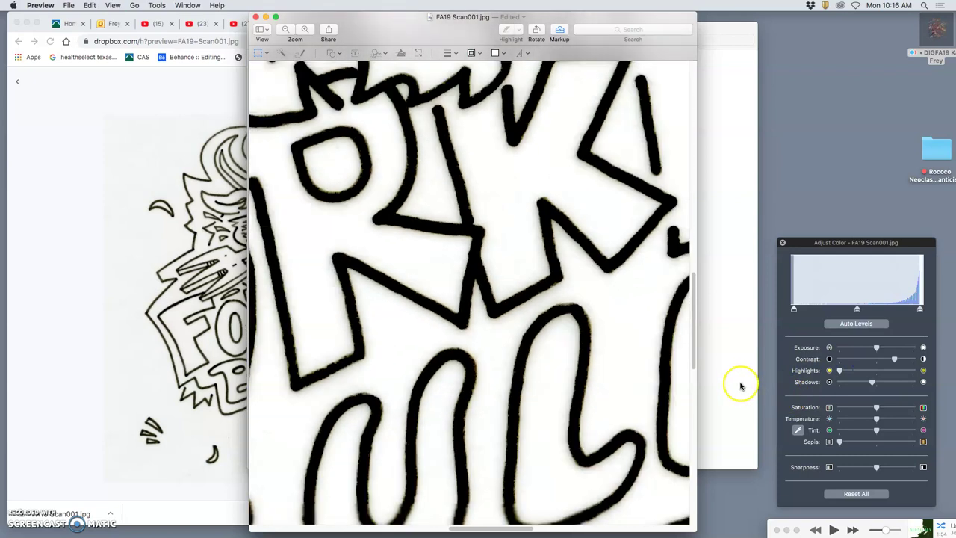
drag(882, 411, 869, 410)
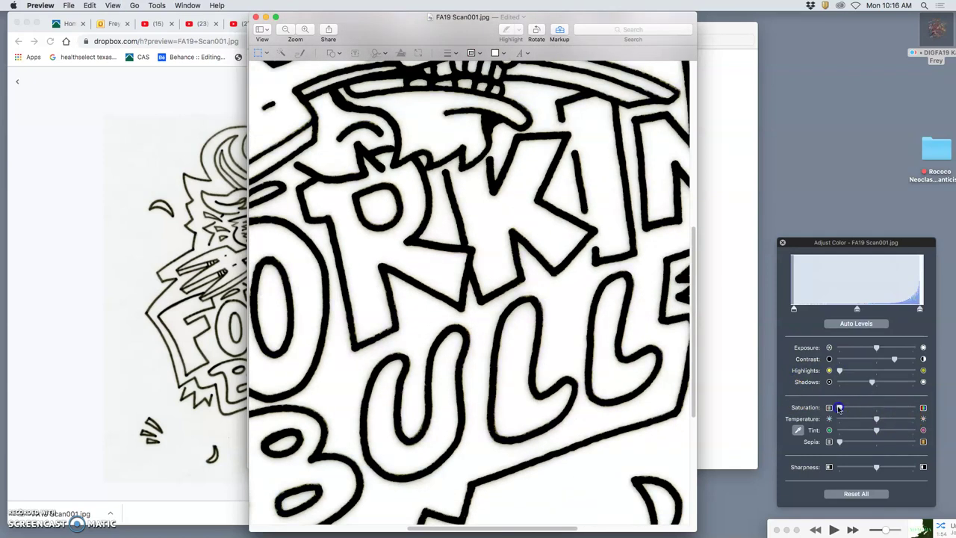
key(super+plus)
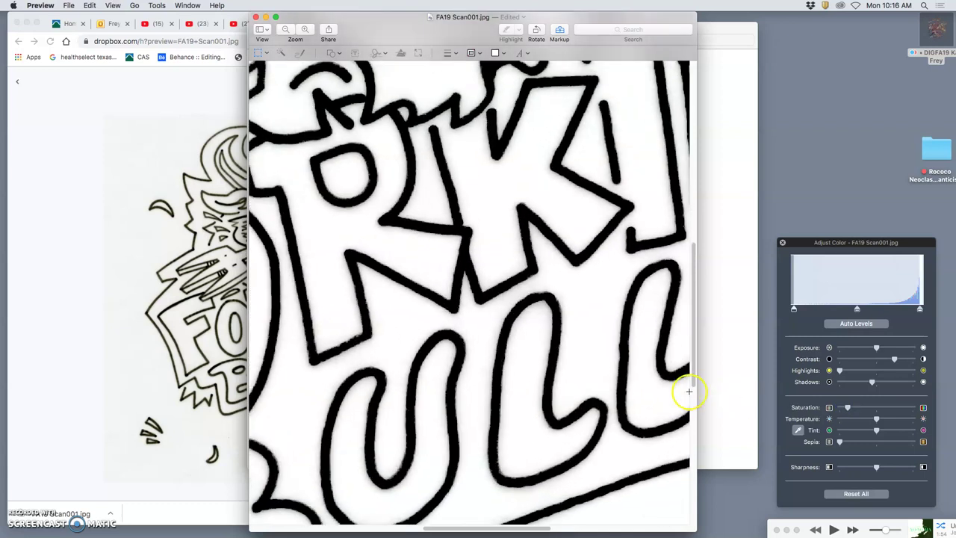
key(super+plus)
scroll(632, 385, down, 1)
scroll(631, 385, down, 5)
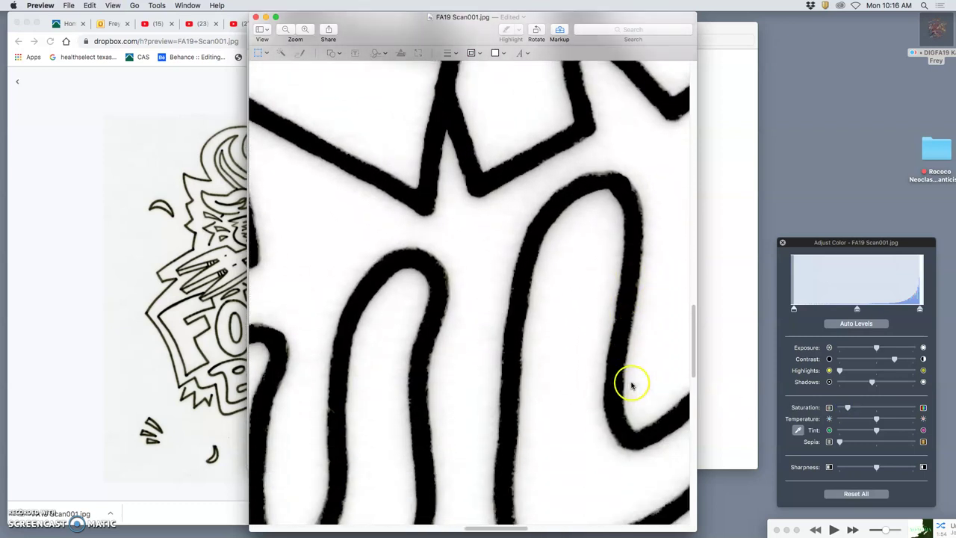
key(super+plus)
key(super+plus)
key(super+plus)
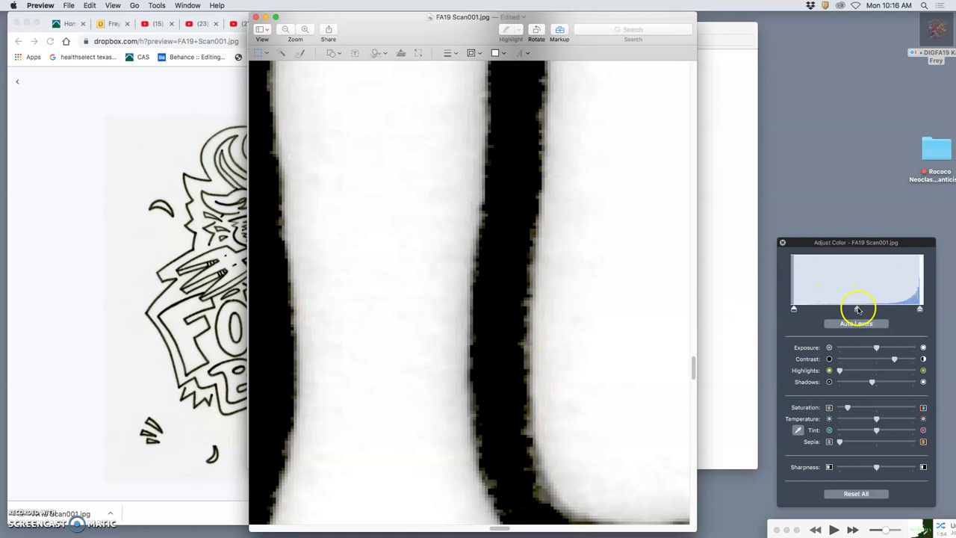
Darken the midtones, brighten the white point, retune Shadows, then zoom out to the whole drawing
drag(858, 310, 863, 308)
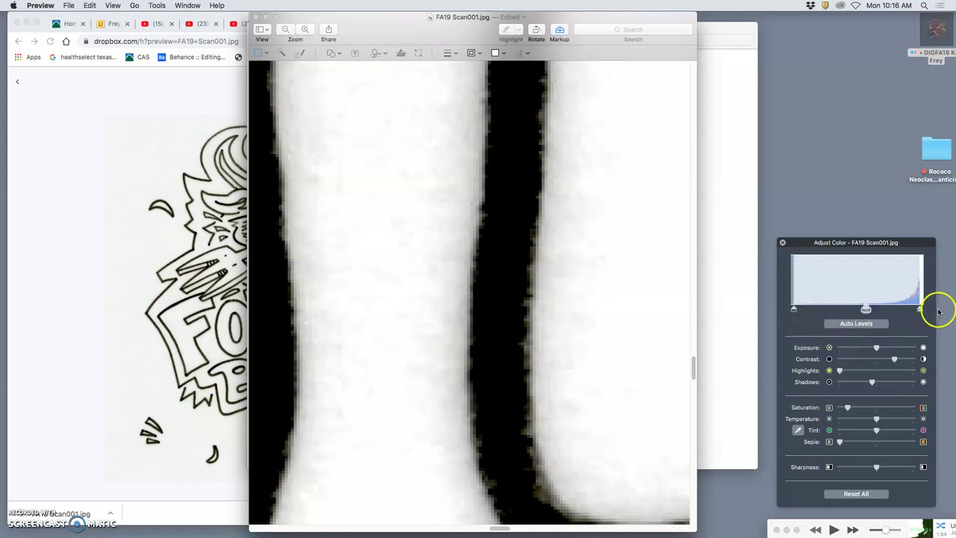
drag(920, 308, 918, 310)
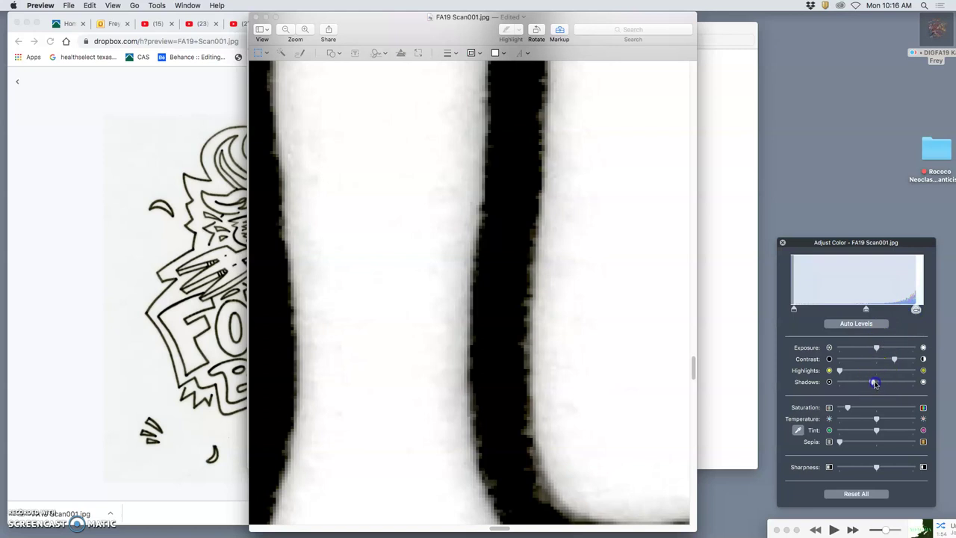
drag(875, 383, 854, 383)
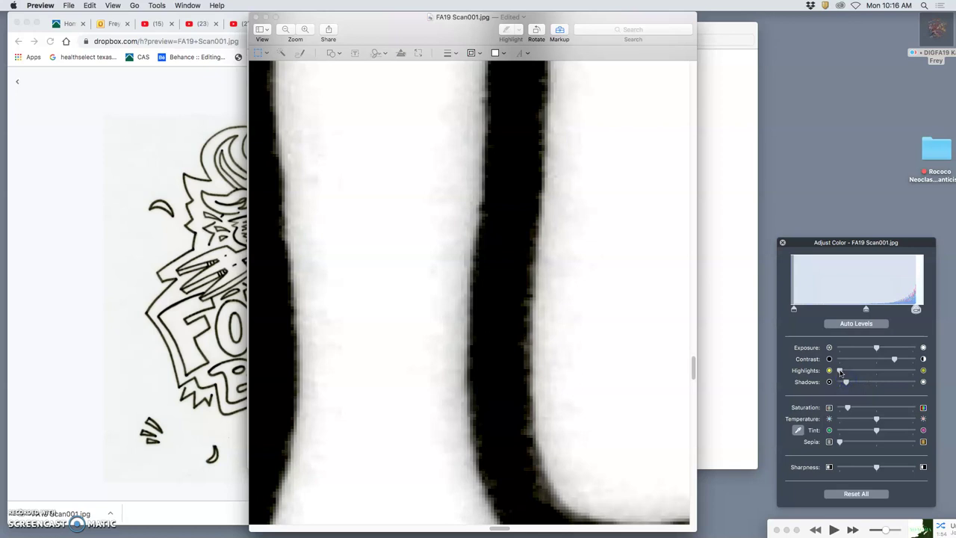
key(super+minus)
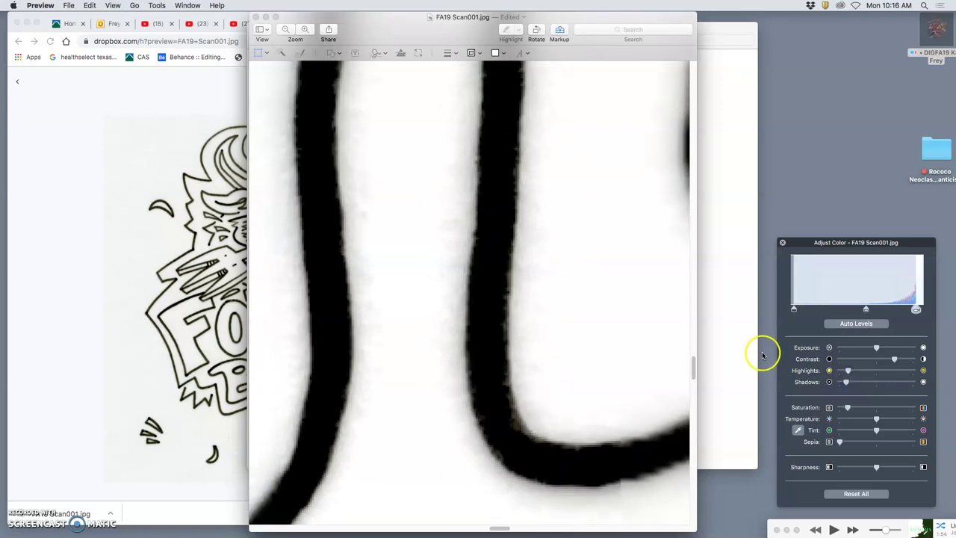
scroll(683, 342, up, 5)
key(super+minus)
key(super+minus)
key(super+minus)
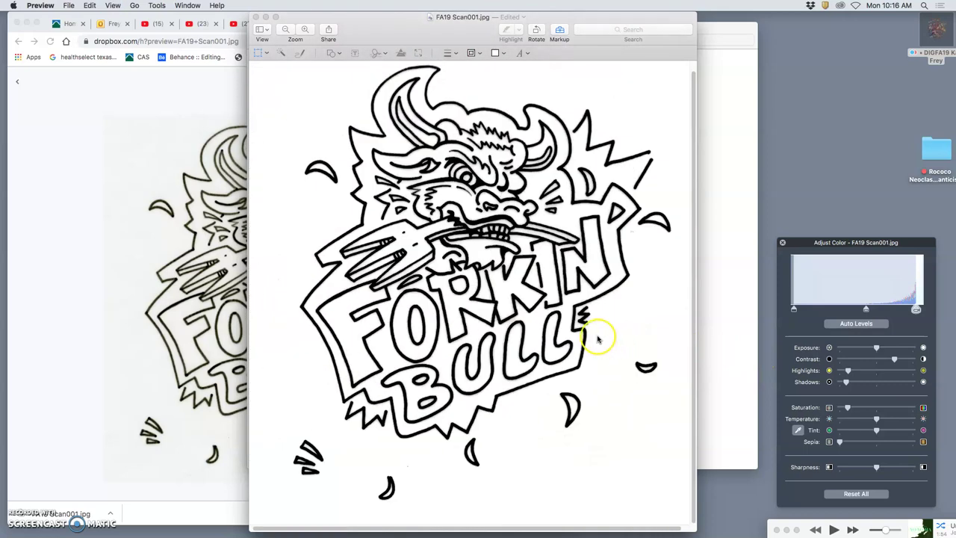
Inspect the adjusted FA19 Scan001.jpg up close, then close its Preview window
scroll(610, 342, up, 10)
scroll(592, 338, up, 3)
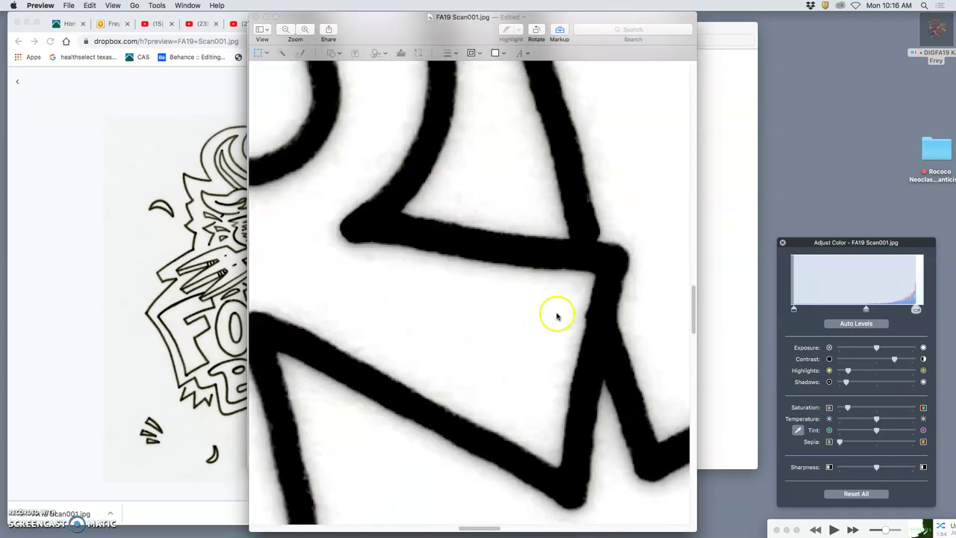
scroll(360, 183, up, 5)
scroll(360, 183, left, 4)
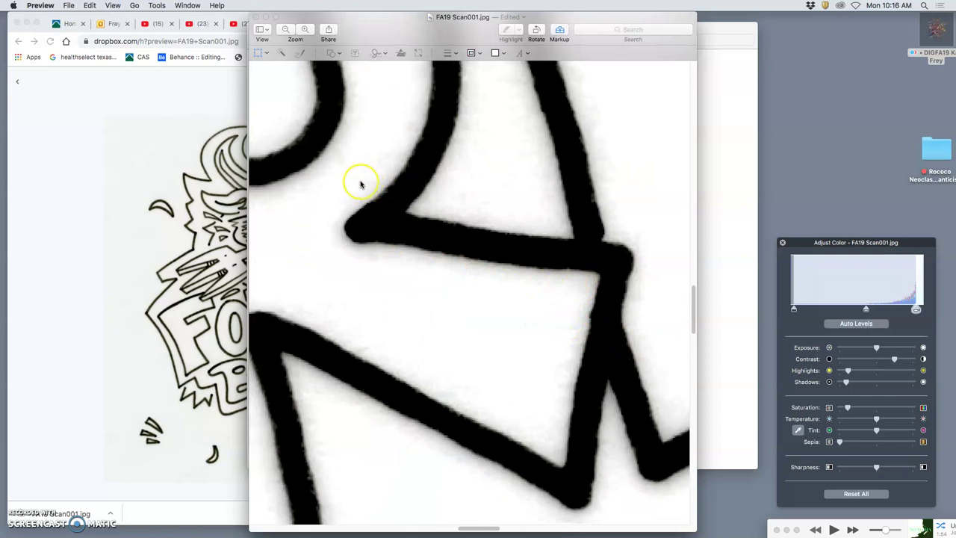
scroll(360, 183, up, 10)
scroll(360, 183, left, 3)
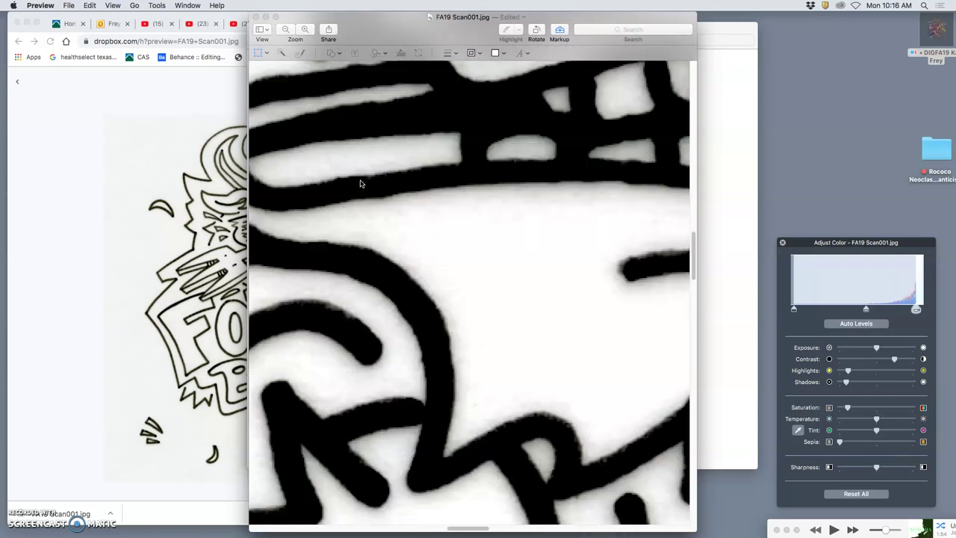
scroll(360, 183, up, 10)
scroll(360, 183, left, 3)
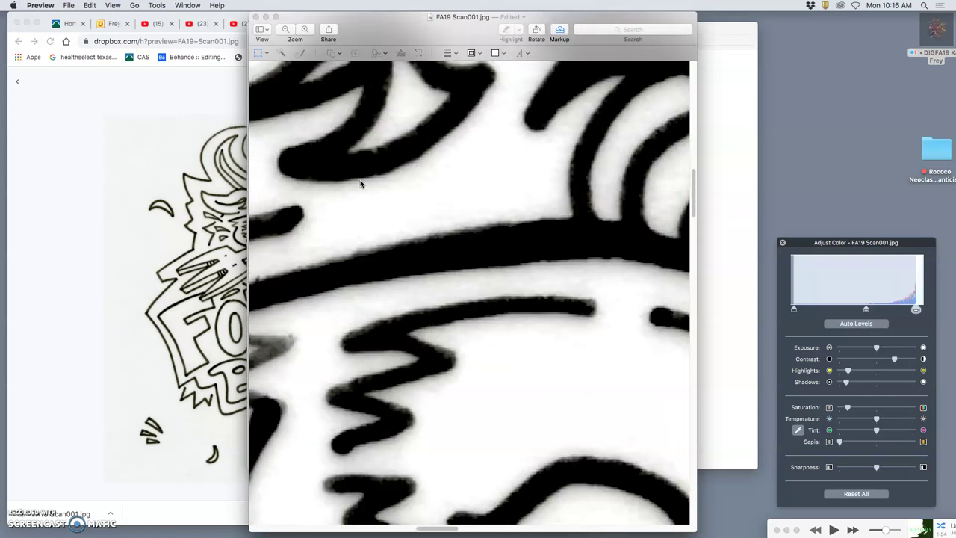
scroll(360, 183, up, 10)
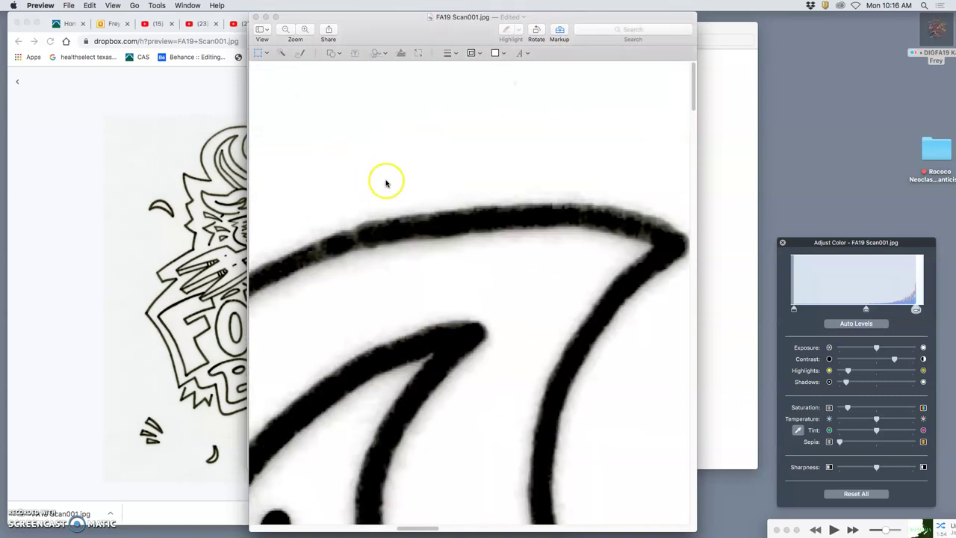
scroll(387, 183, up, 3)
scroll(561, 265, down, 10)
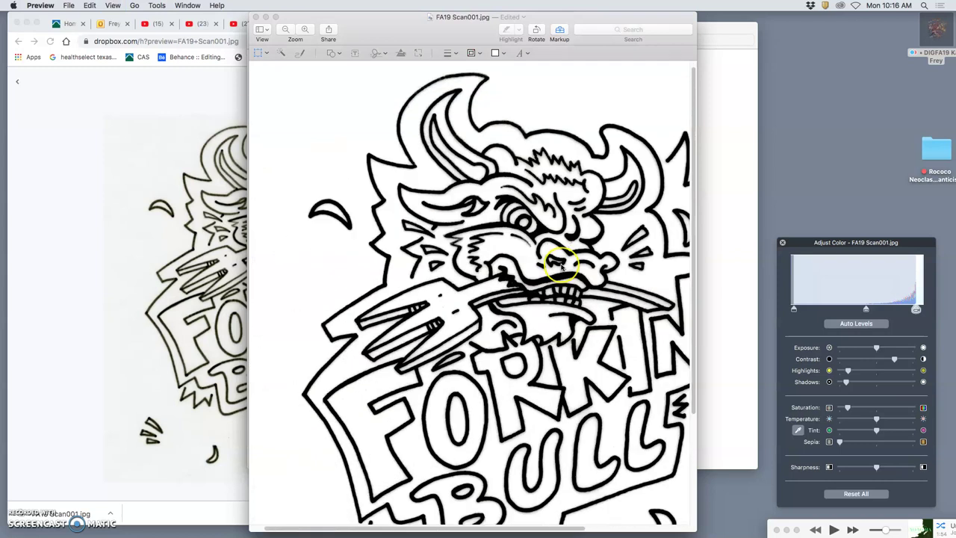
scroll(561, 265, down, 10)
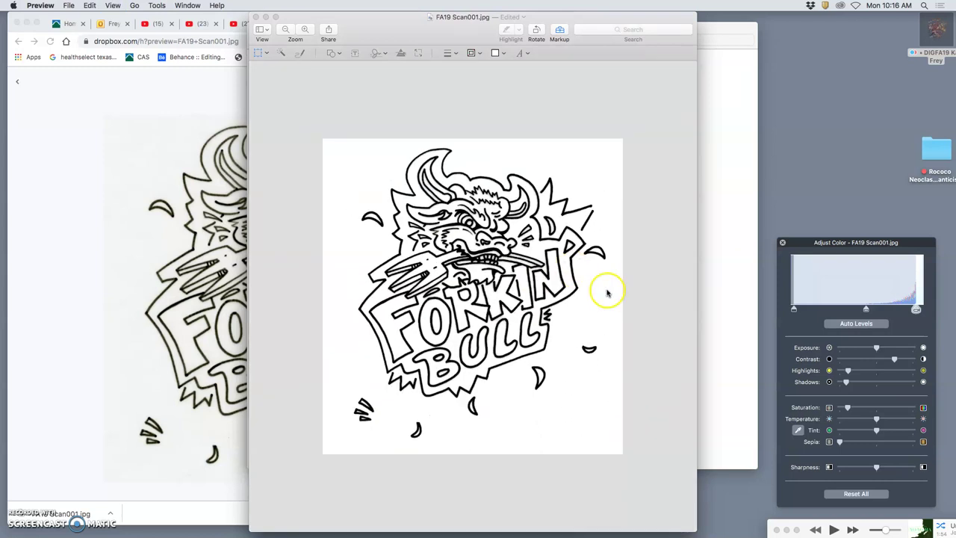
click(255, 17)
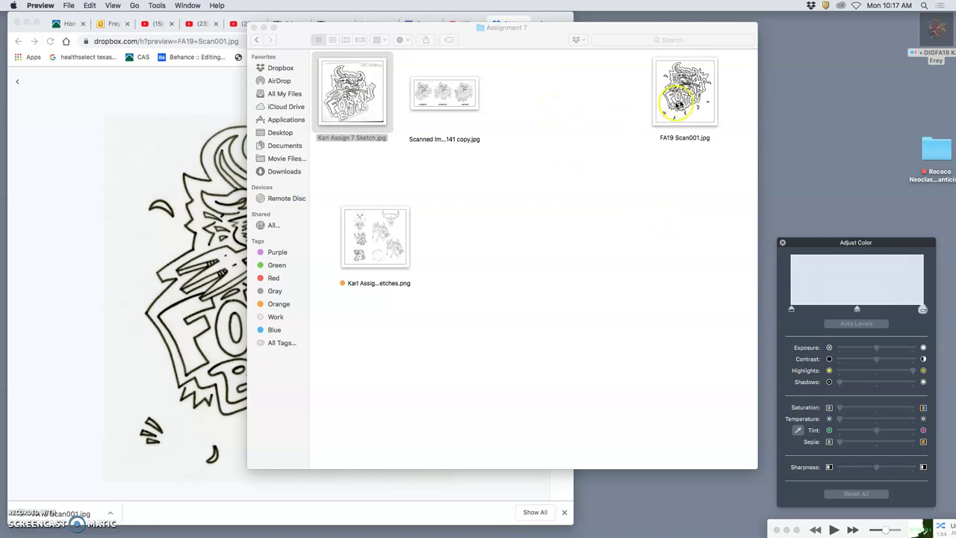
Open FA19 Scan001.jpg from the Assignment 7 folder in Adobe Photoshop CC
drag(677, 105, 546, 118)
click(602, 135)
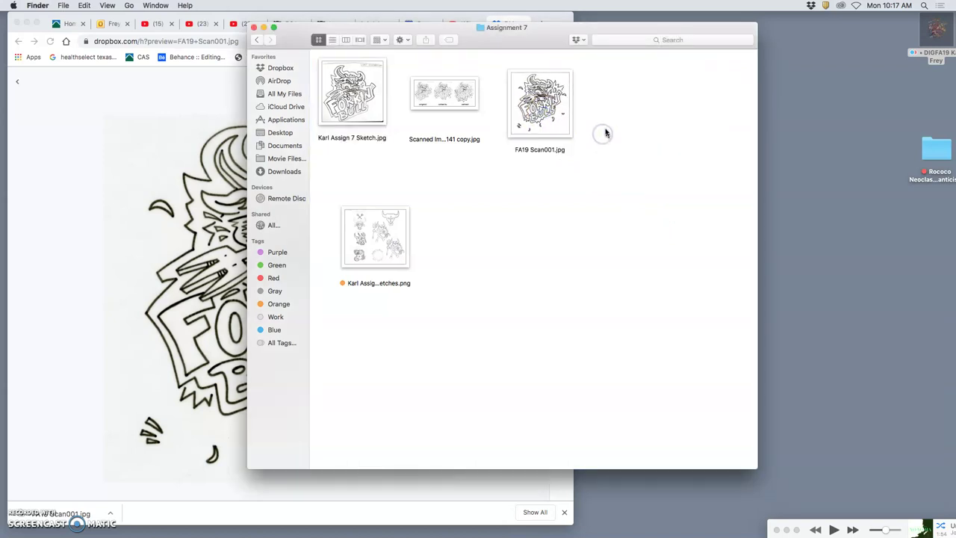
right_click(548, 119)
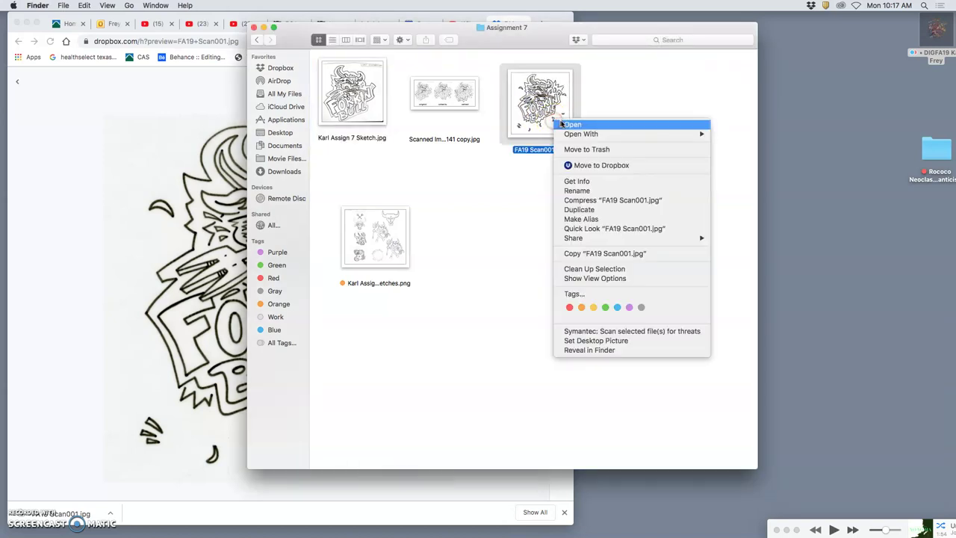
mouse_move(569, 134)
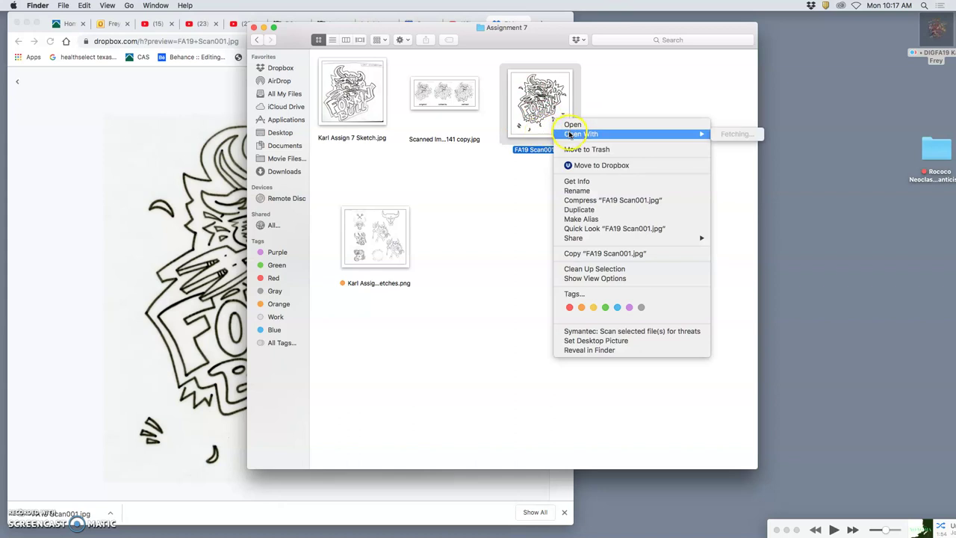
click(766, 194)
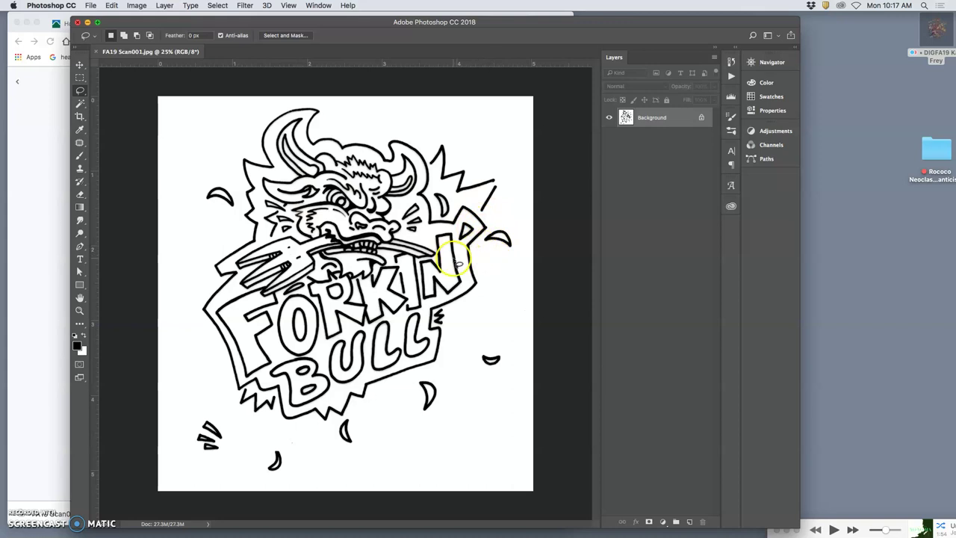
Select the white paper around the ink lines with the Magic Wand
scroll(443, 250, up, 2)
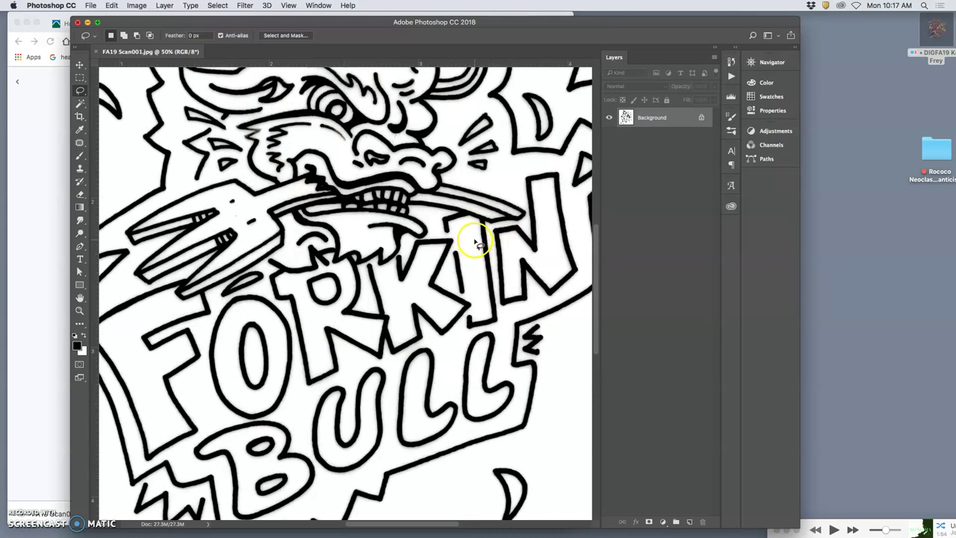
scroll(458, 231, left, 15)
scroll(452, 235, down, 5)
scroll(453, 236, right, 10)
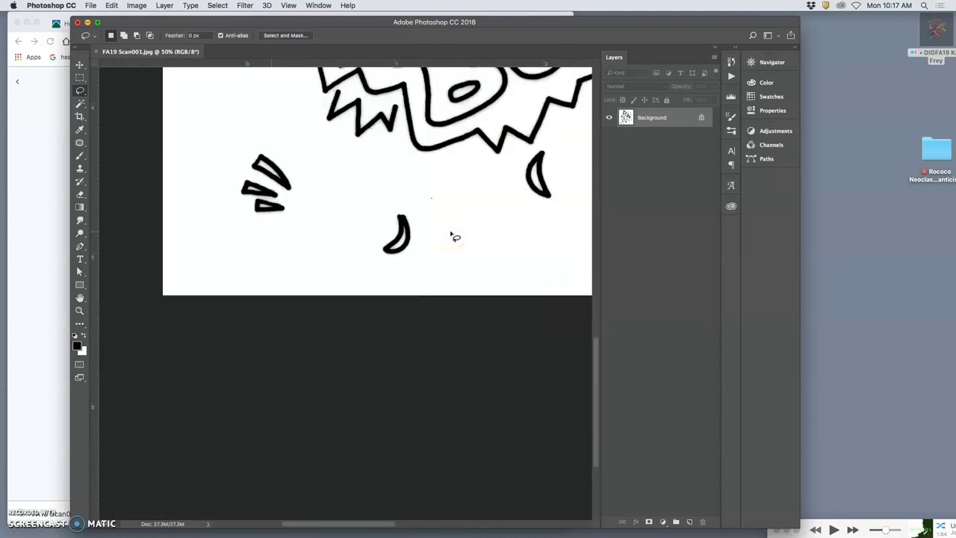
scroll(349, 200, up, 2)
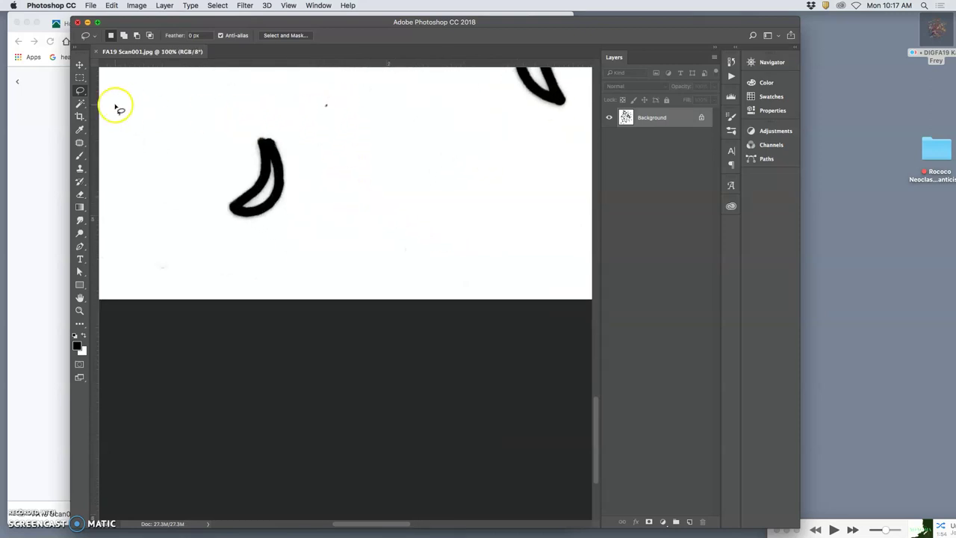
click(80, 103)
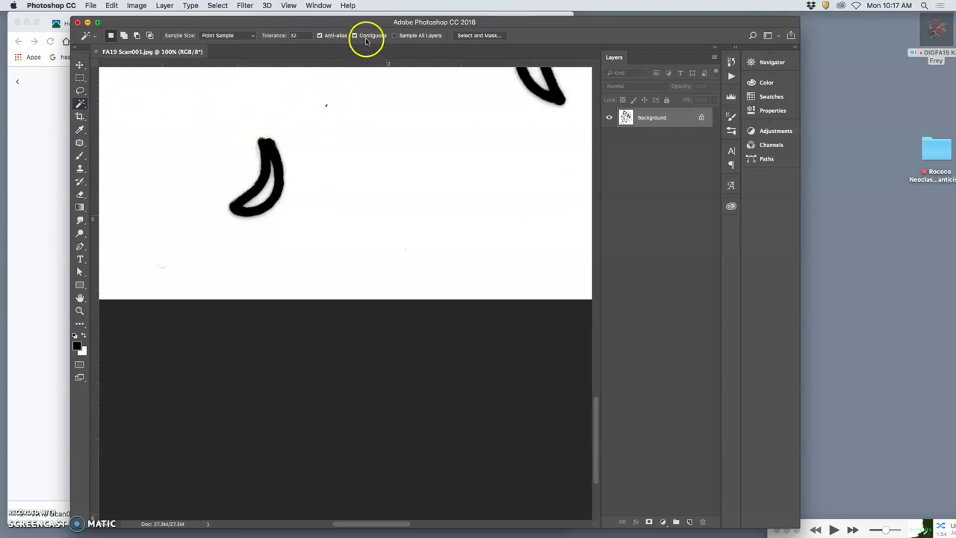
click(380, 131)
In Select and Mask, set near-zero feather and 2 px radius, and refine the crescent edge
click(473, 36)
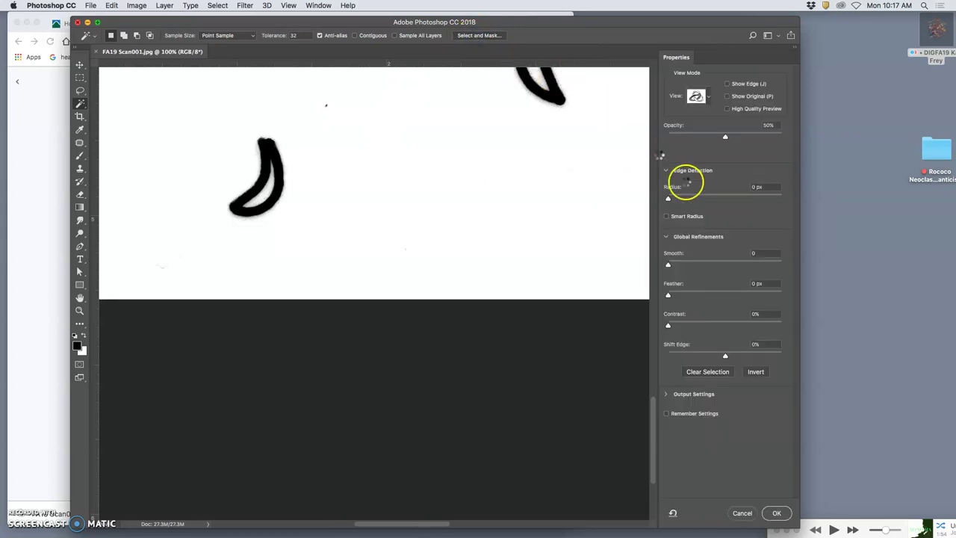
drag(704, 289, 677, 294)
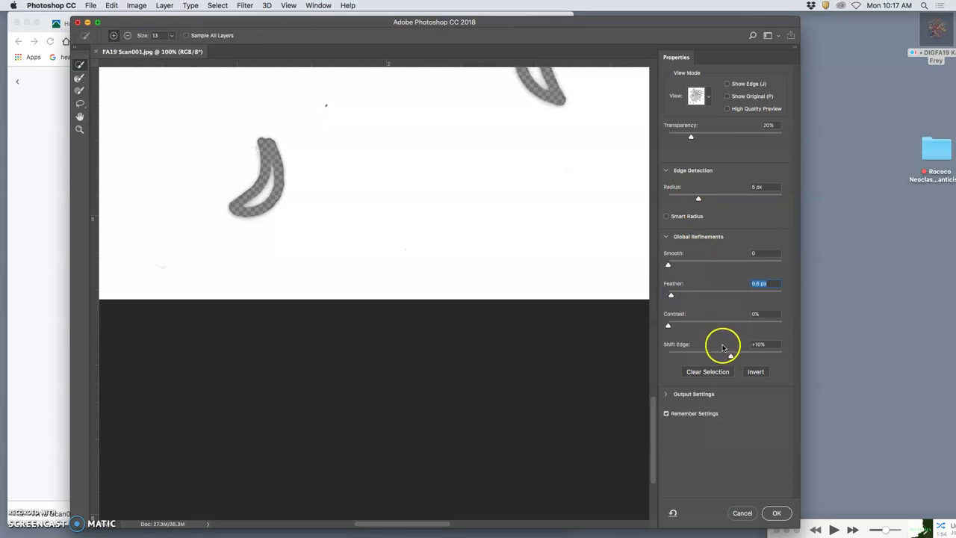
click(672, 294)
click(699, 198)
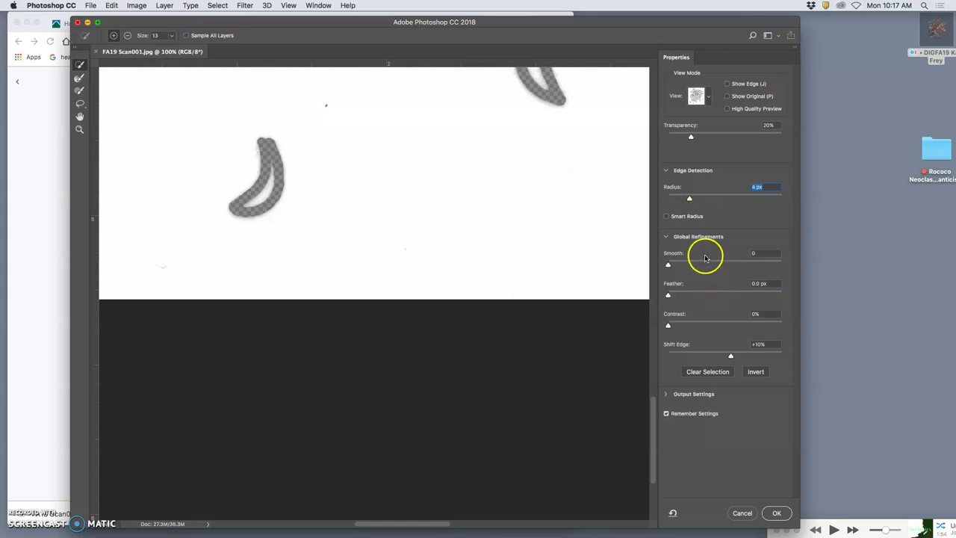
click(690, 200)
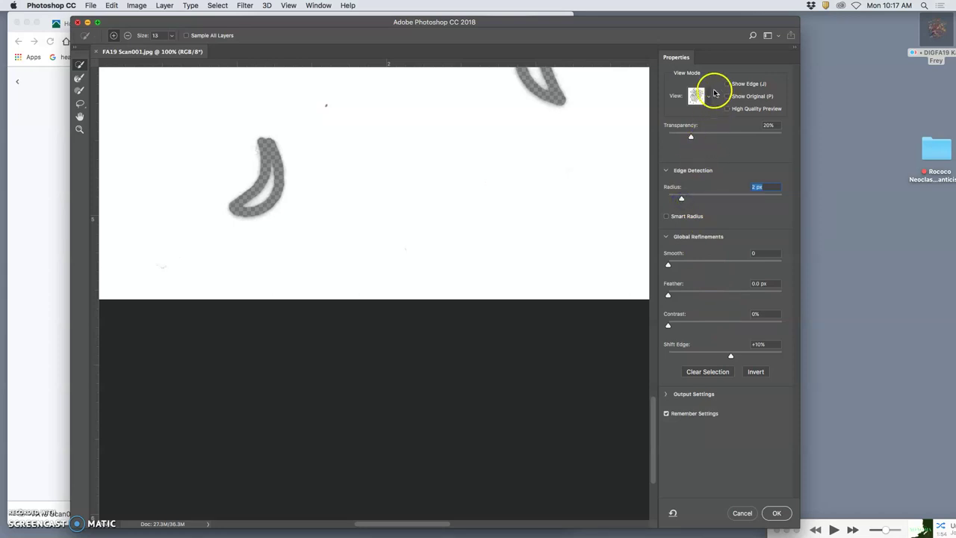
click(727, 109)
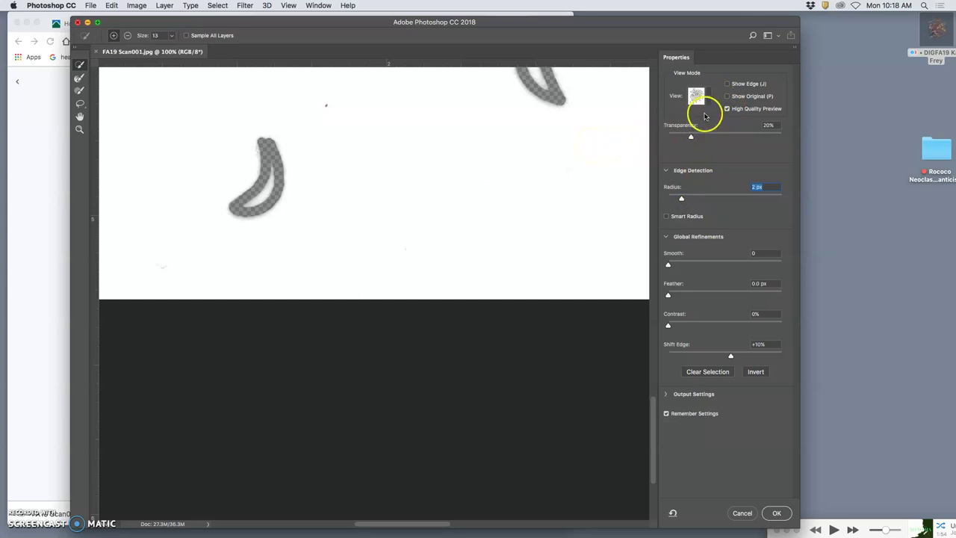
drag(690, 136, 808, 141)
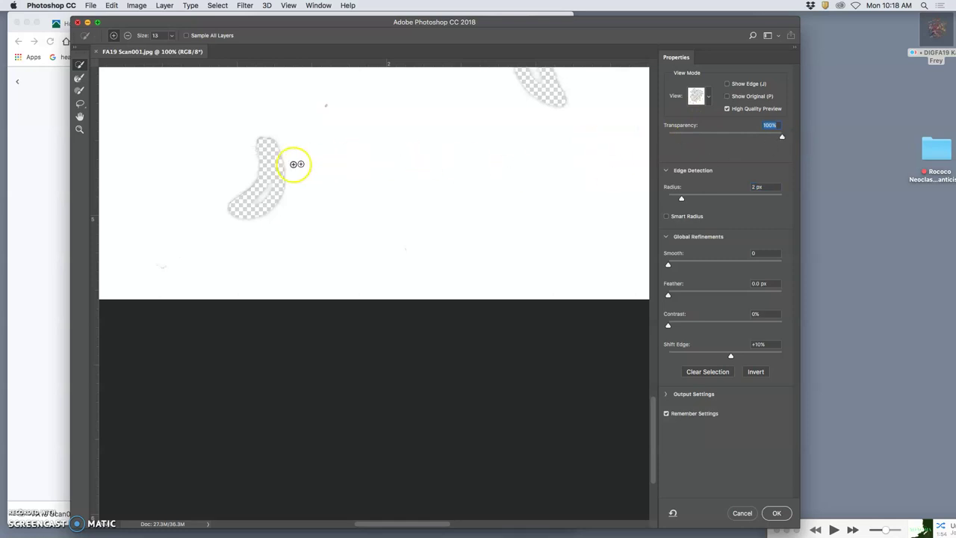
mouse_move(288, 205)
mouse_down()
mouse_move(247, 220)
mouse_move(251, 170)
mouse_up()
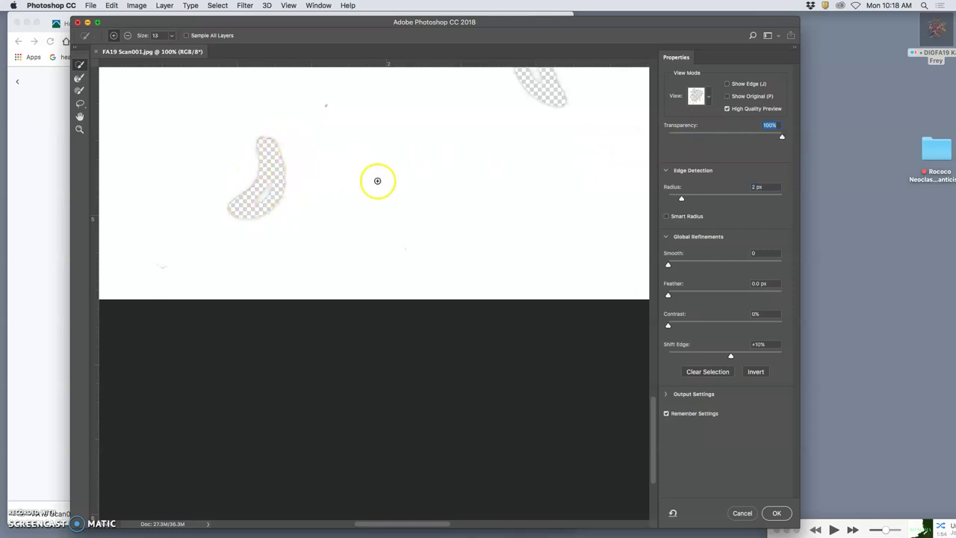
scroll(404, 192, down, 5)
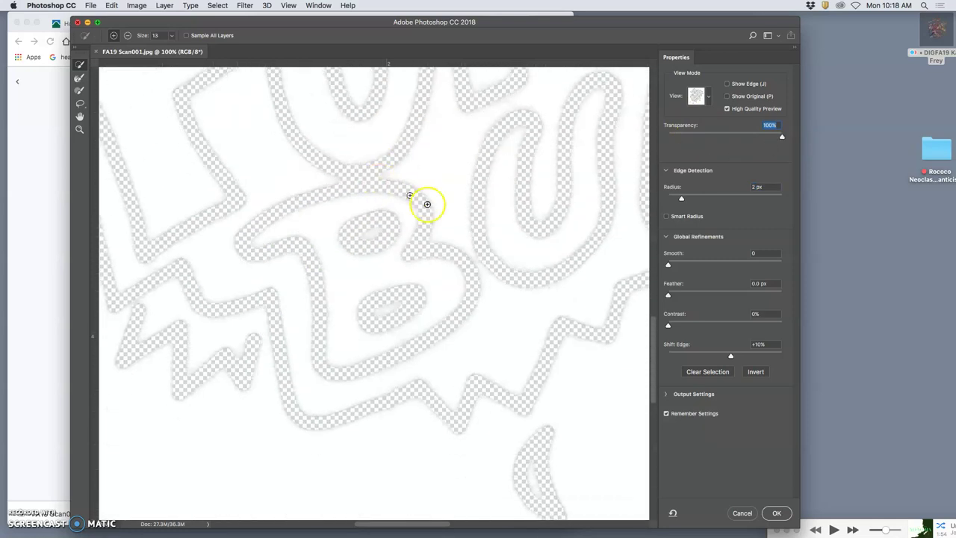
Apply the refined selection, fill it with White, and deselect
click(776, 512)
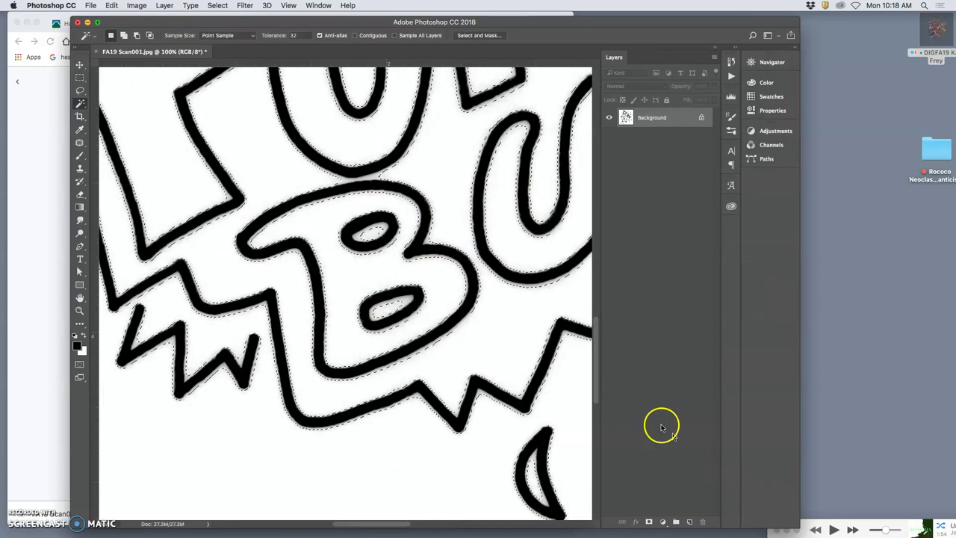
key(BackSpace)
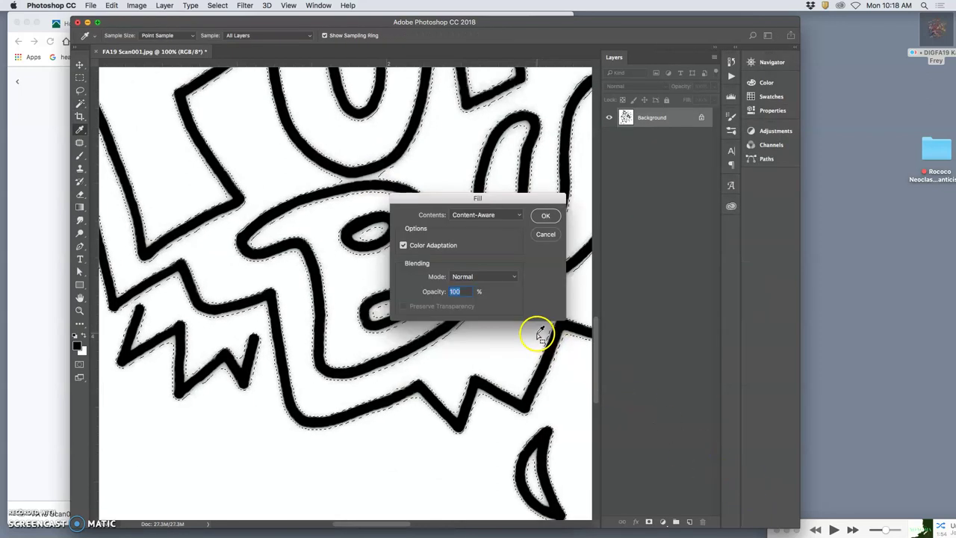
click(518, 216)
click(497, 261)
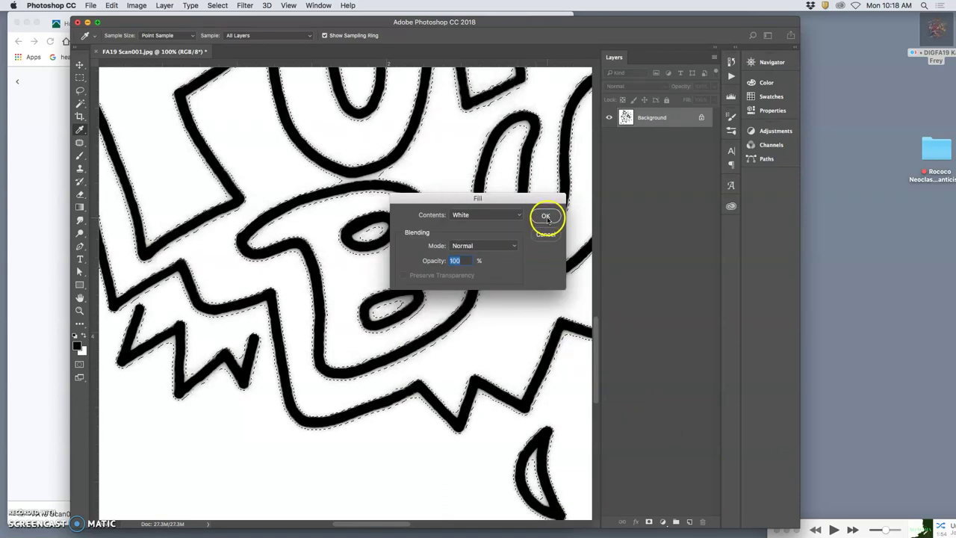
click(546, 217)
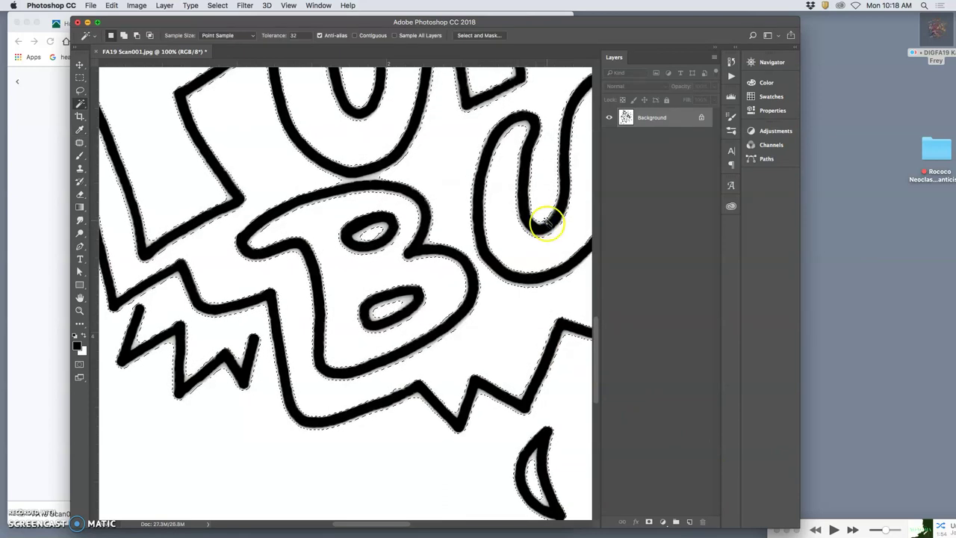
click(521, 323)
Zoom in on the FORKIN lettering and bull's teeth to check the cleaned lines, then zoom out
key(super+equal)
key(super+equal)
key(super+equal)
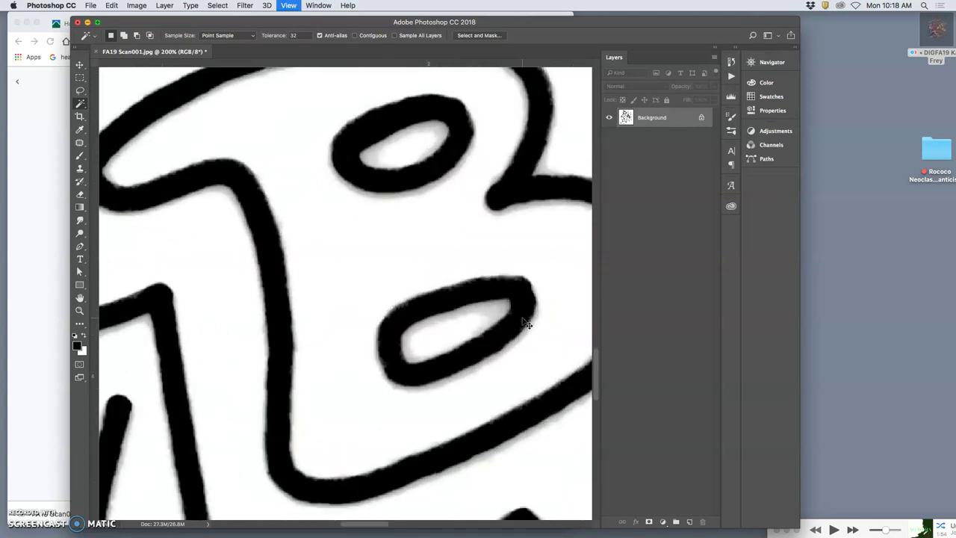
scroll(520, 317, up, 5)
scroll(520, 315, down, 10)
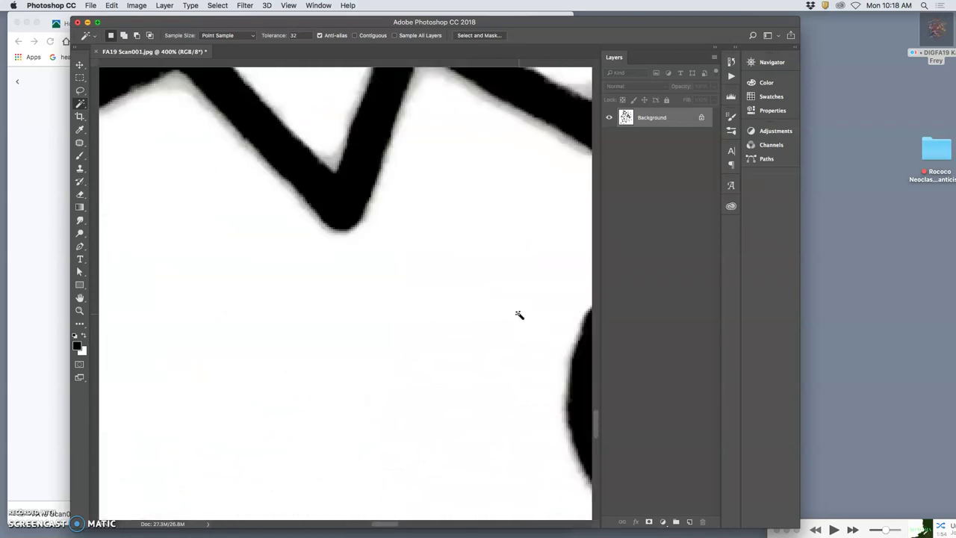
scroll(520, 315, down, 8)
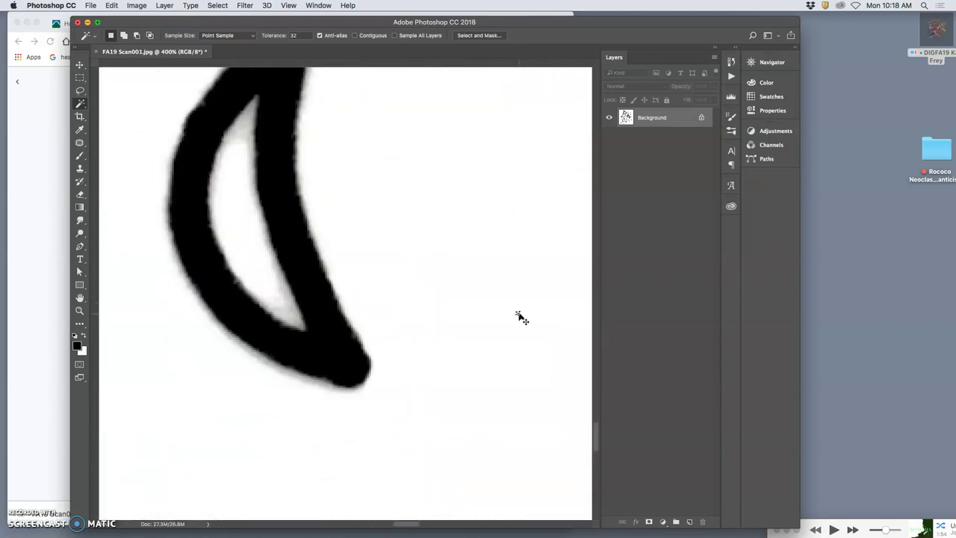
key(super+minus)
key(super+minus)
key(super+minus)
key(super+minus)
key(super+minus)
key(super+minus)
key(super+minus)
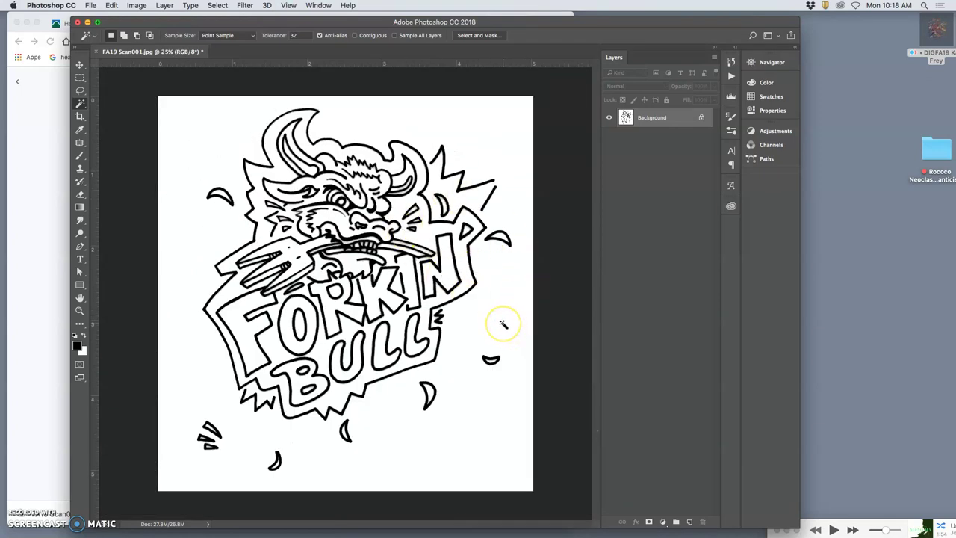
key(super+plus)
key(super+plus)
key(super+plus)
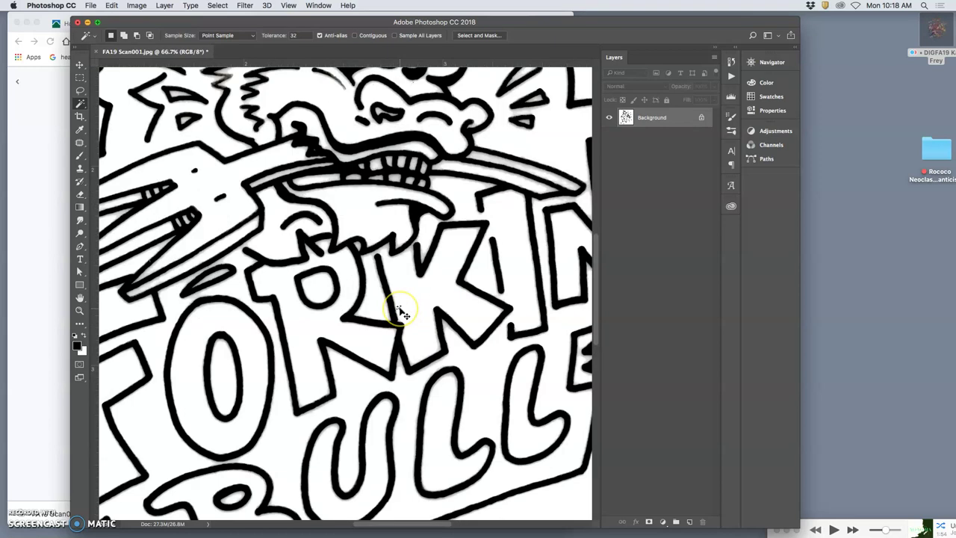
key(super+plus)
key(super+plus)
key(super+plus)
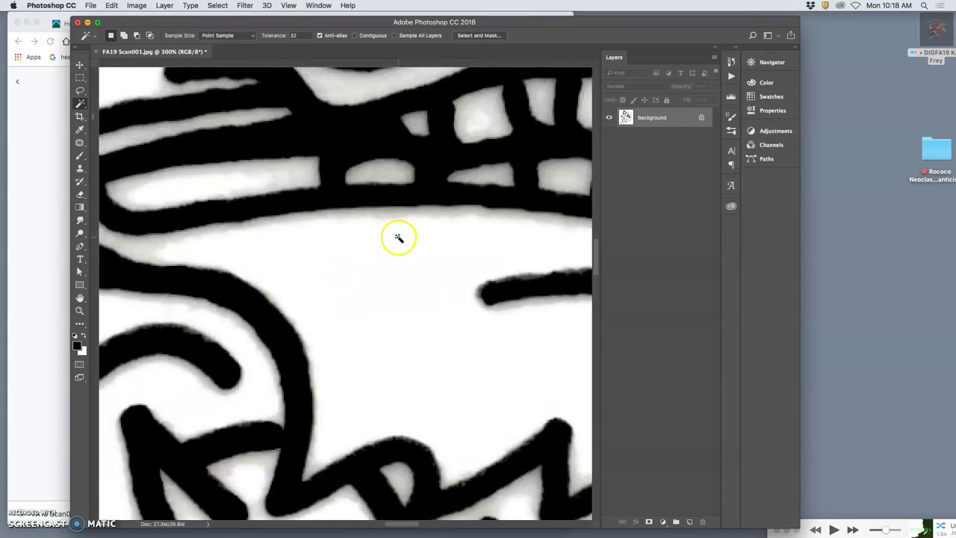
scroll(478, 187, right, 5)
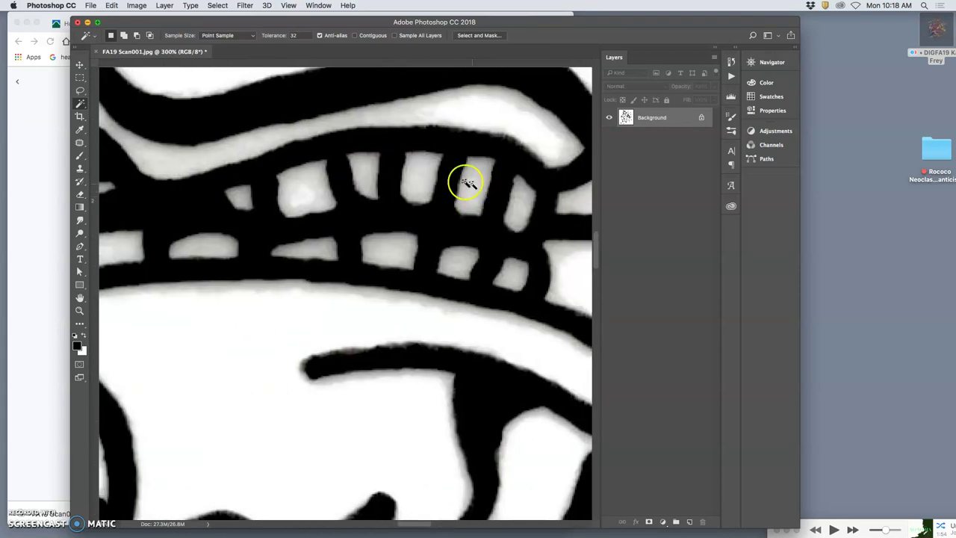
key(super+minus)
key(super+minus)
key(super+minus)
key(super+minus)
key(super+minus)
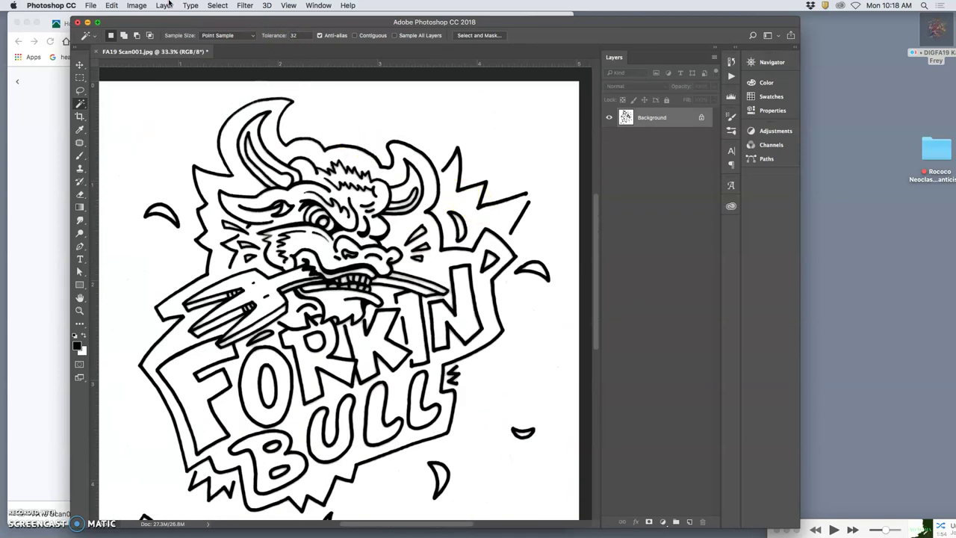
Set Levels input values to 34, 1.27 and 200, zooming in to check the ink lines
click(142, 6)
mouse_move(160, 33)
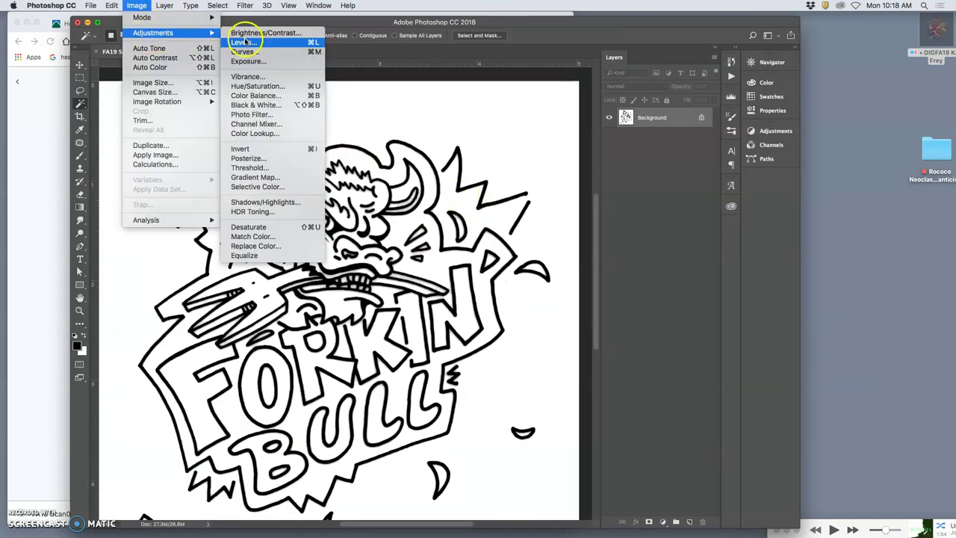
click(251, 45)
scroll(428, 277, up, 5)
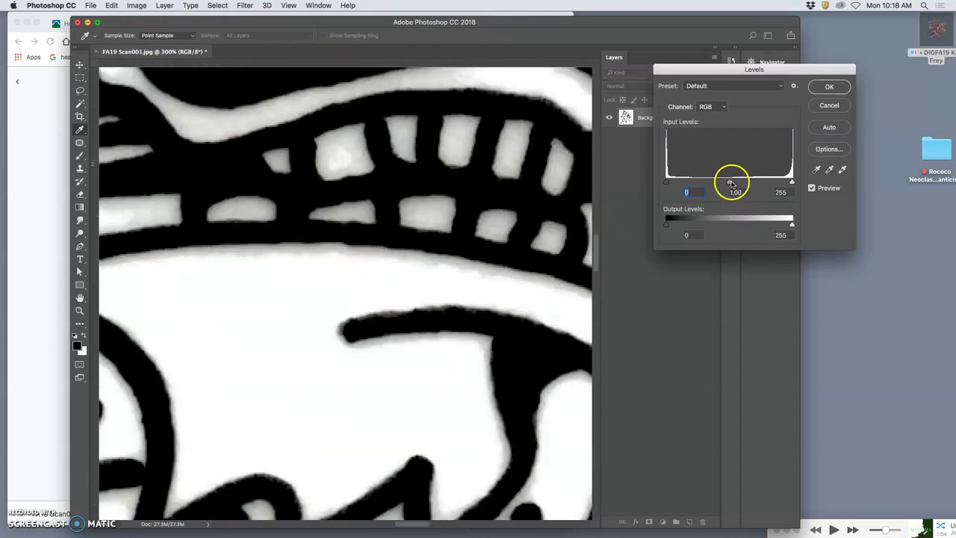
drag(735, 183, 681, 183)
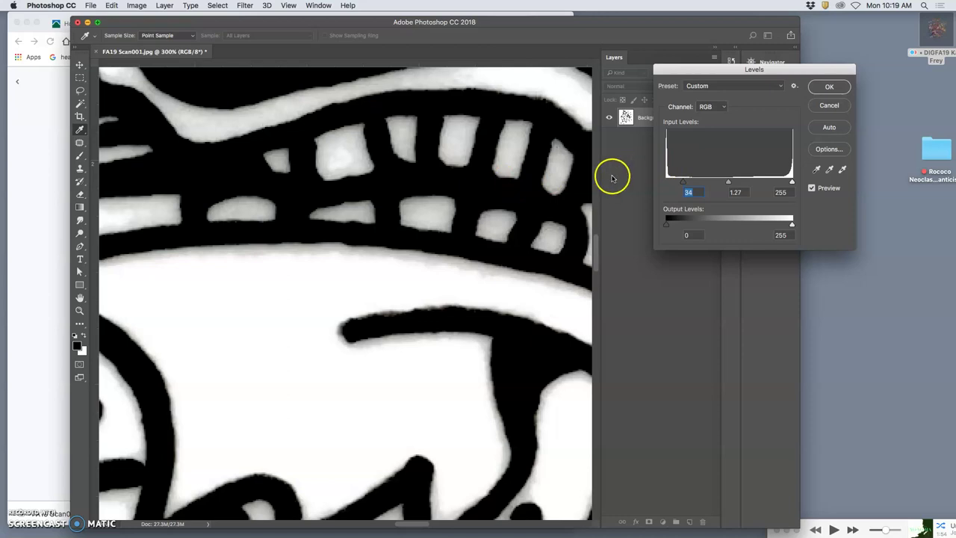
key(super+minus)
key(super+minus)
key(super+minus)
key(super+minus)
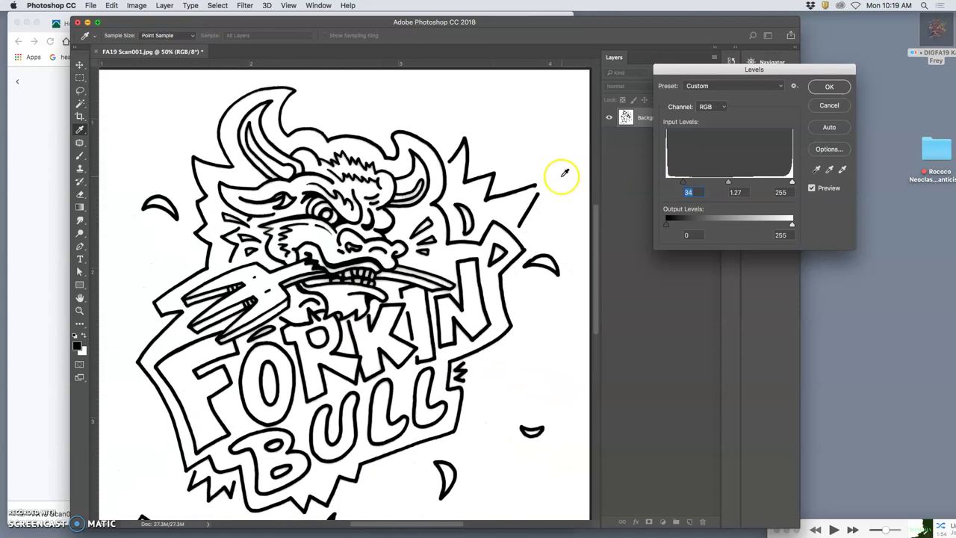
key(super+plus)
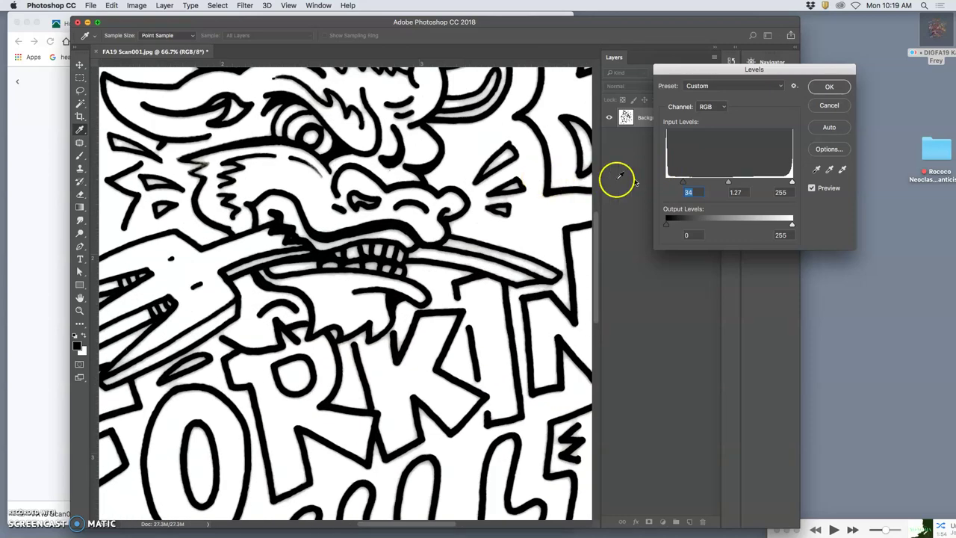
drag(781, 183, 768, 183)
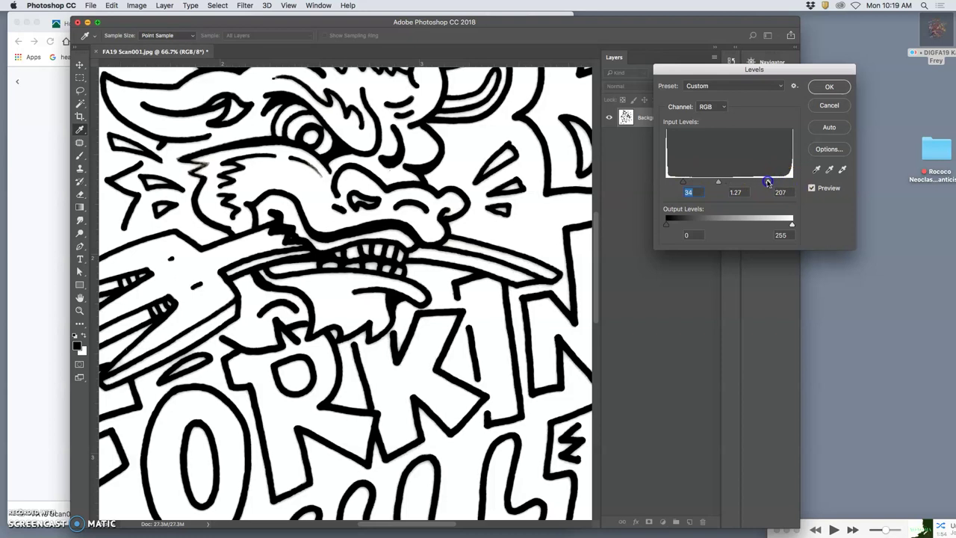
key(super+plus)
key(super+plus)
key(super+plus)
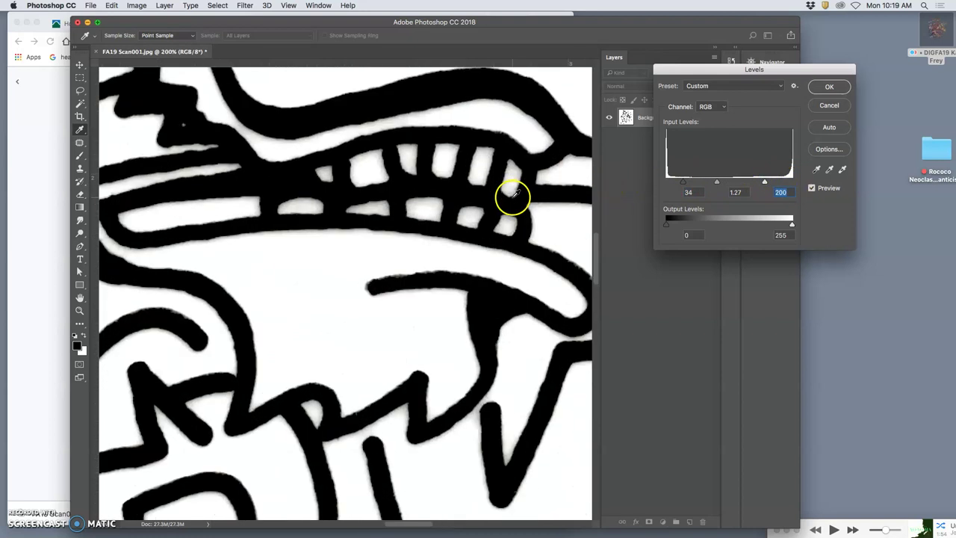
scroll(480, 192, up, 10)
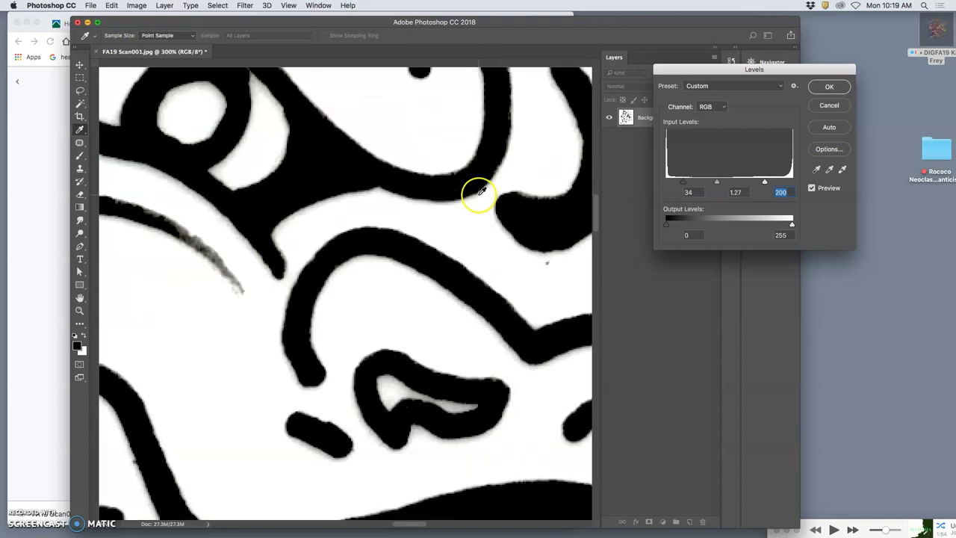
scroll(480, 192, down, 5)
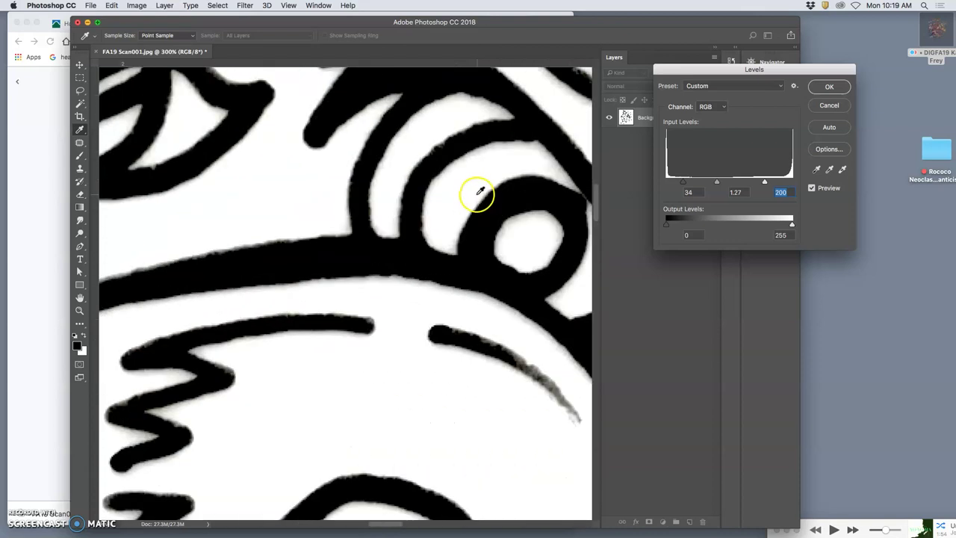
scroll(478, 192, down, 2)
scroll(478, 192, right, 3)
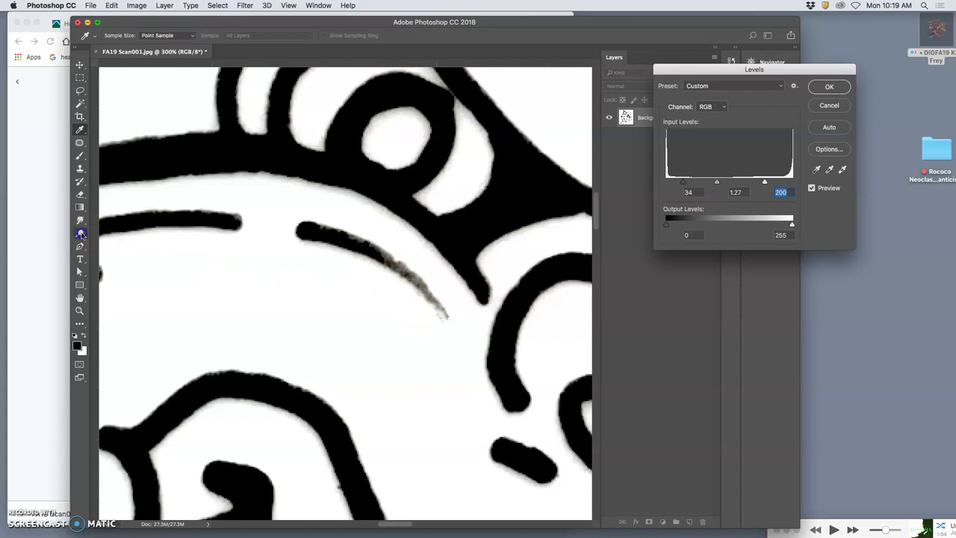
Commit the Levels correction and set up the Burn tool with Midtones range and a 31 px brush
click(829, 87)
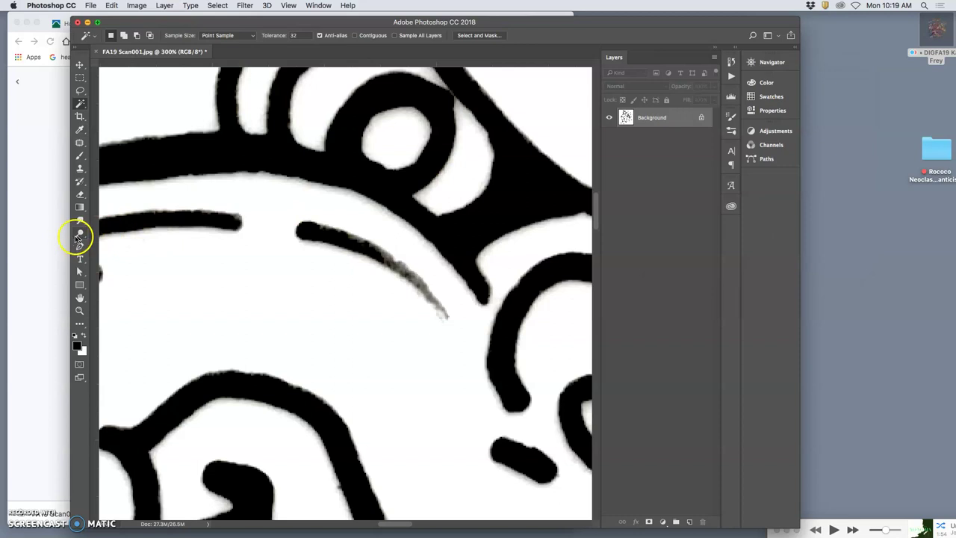
right_click(84, 236)
click(114, 239)
drag(395, 267, 388, 269)
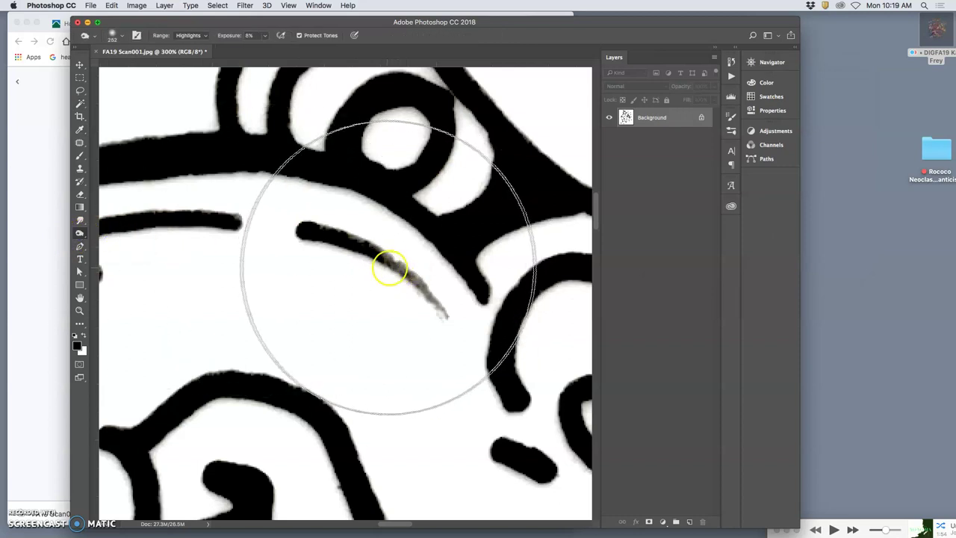
click(187, 36)
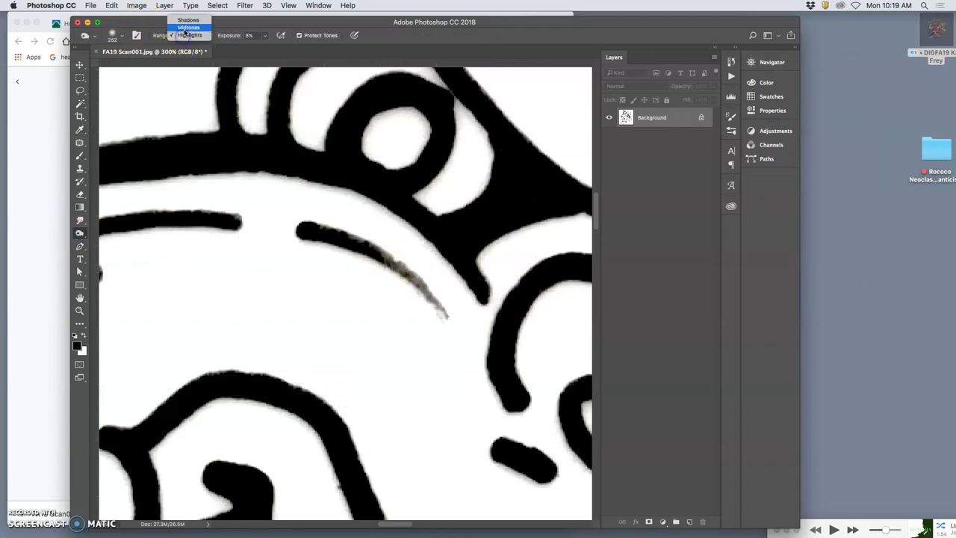
click(187, 28)
click(122, 36)
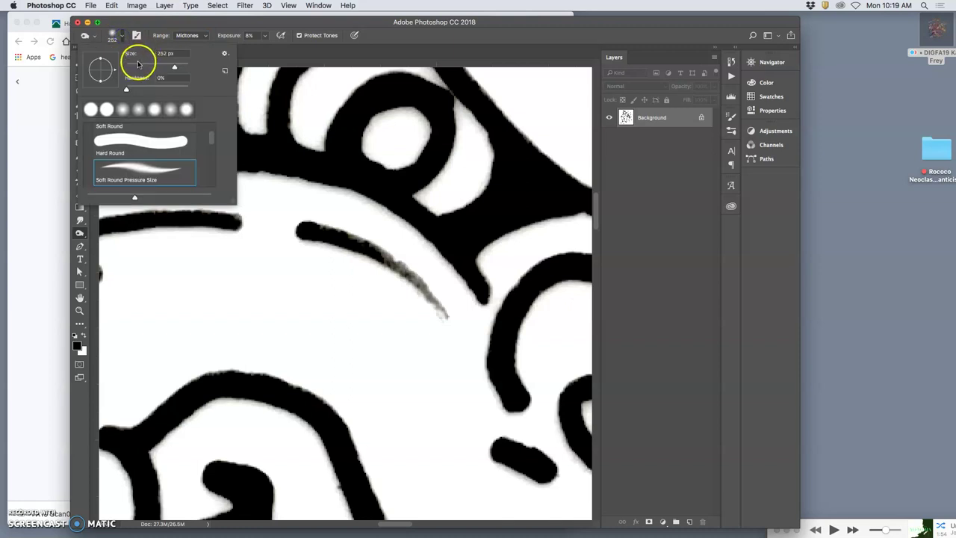
click(398, 265)
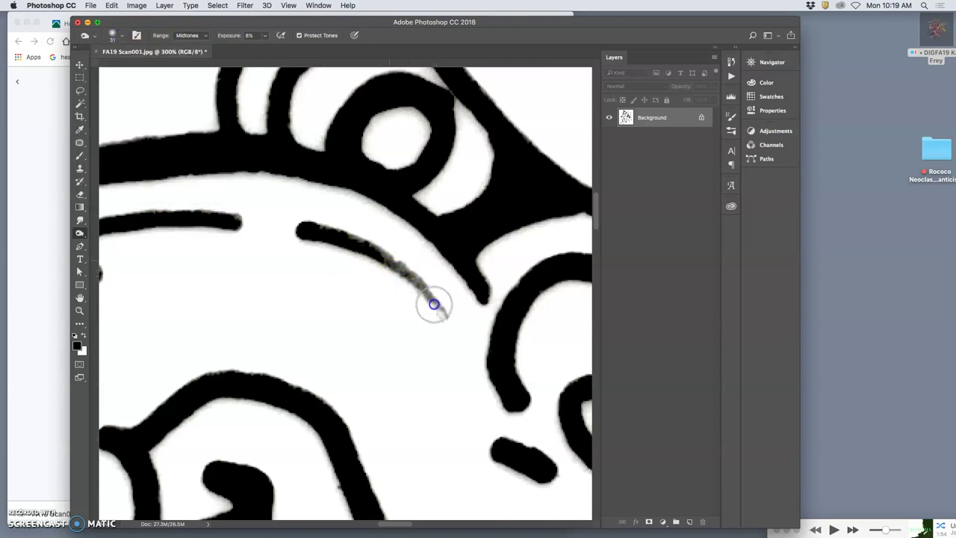
Burn the faint grey strokes below the eye and along the zigzag line, then zoom out
mouse_move(373, 250)
mouse_down()
mouse_move(420, 287)
mouse_move(364, 240)
mouse_move(432, 303)
mouse_move(361, 236)
mouse_move(445, 313)
mouse_move(405, 274)
mouse_up()
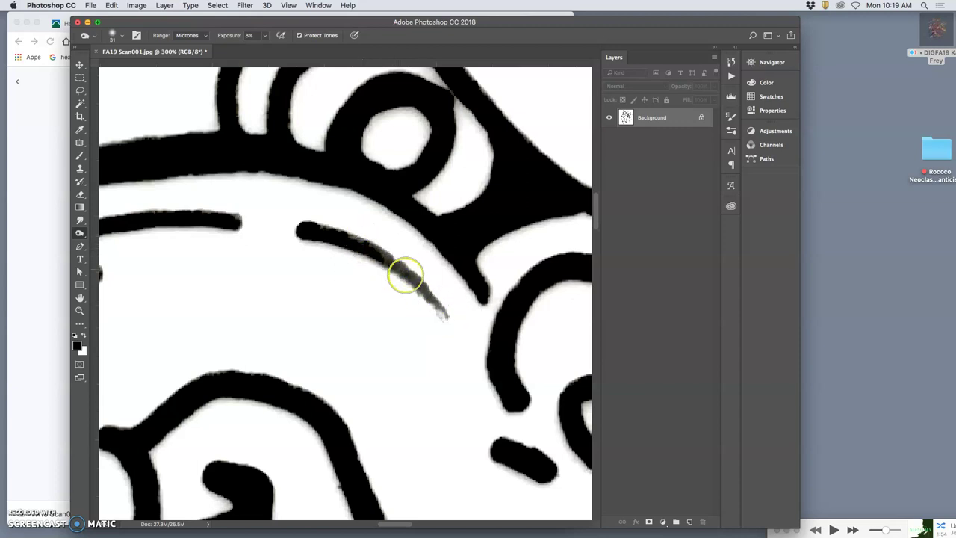
scroll(331, 326, left, 5)
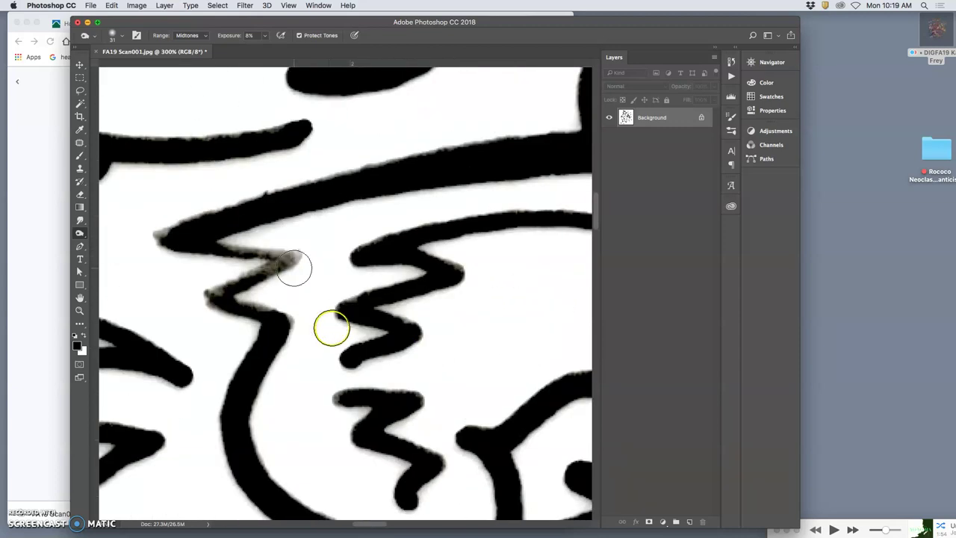
mouse_move(294, 268)
mouse_down()
mouse_move(292, 259)
mouse_move(236, 276)
mouse_move(175, 231)
mouse_move(160, 238)
mouse_up()
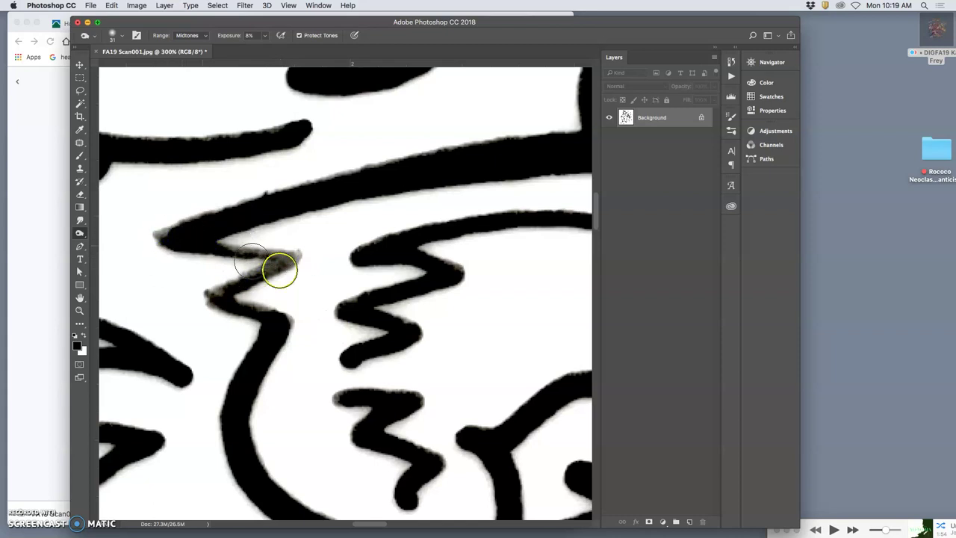
key(super+minus)
key(super+minus)
key(super+minus)
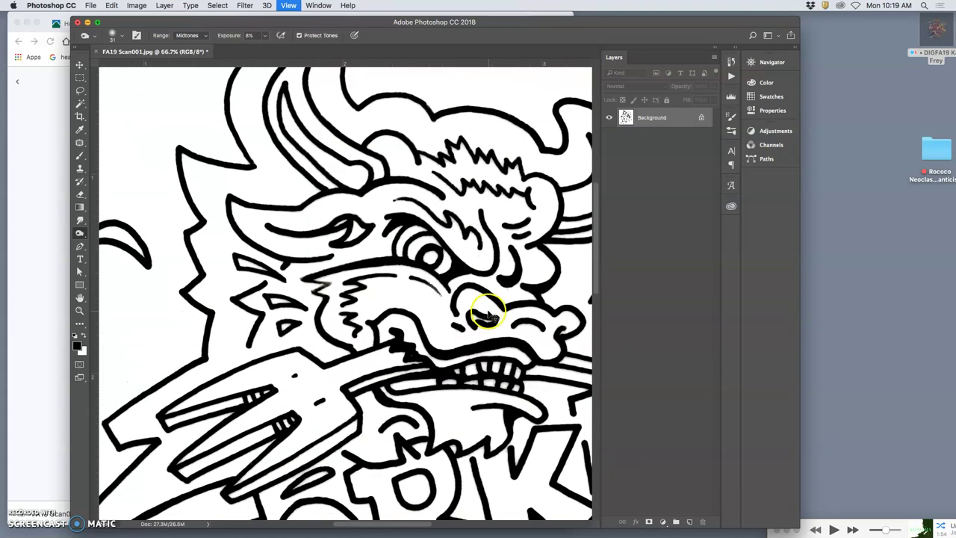
key(super+minus)
key(super+minus)
key(super+minus)
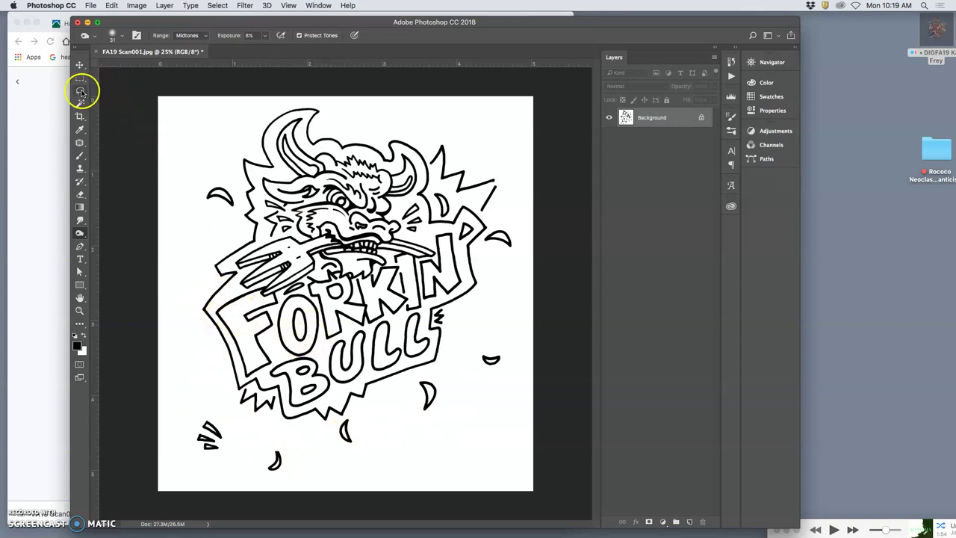
Cut the lasso-selected lower-left accent marks onto Layer 1, set Multiply, and place them left of the head
click(80, 90)
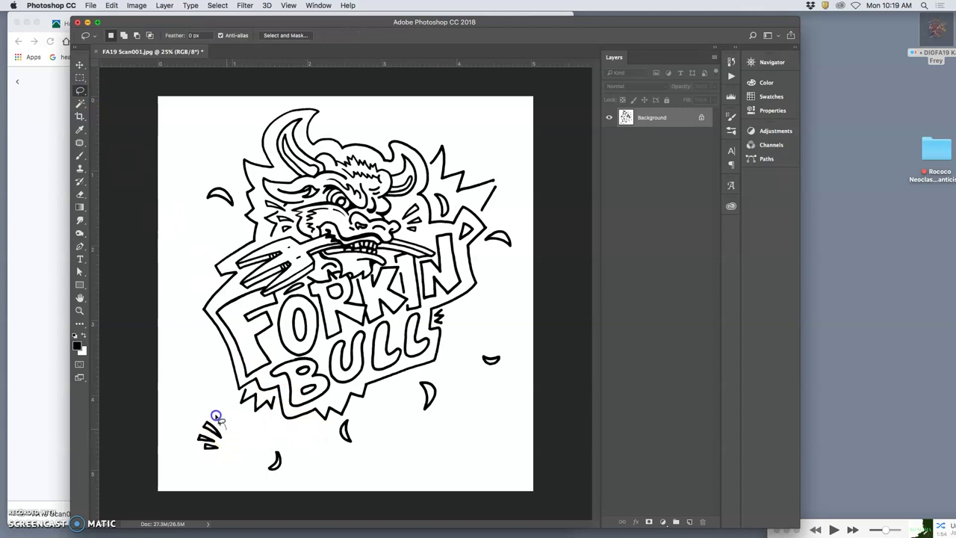
mouse_move(192, 457)
mouse_down()
mouse_move(235, 453)
mouse_move(236, 426)
mouse_up()
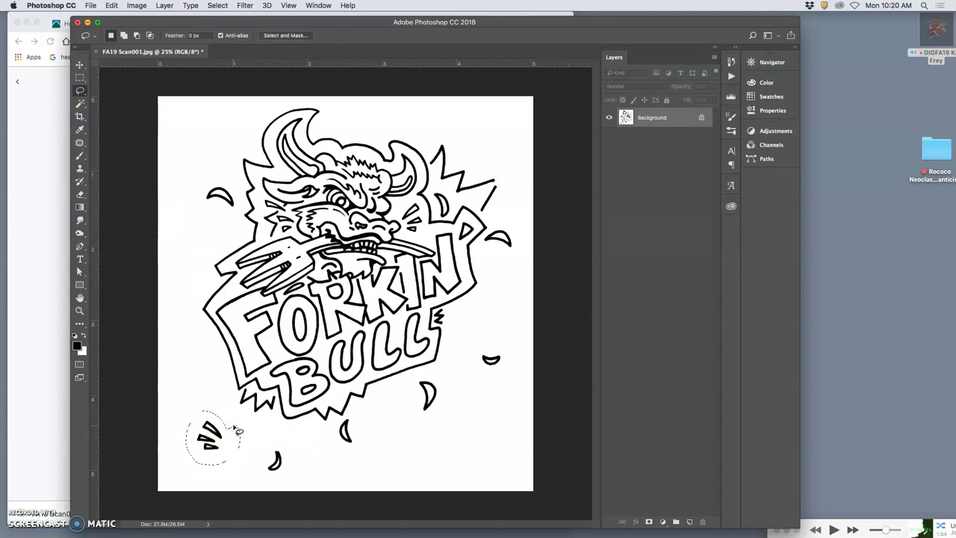
key(super+x)
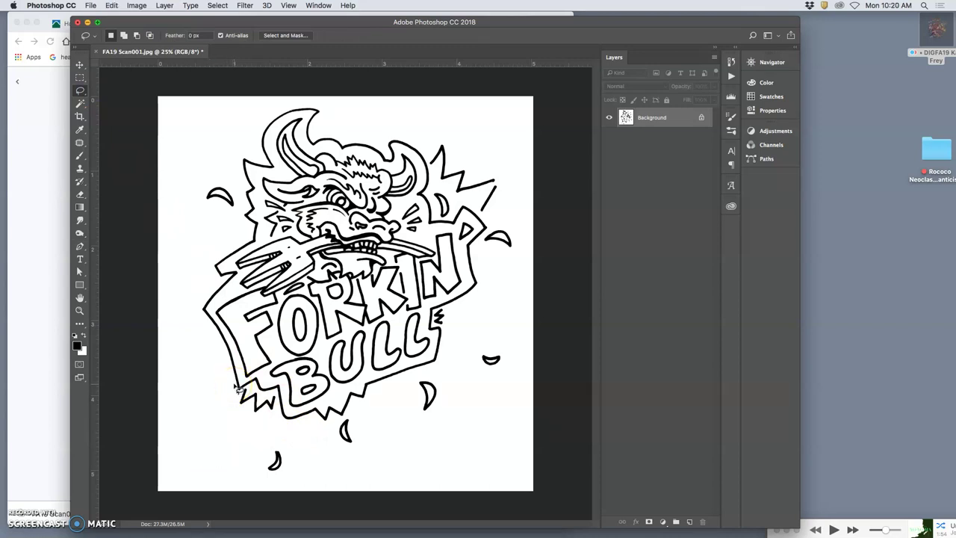
key(super+v)
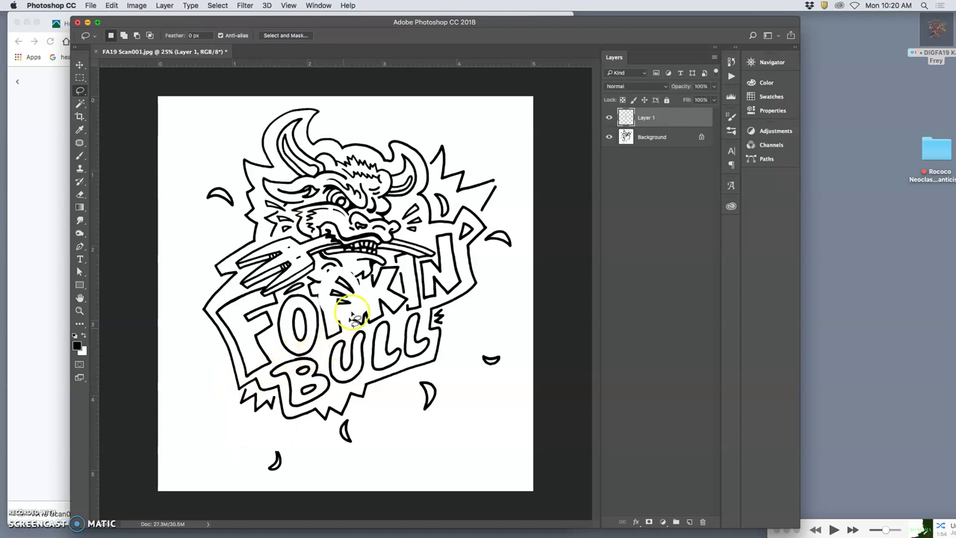
click(79, 65)
drag(340, 300, 471, 133)
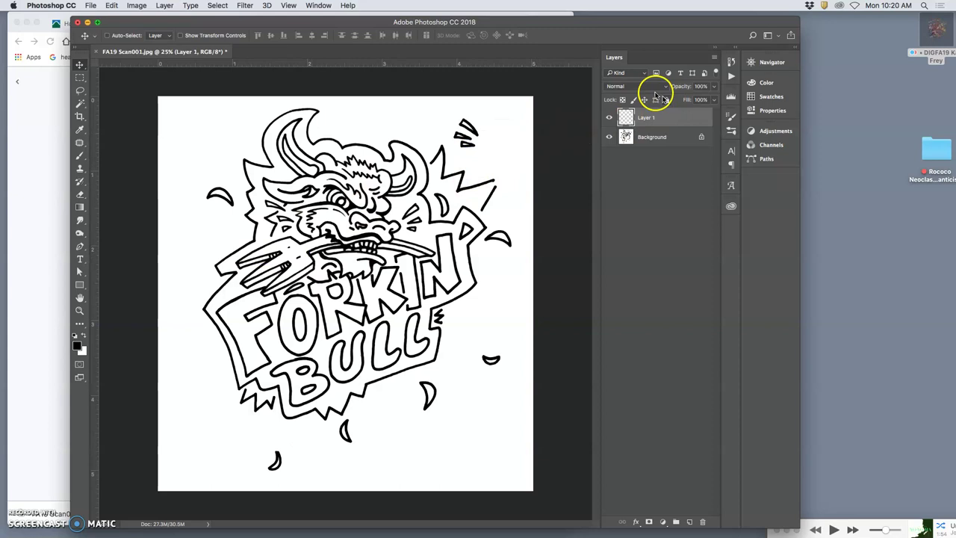
click(636, 86)
click(627, 115)
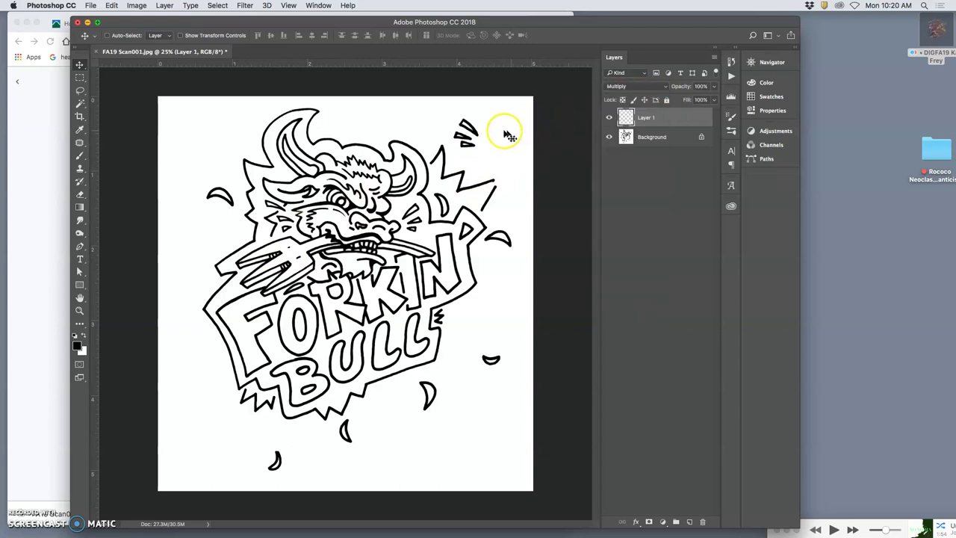
drag(482, 138, 241, 225)
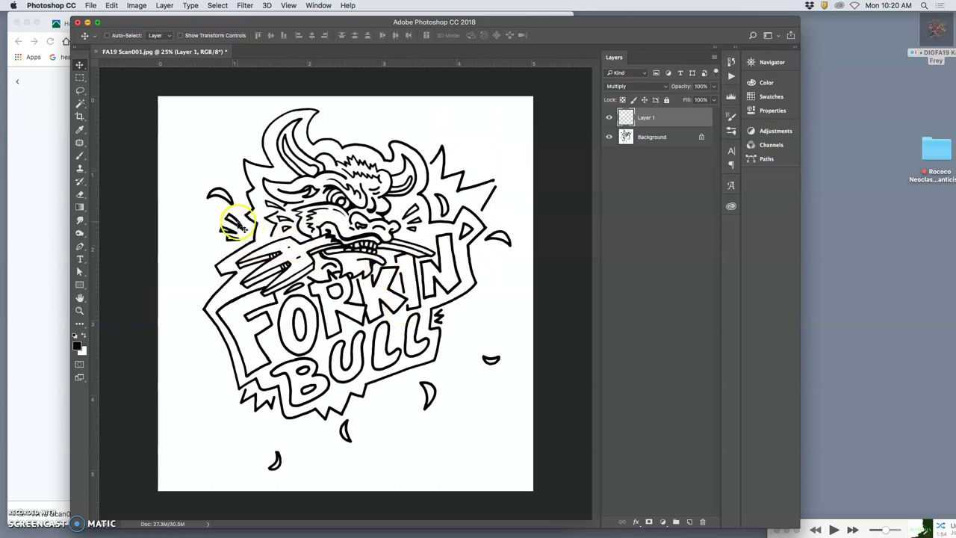
Flip the Layer 1 marks horizontally and move them beside the right end of FORKIN
key(super+t)
right_click(239, 225)
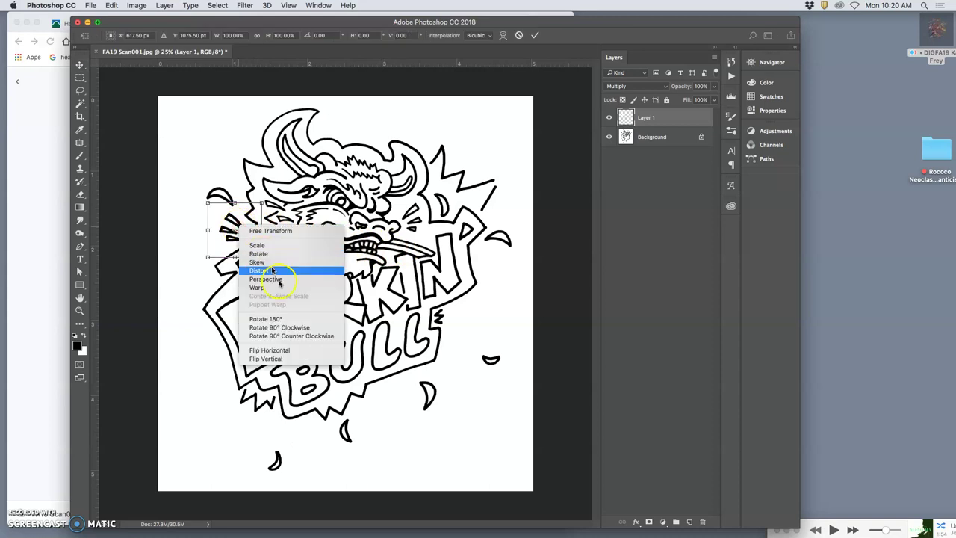
click(274, 351)
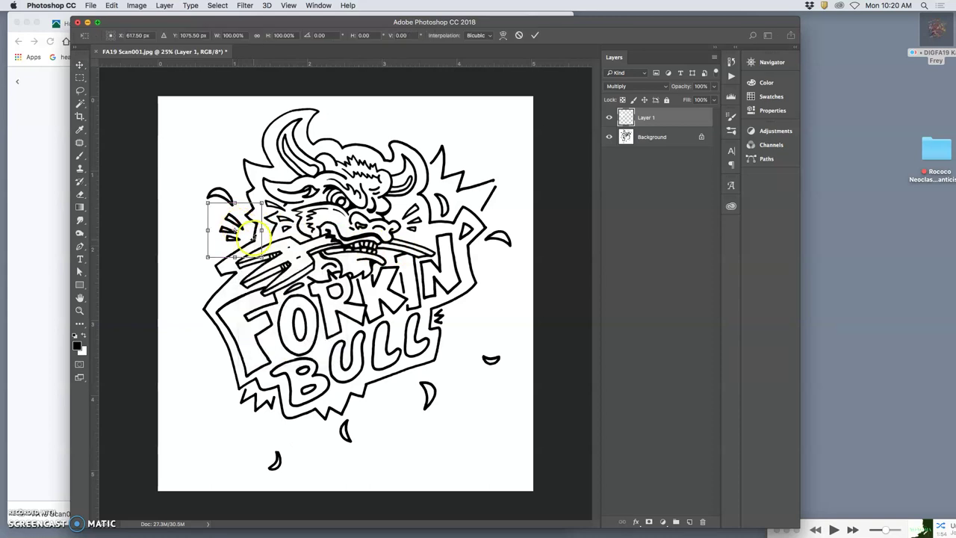
drag(239, 219, 492, 242)
key(Return)
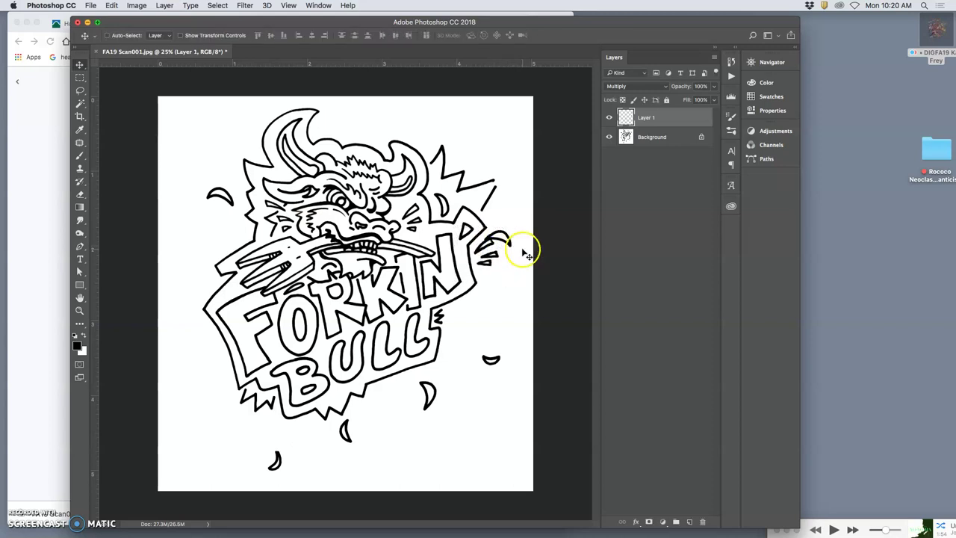
Lift the lassoed crescent mark from the Background onto Layer 2 and blend it with Multiply
click(652, 136)
drag(517, 222, 506, 227)
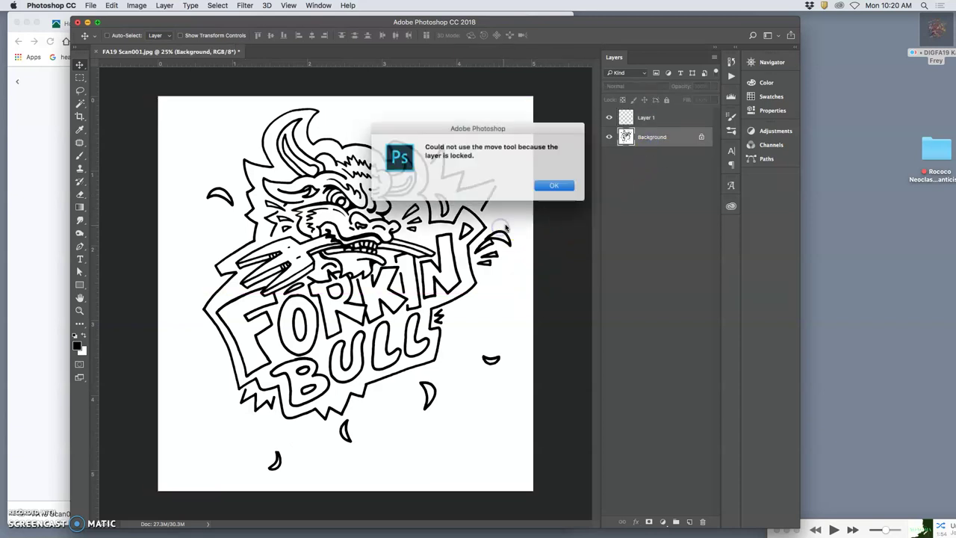
click(551, 185)
click(80, 90)
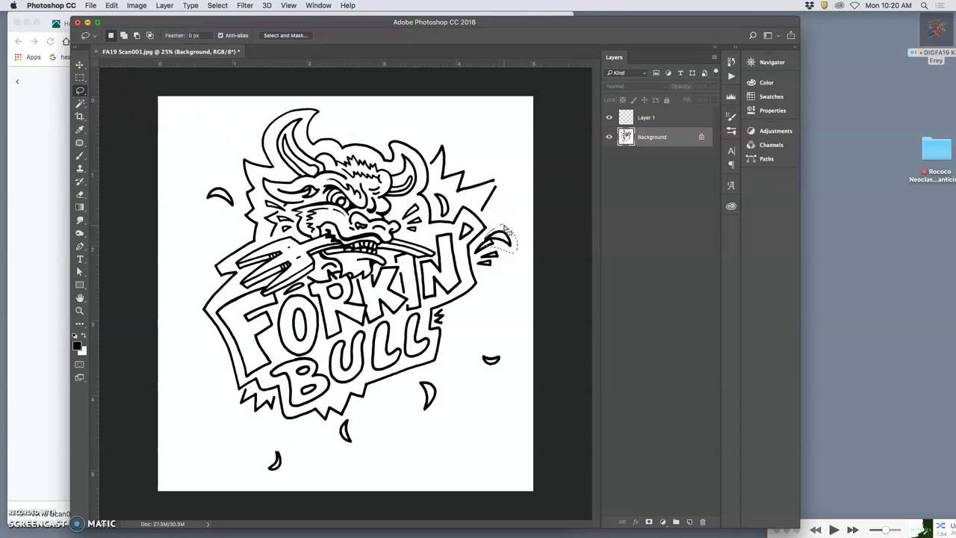
key(super+j)
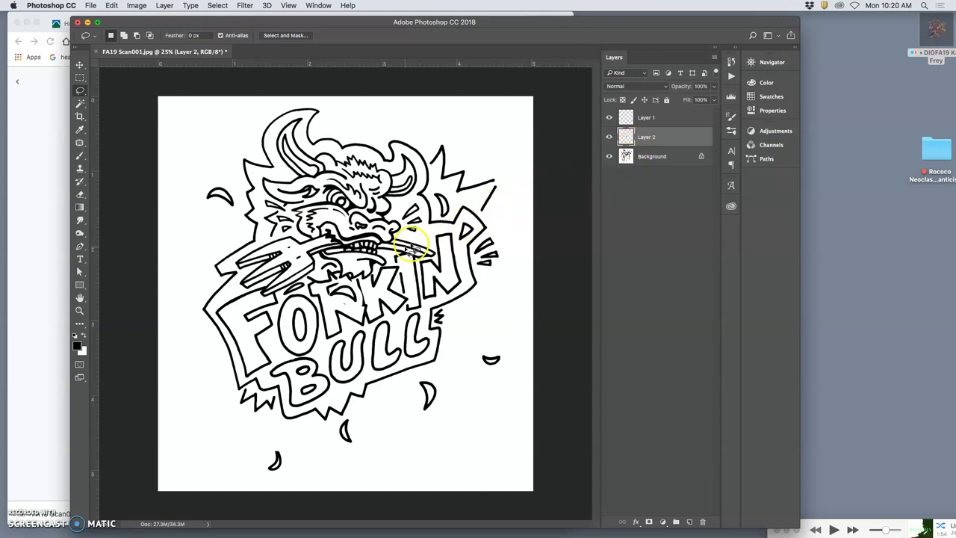
click(633, 86)
click(617, 154)
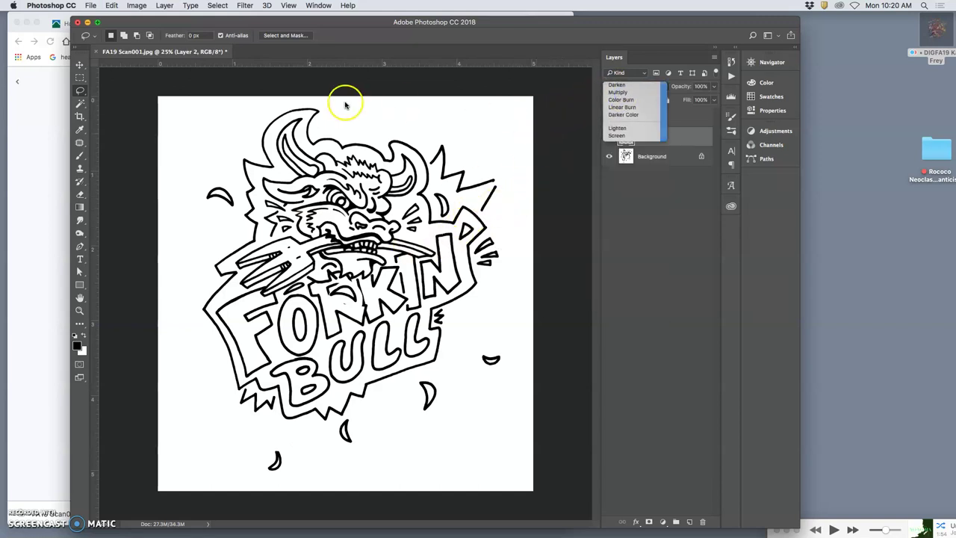
click(79, 65)
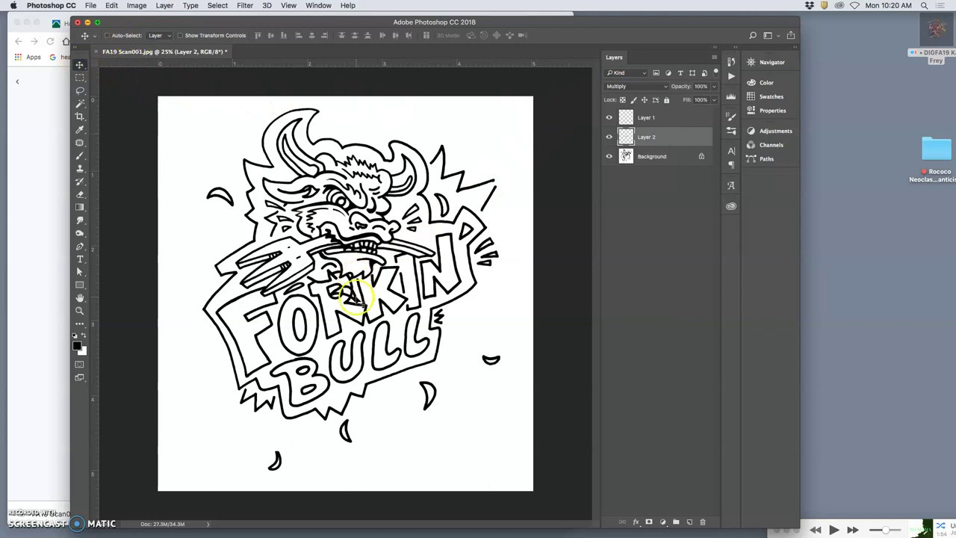
Rotate the crescent about 129°, shrink it slightly, and place it just right of FORKIN's N
drag(352, 299, 468, 327)
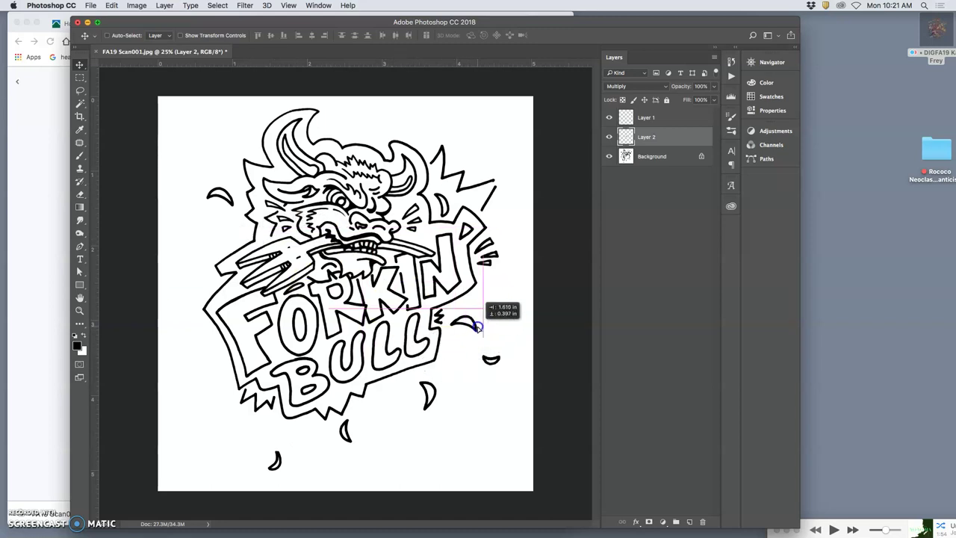
key(super+t)
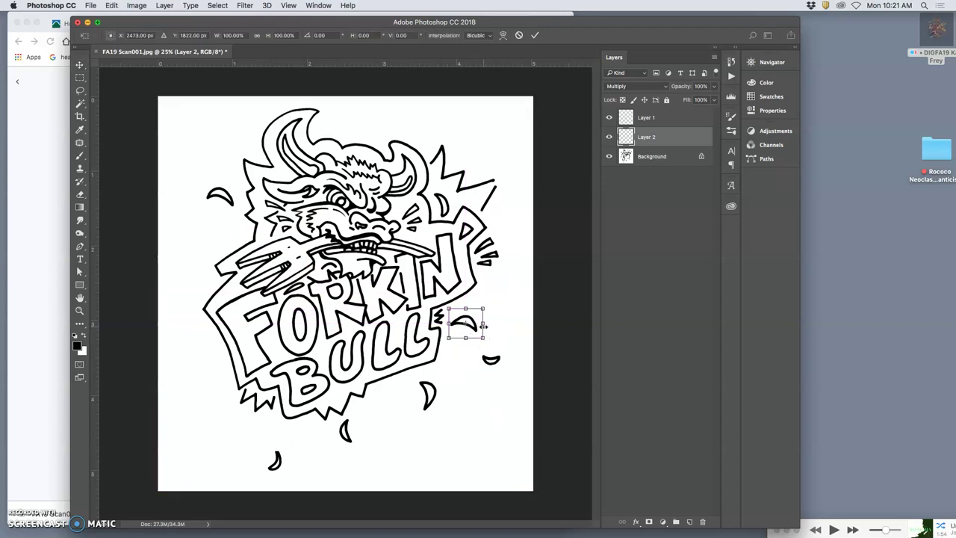
drag(496, 339, 496, 308)
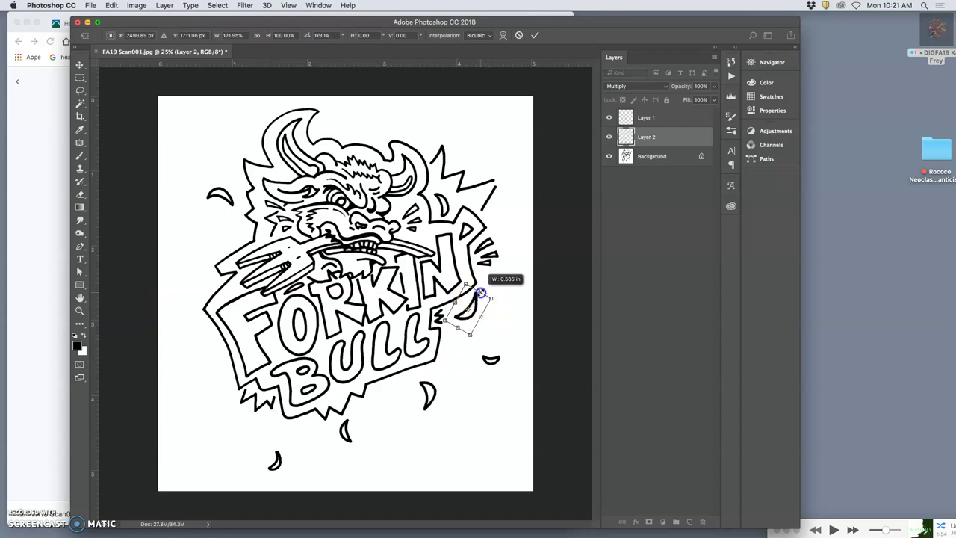
drag(470, 337, 469, 329)
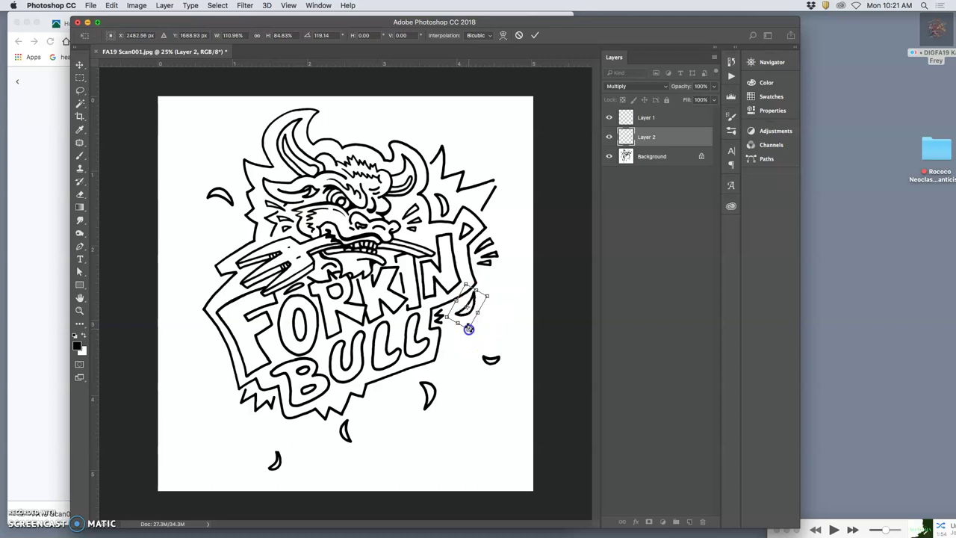
drag(498, 294, 499, 299)
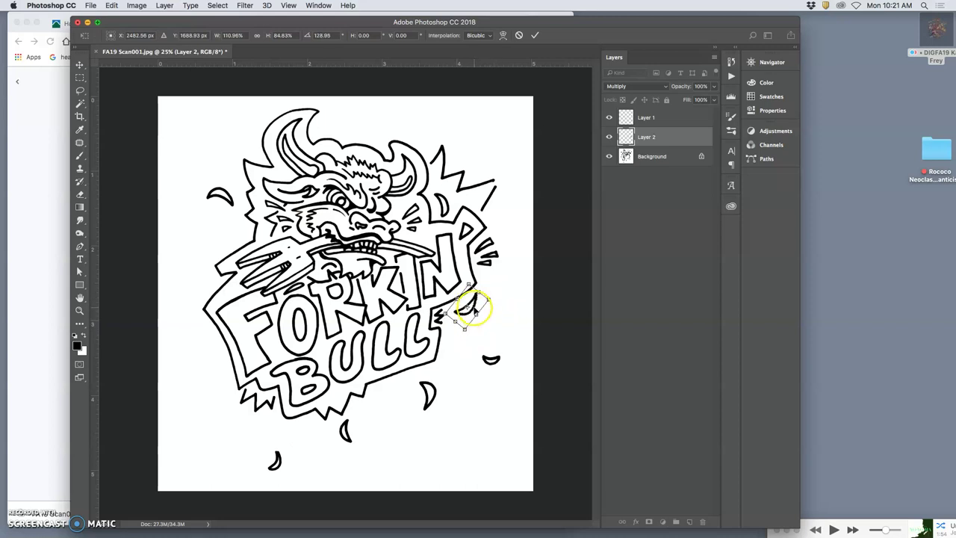
drag(473, 304, 481, 298)
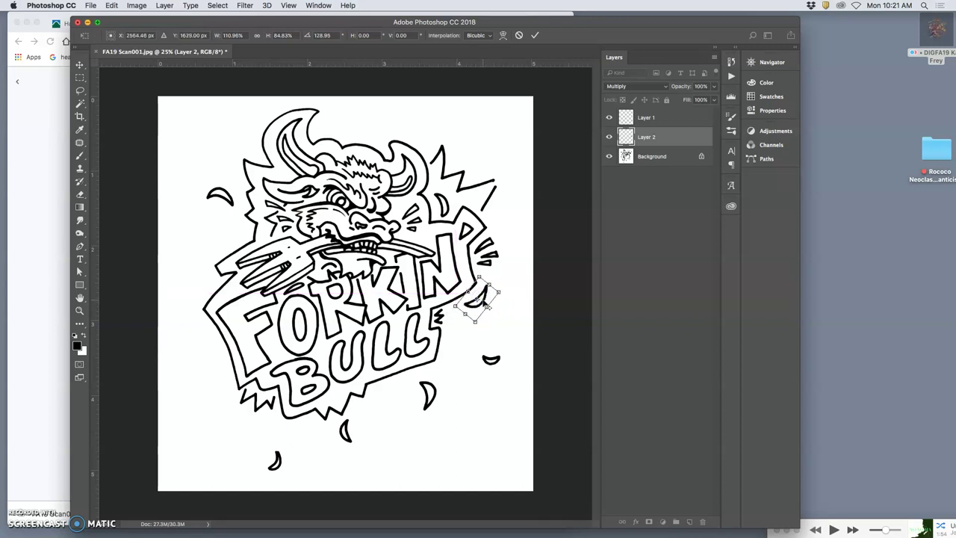
key(Return)
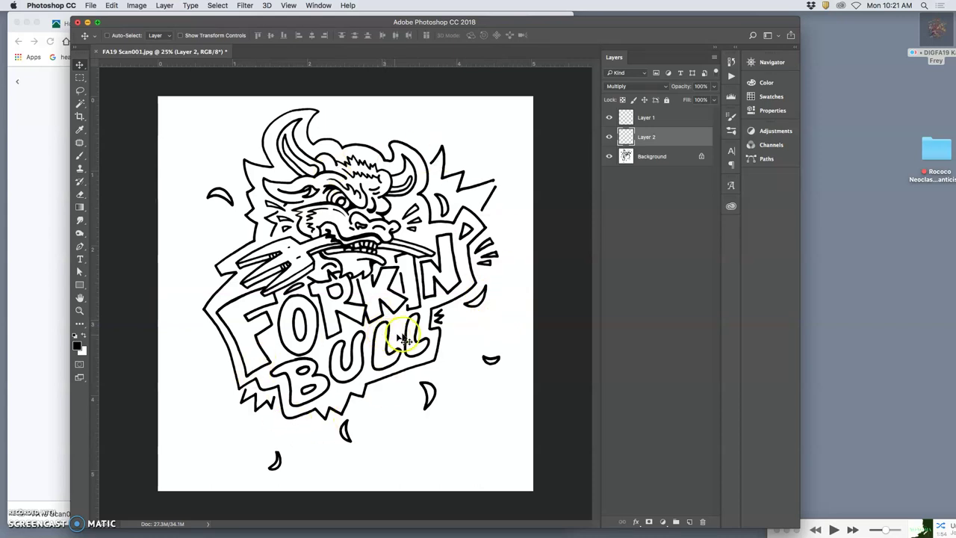
Lasso the upper-left crescent on the Background and cut-paste it onto new Layer 3
click(637, 158)
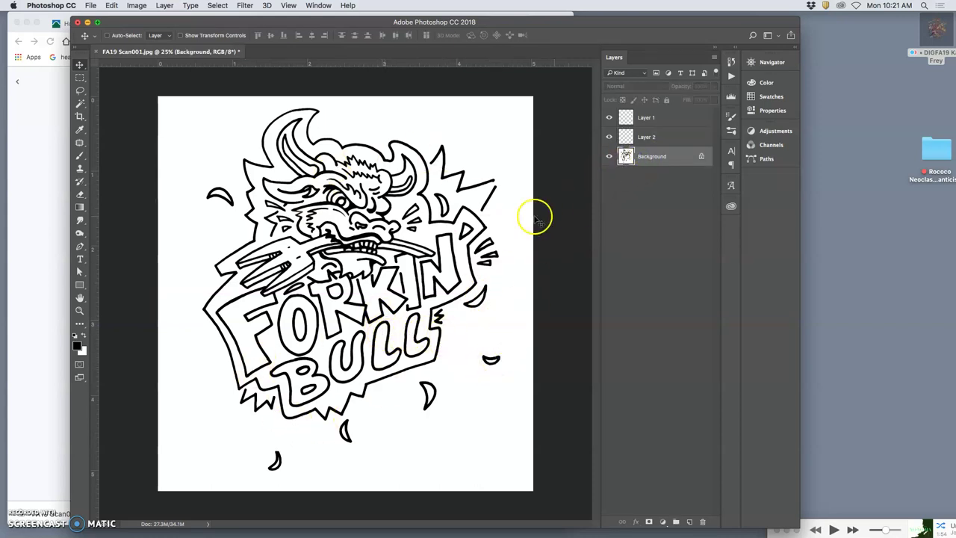
click(80, 90)
drag(216, 179, 210, 215)
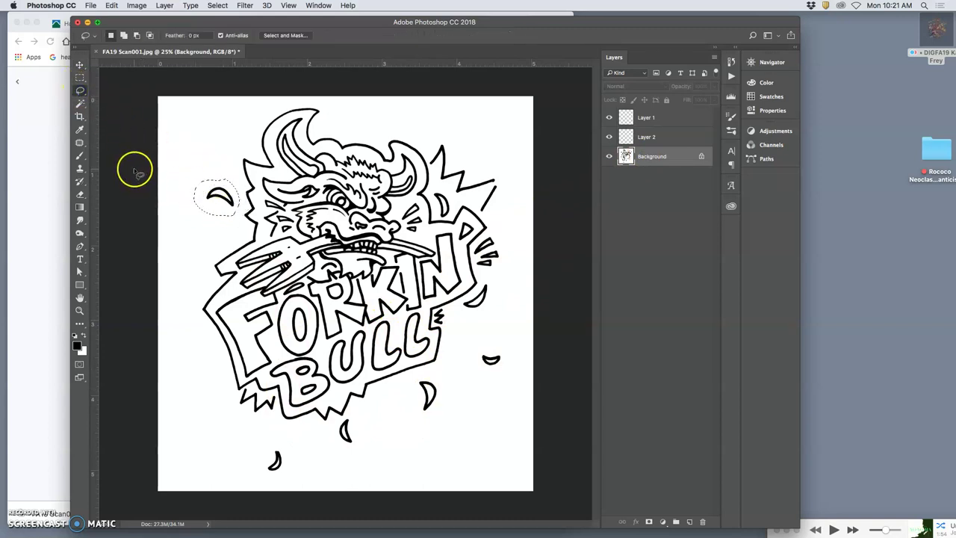
key(super+x)
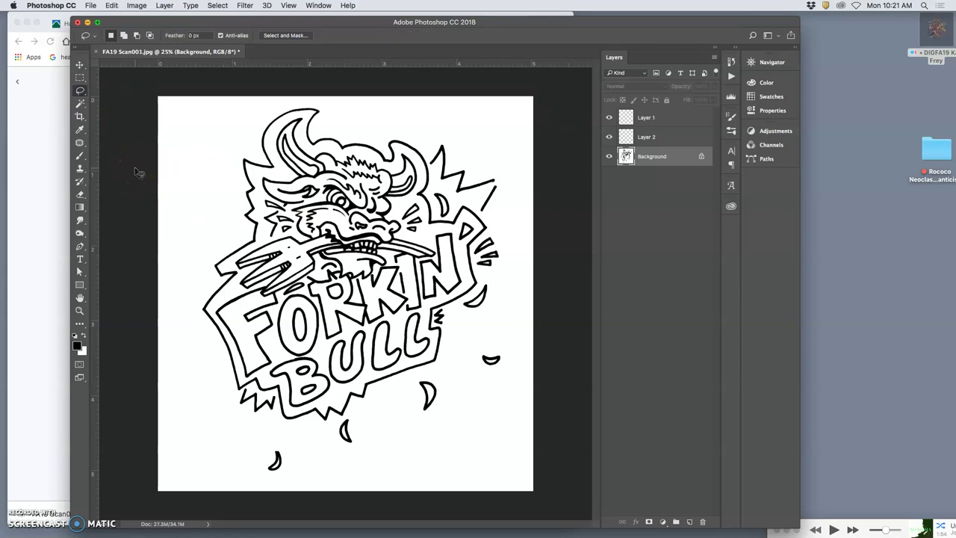
key(super+v)
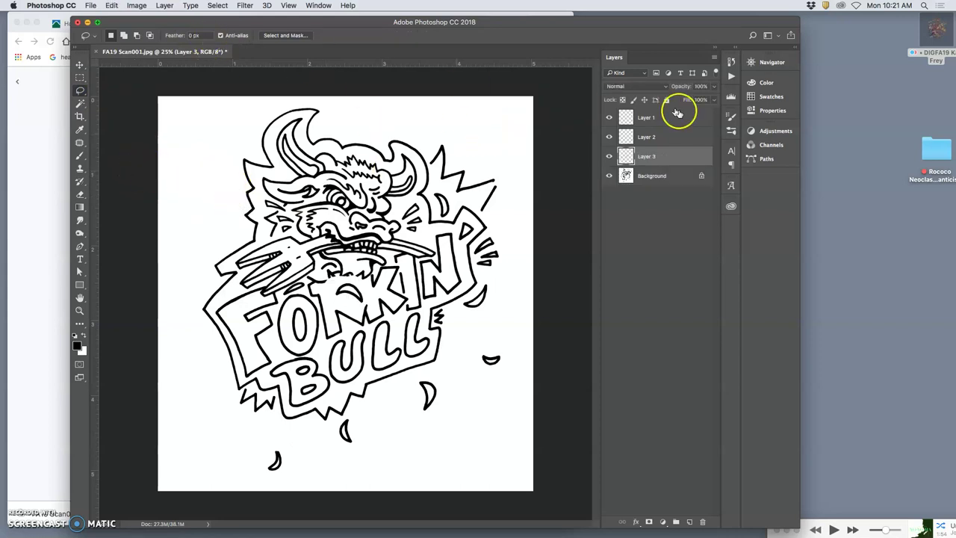
Set Layer 3 to Multiply and move the crescent beside the bull's head
click(638, 86)
click(623, 113)
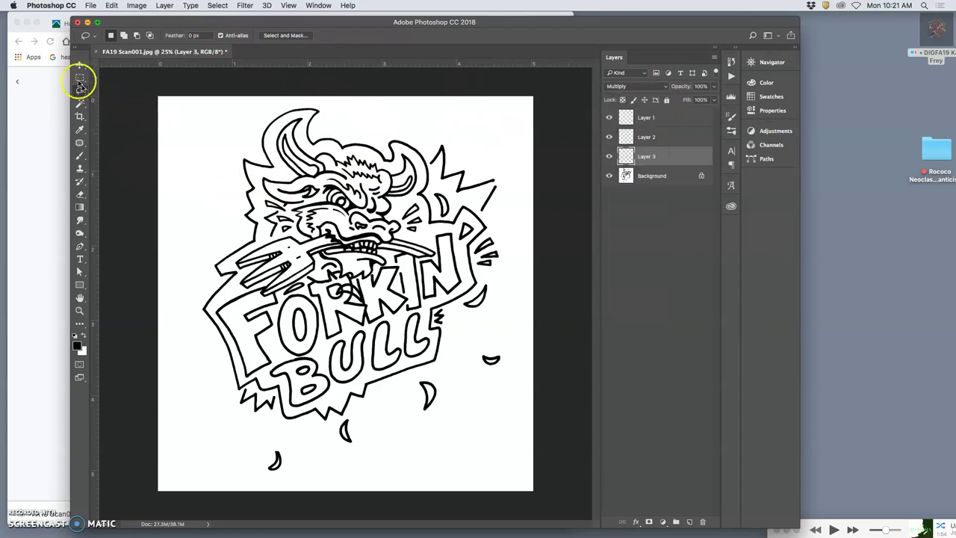
click(80, 64)
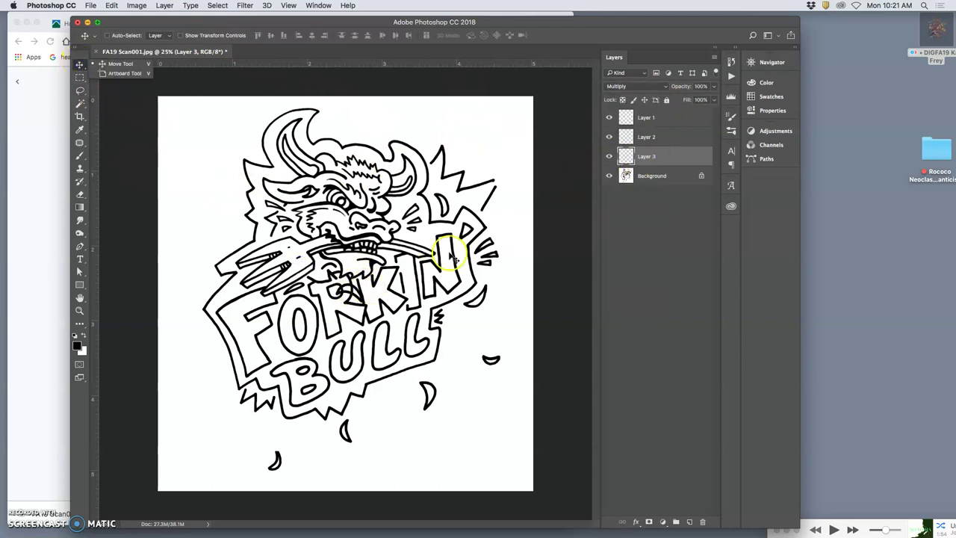
click(357, 293)
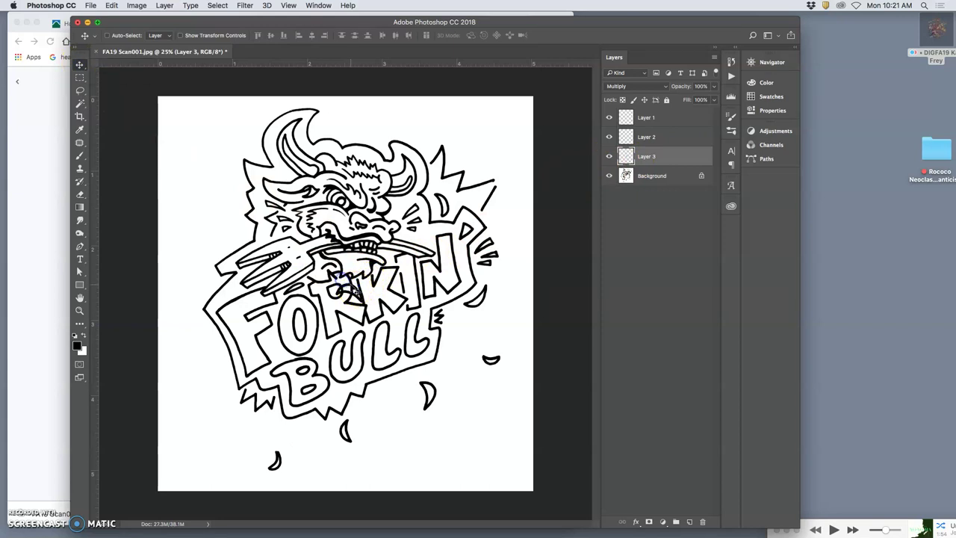
mouse_move(353, 287)
mouse_down()
mouse_move(234, 224)
mouse_move(274, 214)
mouse_move(254, 226)
mouse_move(249, 149)
mouse_move(241, 227)
mouse_up()
Flip the Layer 3 crescent vertically, rotate it about -148° and nudge it up-left
key(super+t)
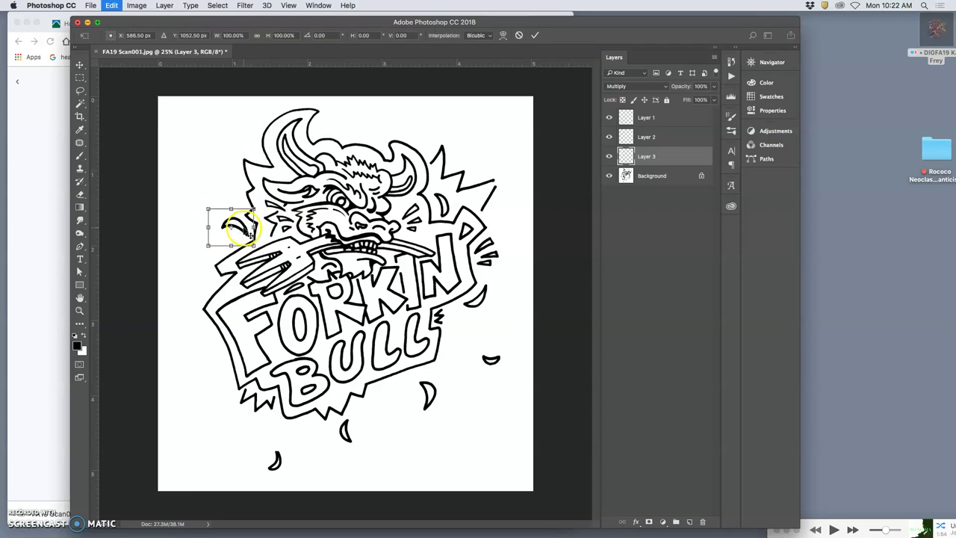
right_click(241, 227)
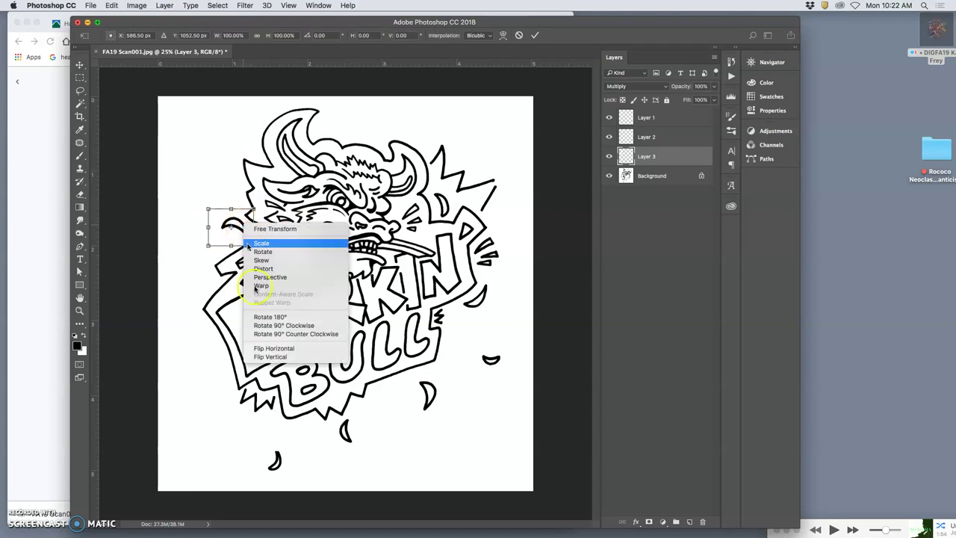
click(268, 358)
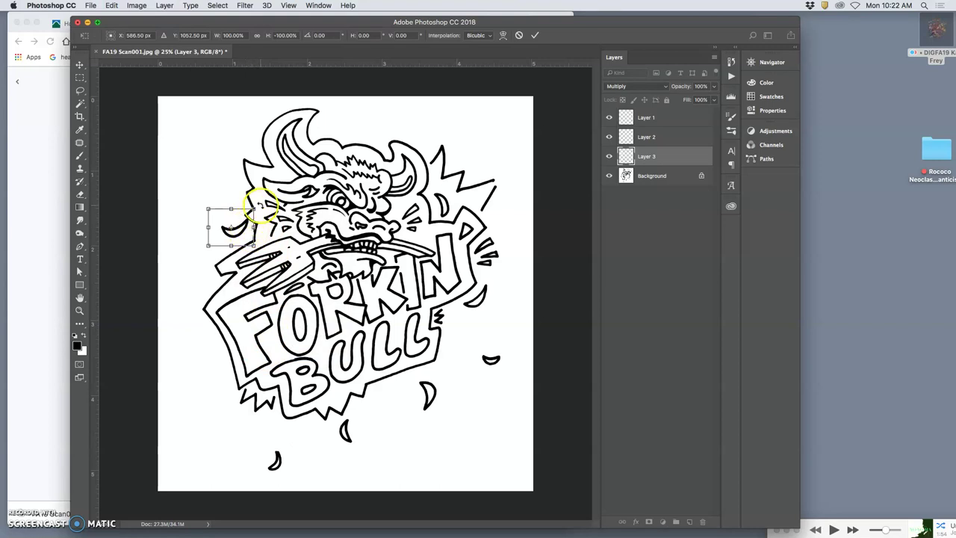
mouse_move(259, 203)
mouse_down()
mouse_move(263, 225)
mouse_move(236, 231)
mouse_up()
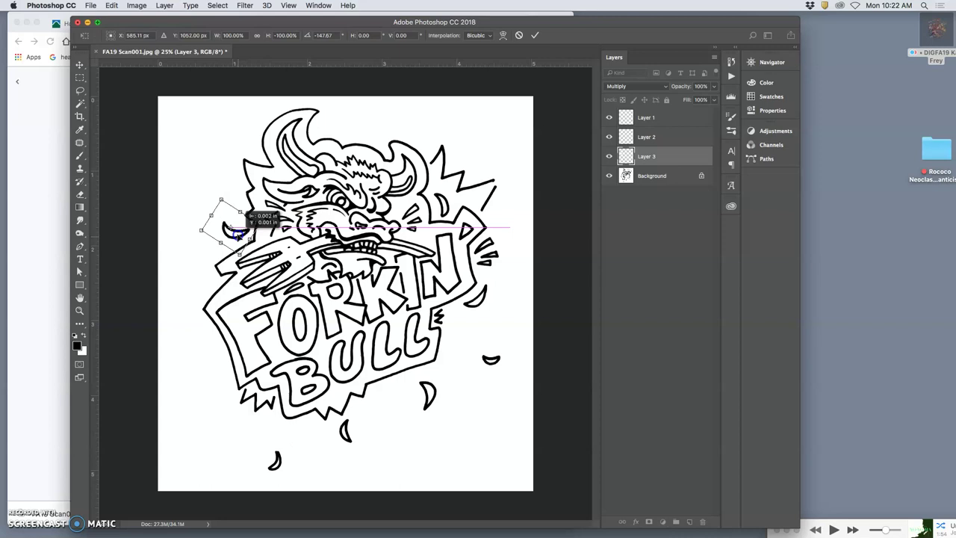
click(286, 261)
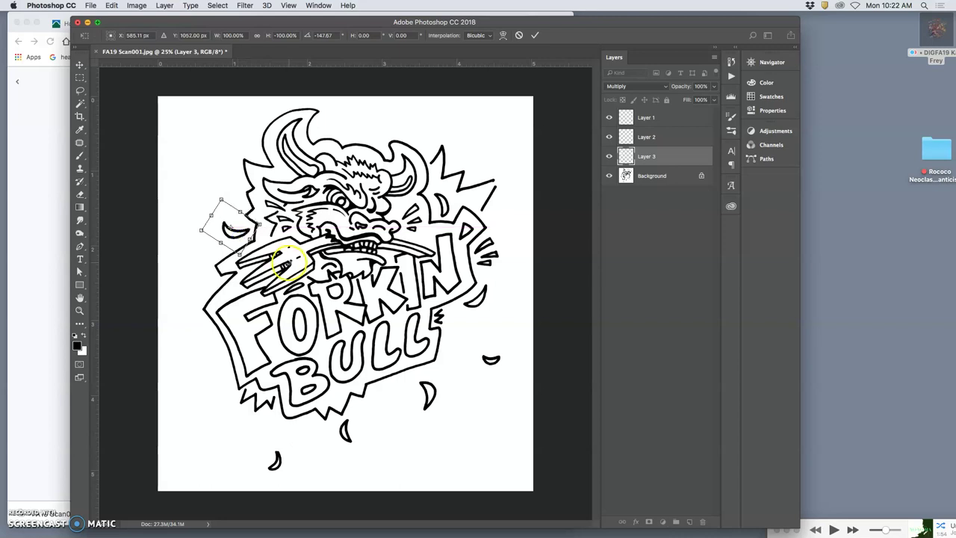
key(Return)
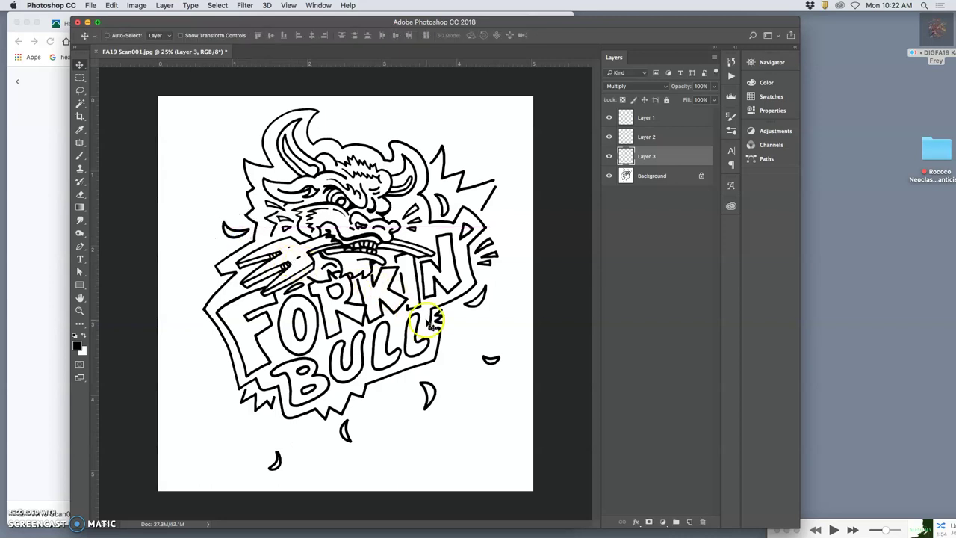
Narrow the crescent to about 86% width, then tilt it and shift it right
key(super+t)
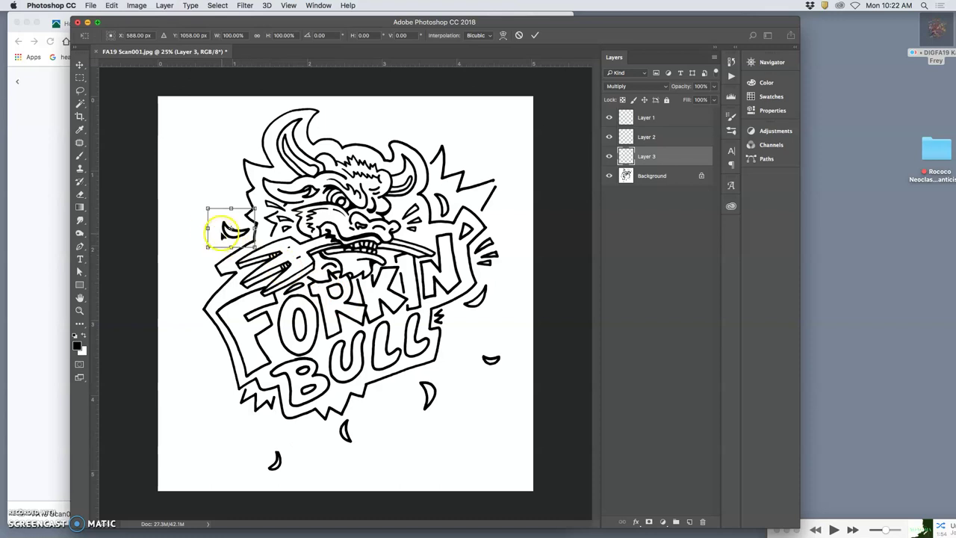
drag(210, 228, 216, 228)
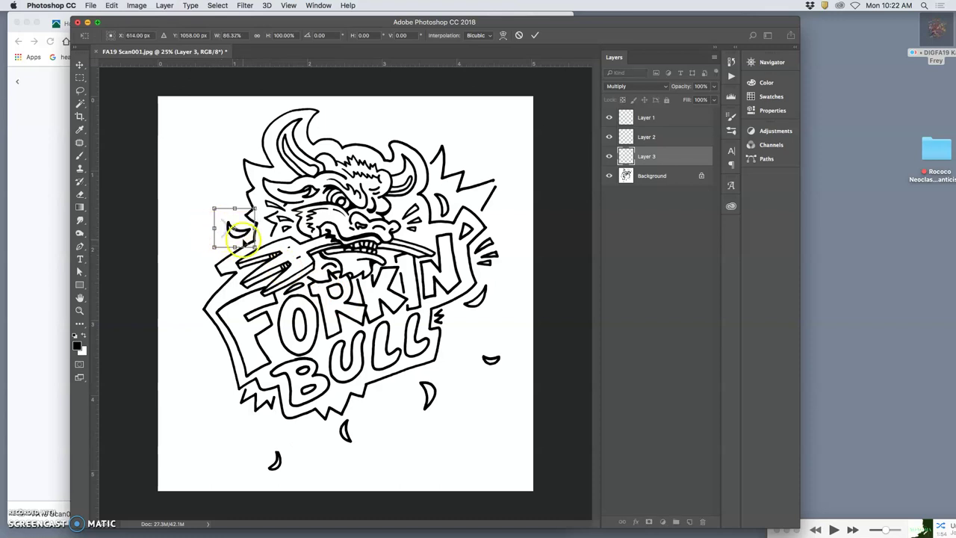
key(Return)
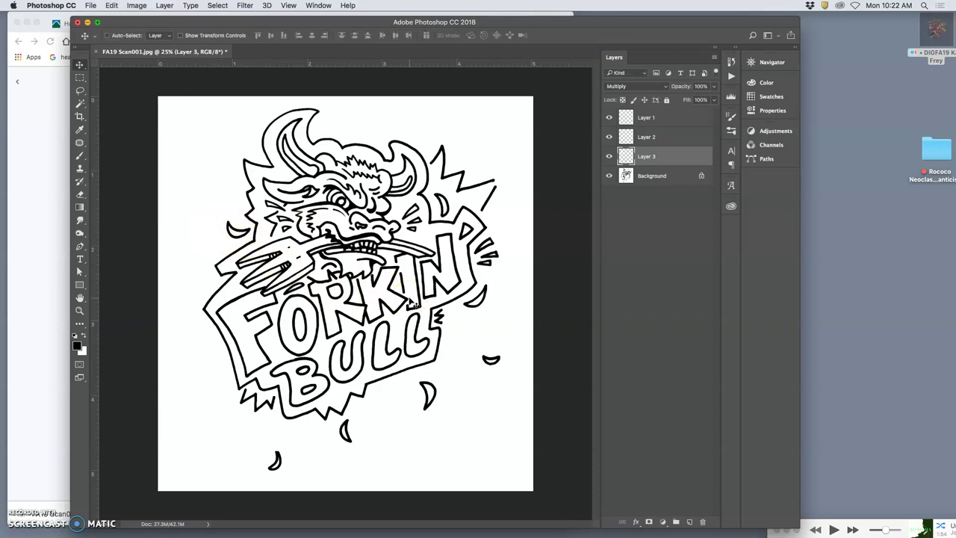
key(super+t)
drag(267, 256, 243, 261)
mouse_move(239, 220)
mouse_down()
mouse_move(221, 214)
mouse_move(228, 231)
mouse_up()
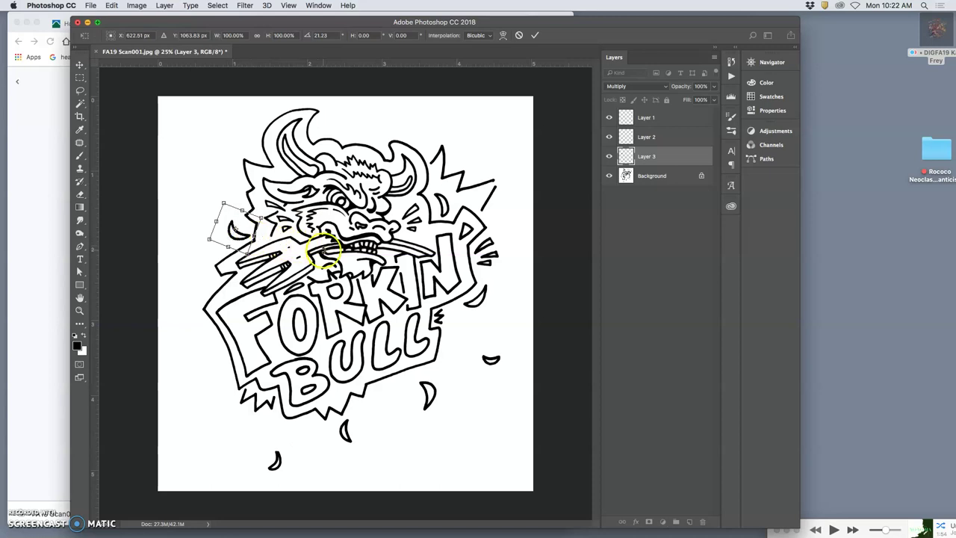
key(Return)
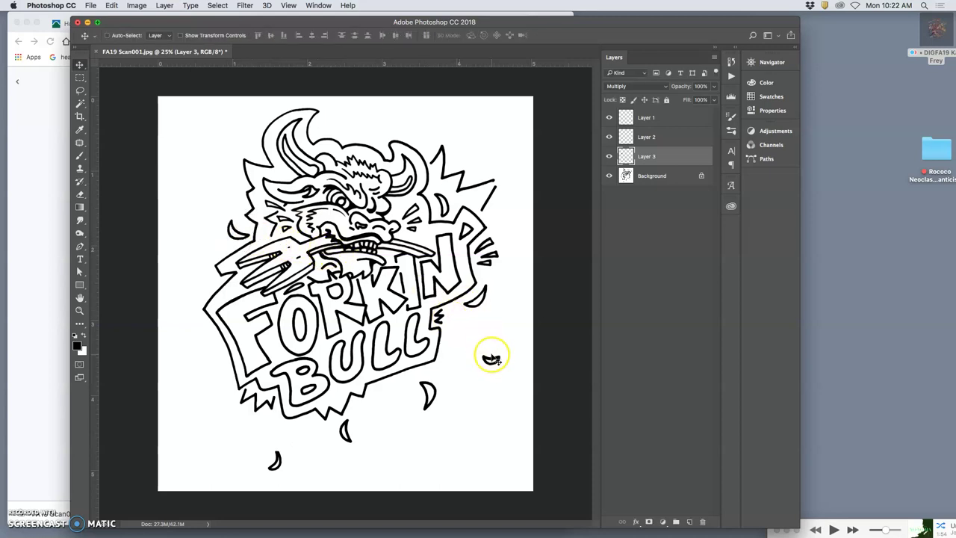
Lasso the crescent right of BULL and copy it onto new Layer 4 with Cmd+J
click(661, 178)
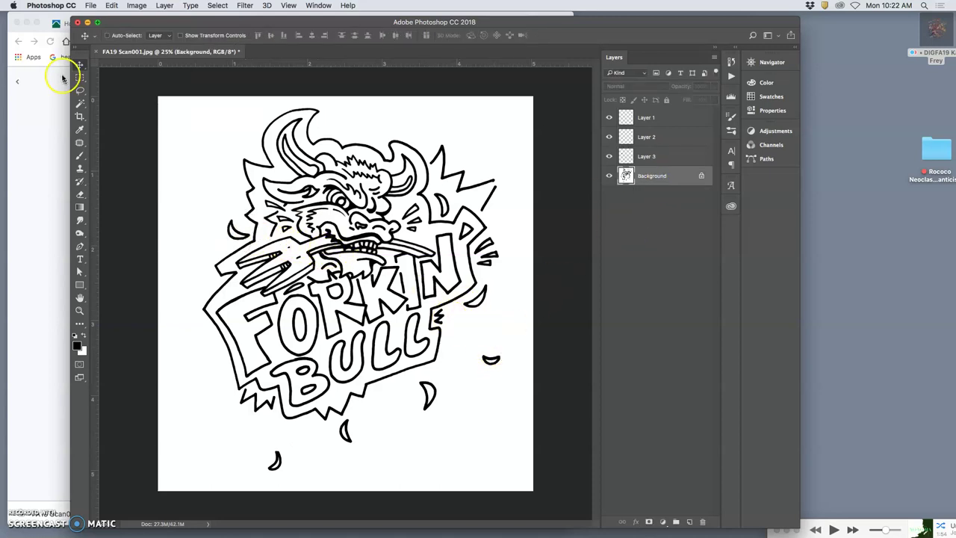
click(80, 90)
drag(472, 361, 487, 351)
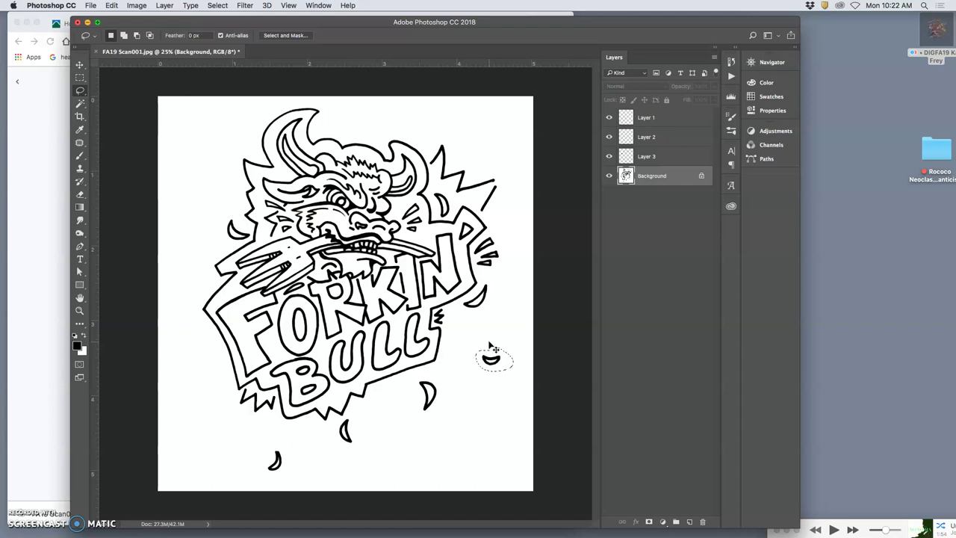
drag(493, 348, 498, 365)
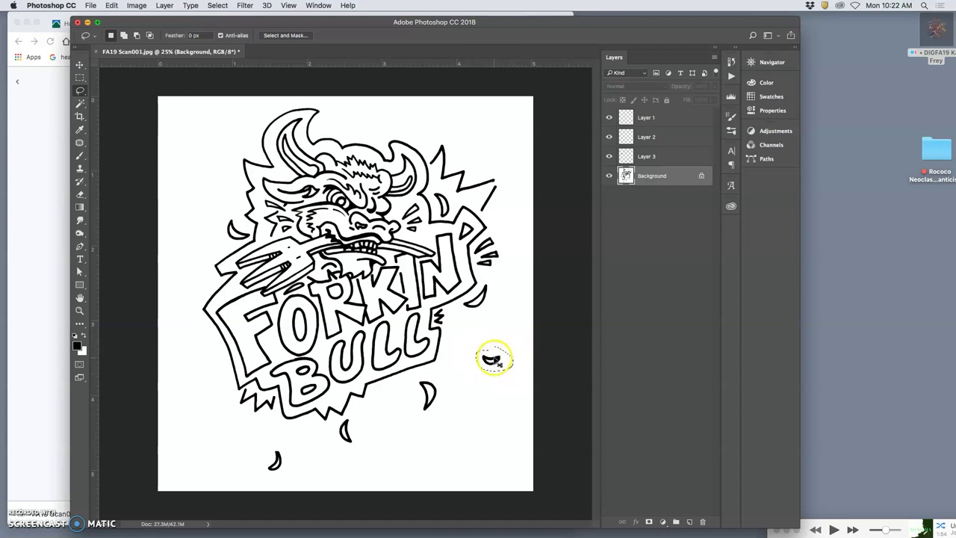
key(super+j)
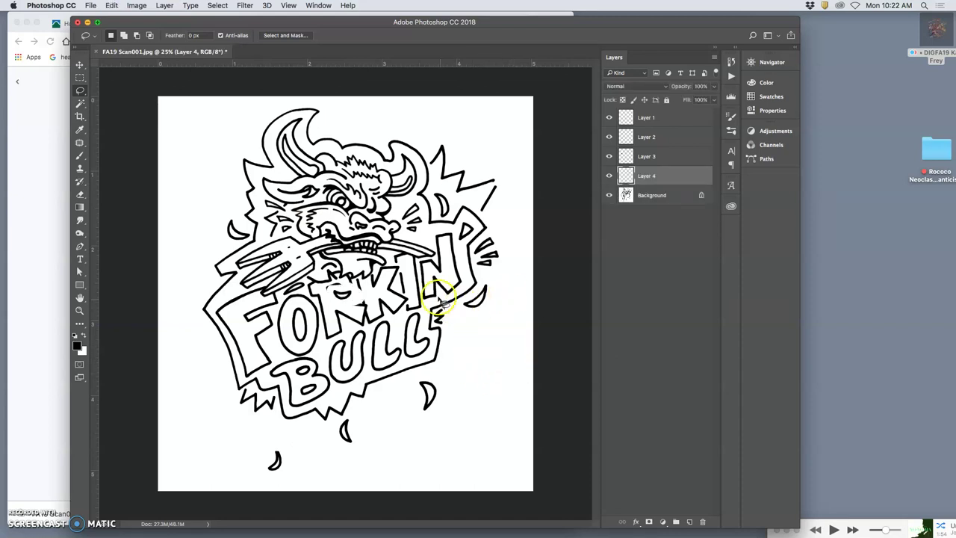
Set Layer 4 to Multiply, move its mark left beside the bull's face and rotate it
click(632, 90)
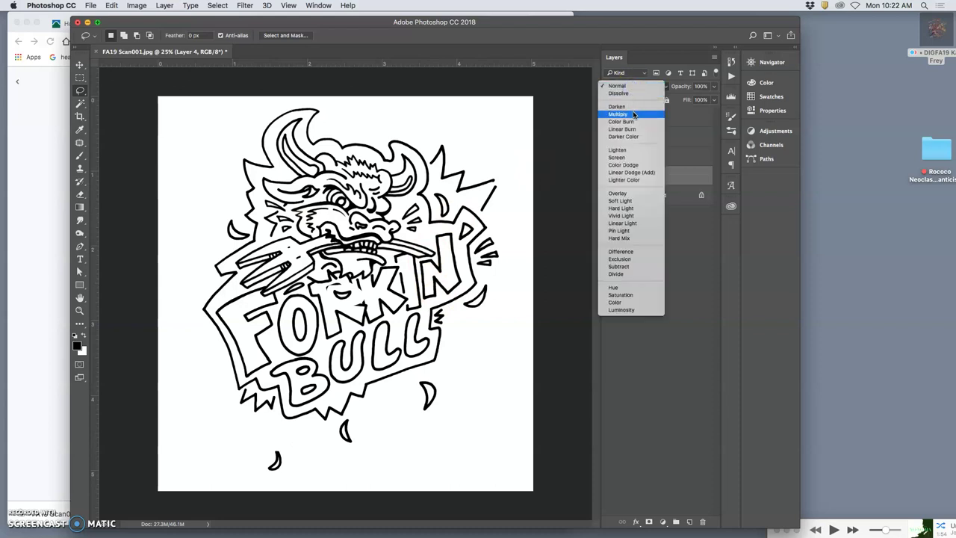
click(633, 116)
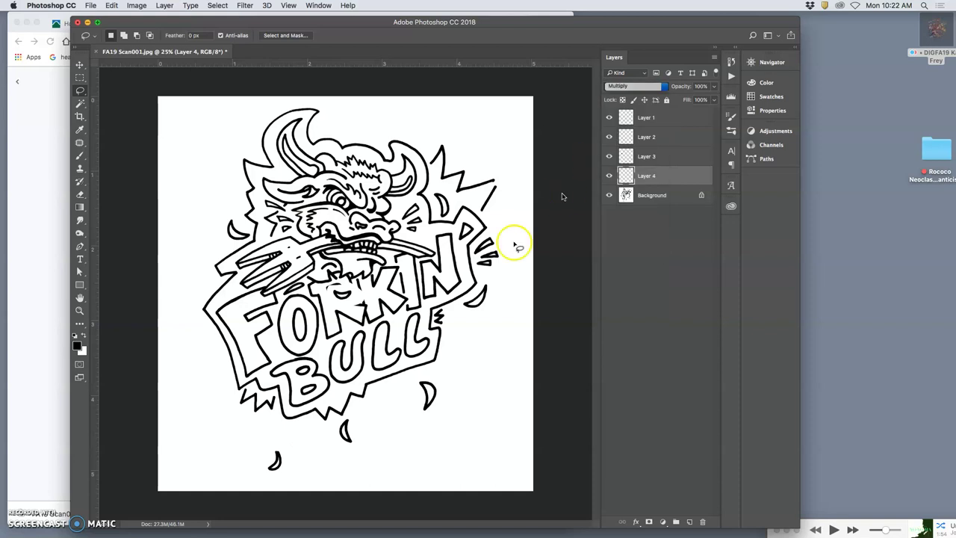
click(79, 64)
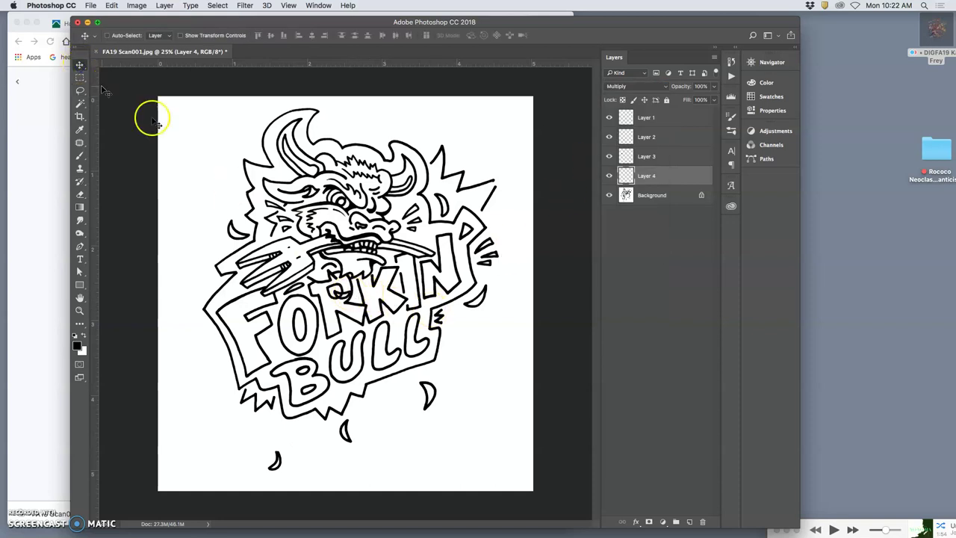
drag(341, 273, 297, 277)
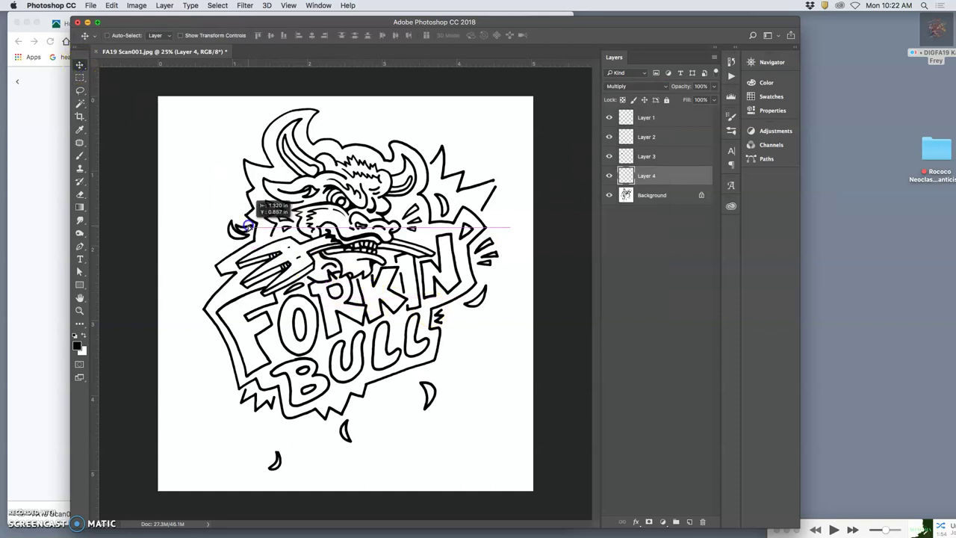
click(279, 232)
key(super+t)
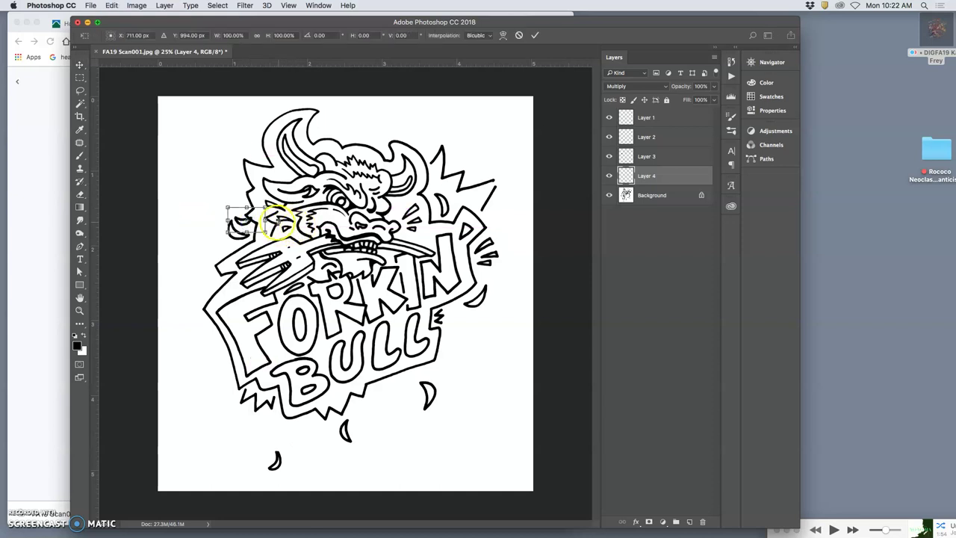
drag(270, 207, 239, 221)
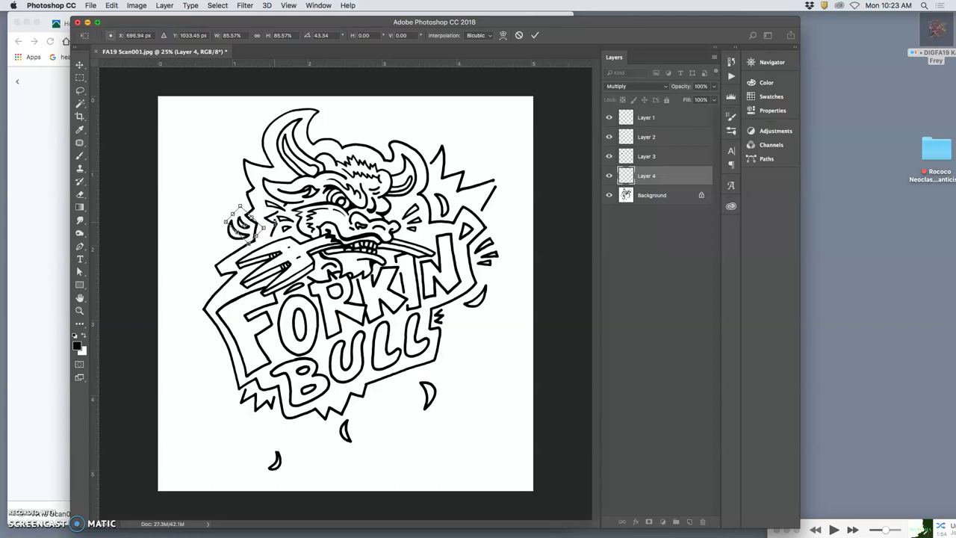
key(Return)
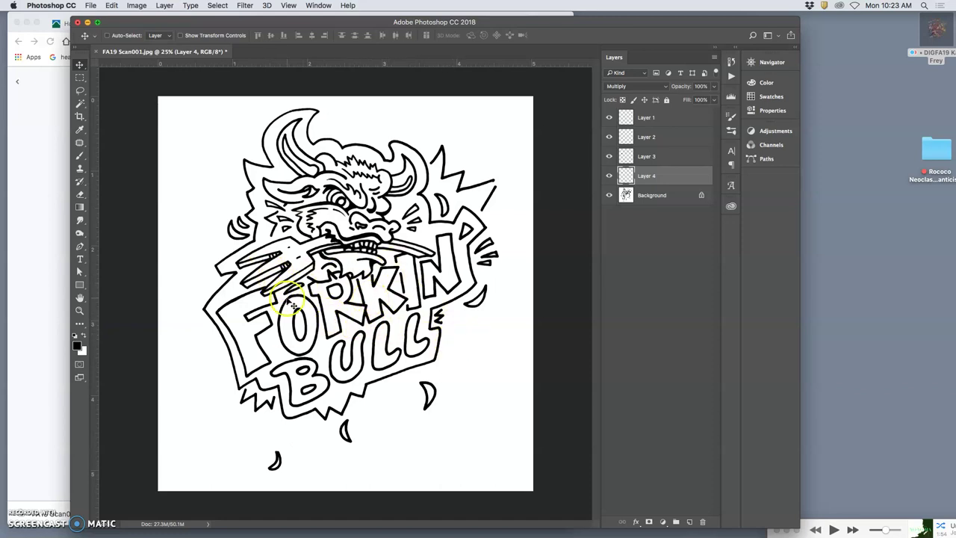
Lasso the crescent mark below the lettering and make the Background layer active
click(80, 90)
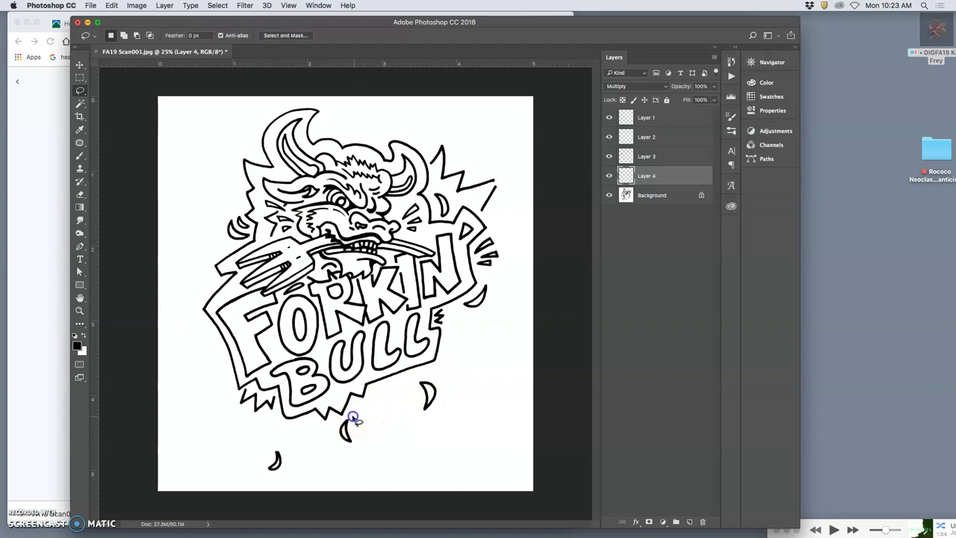
drag(354, 418, 355, 420)
click(652, 197)
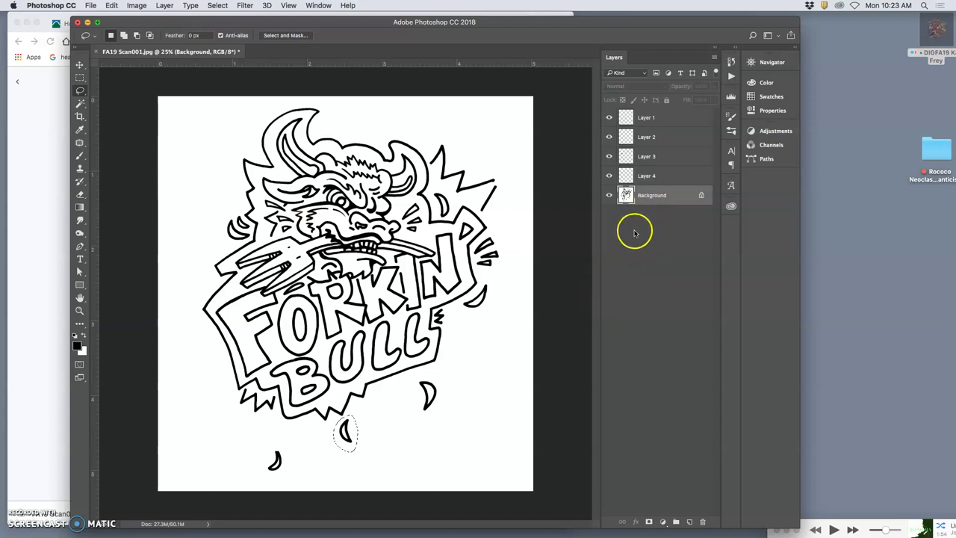
Cut-paste the lower crescent onto Multiply Layer 5 and move it up beside the fork
key(super+x)
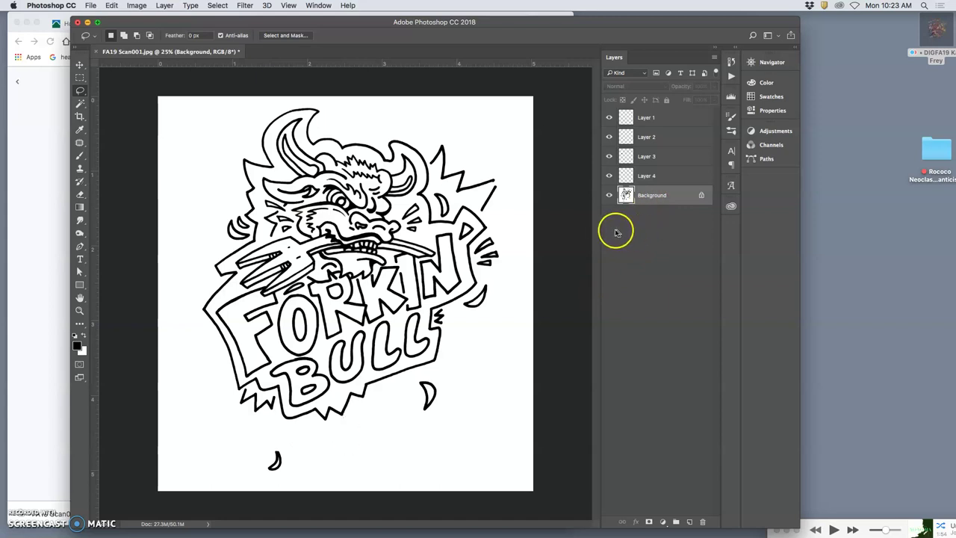
key(super+v)
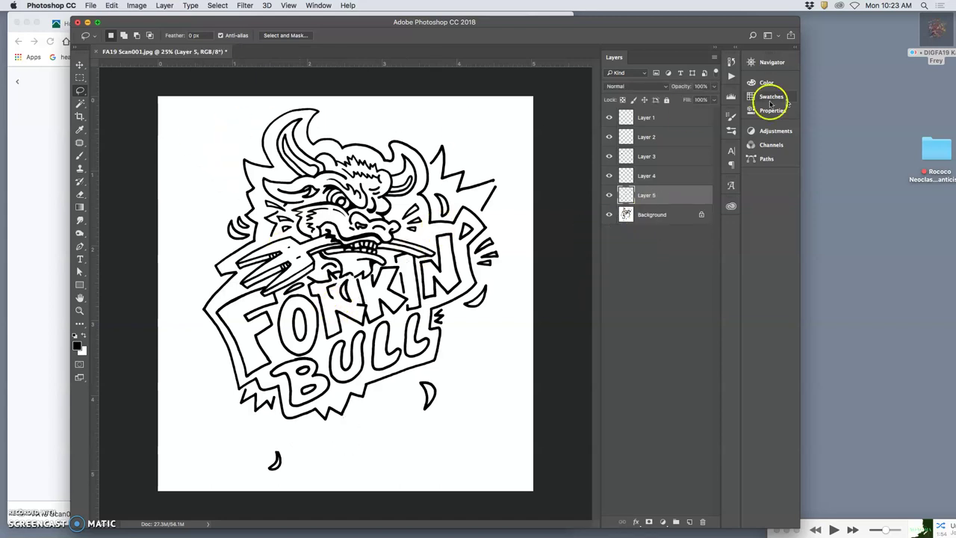
click(644, 86)
click(639, 115)
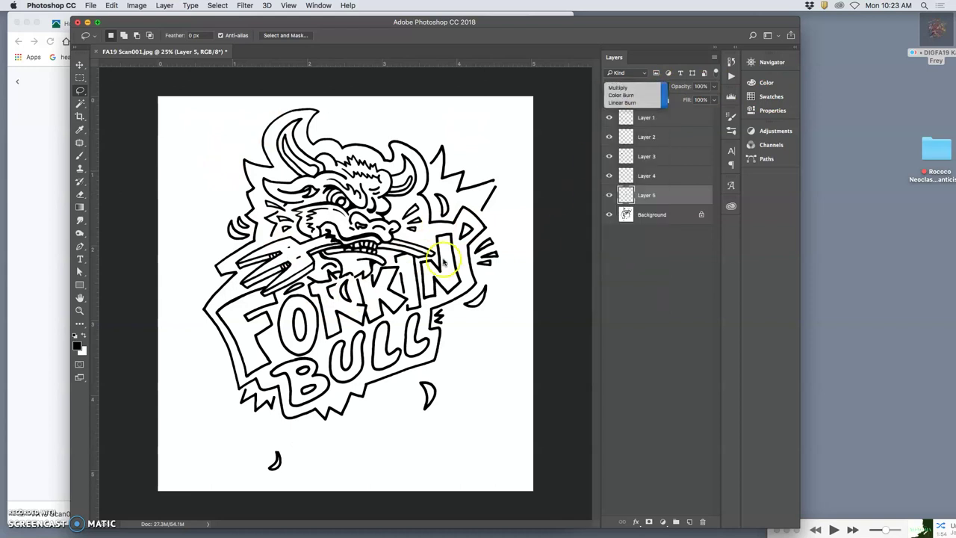
click(79, 65)
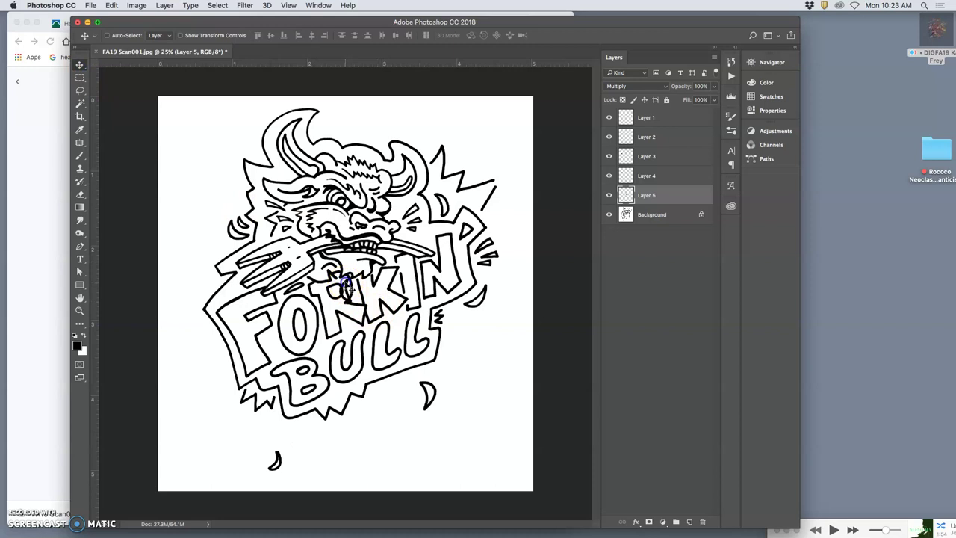
drag(345, 284, 220, 225)
click(291, 261)
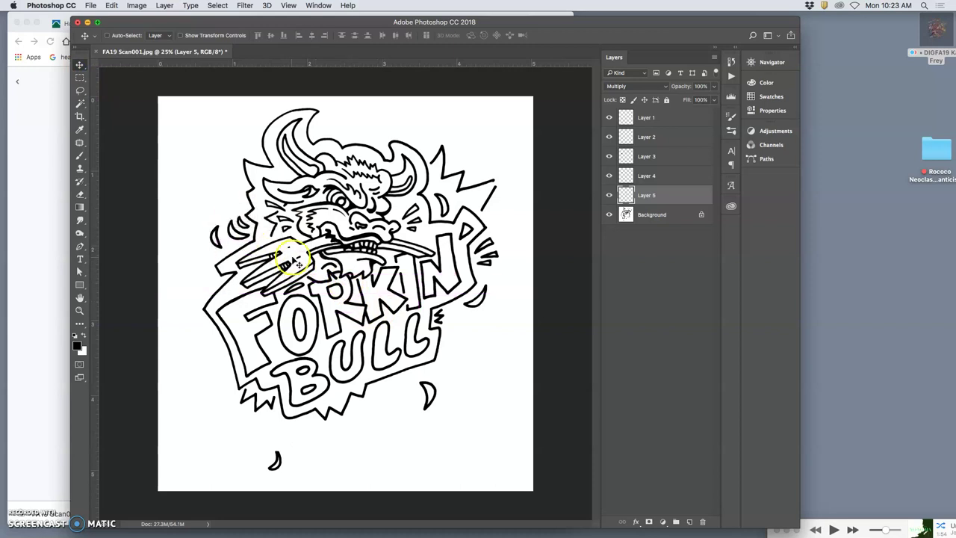
Rotate, enlarge and slightly flatten the Layer 5 crescent, then toggle Layer 5 off to compare
key(super+t)
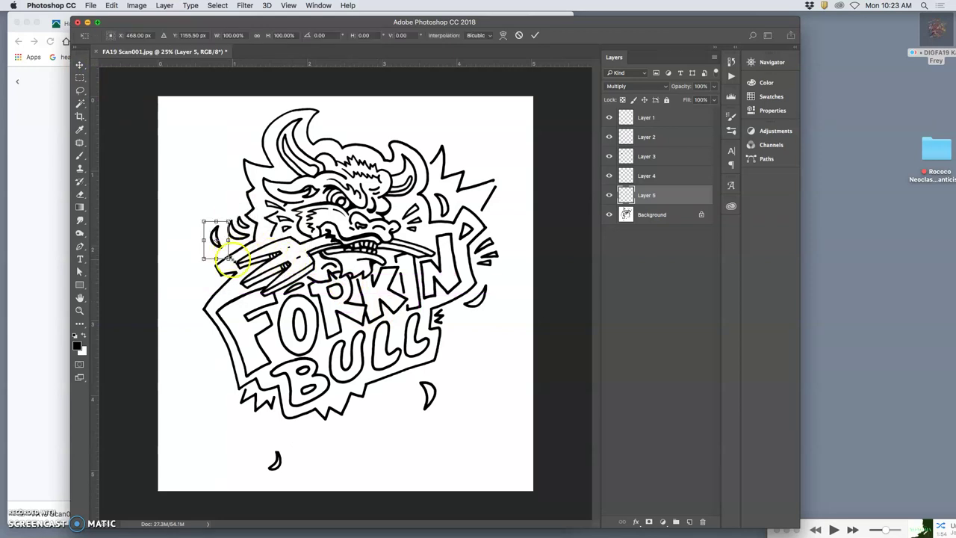
drag(233, 261, 253, 248)
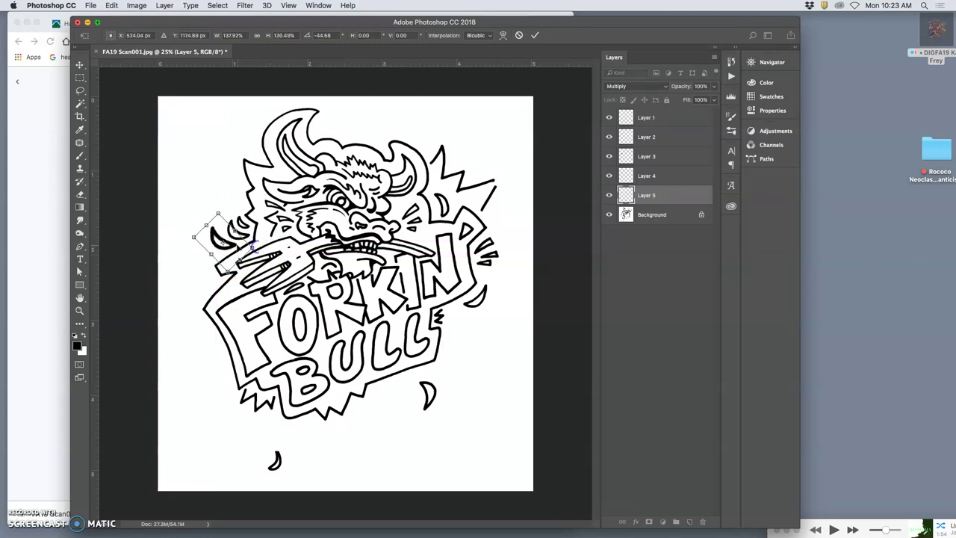
drag(218, 216, 221, 216)
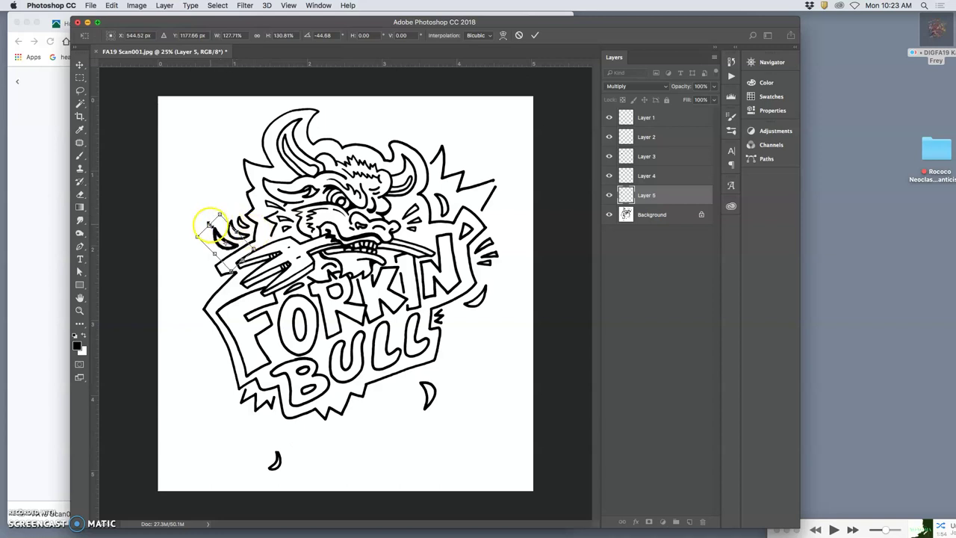
drag(207, 225, 266, 245)
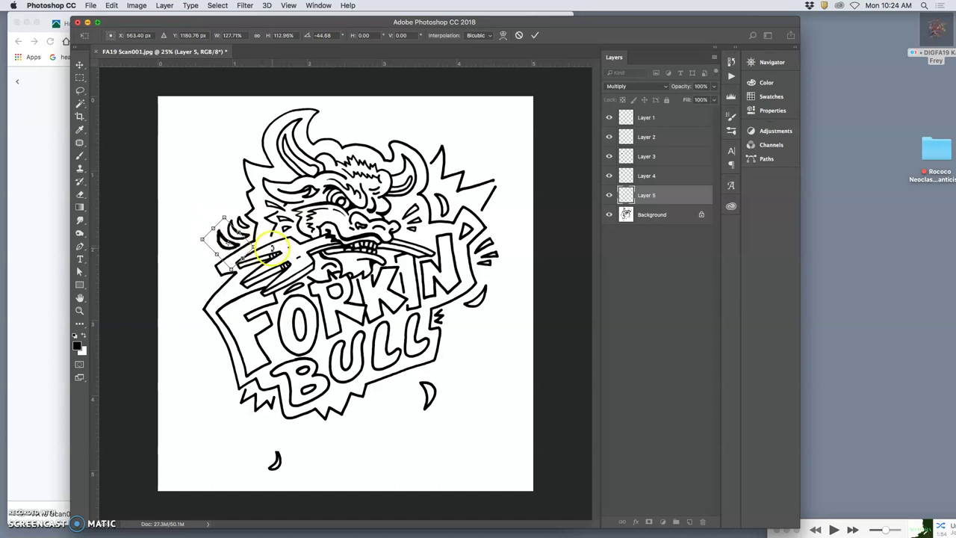
key(Return)
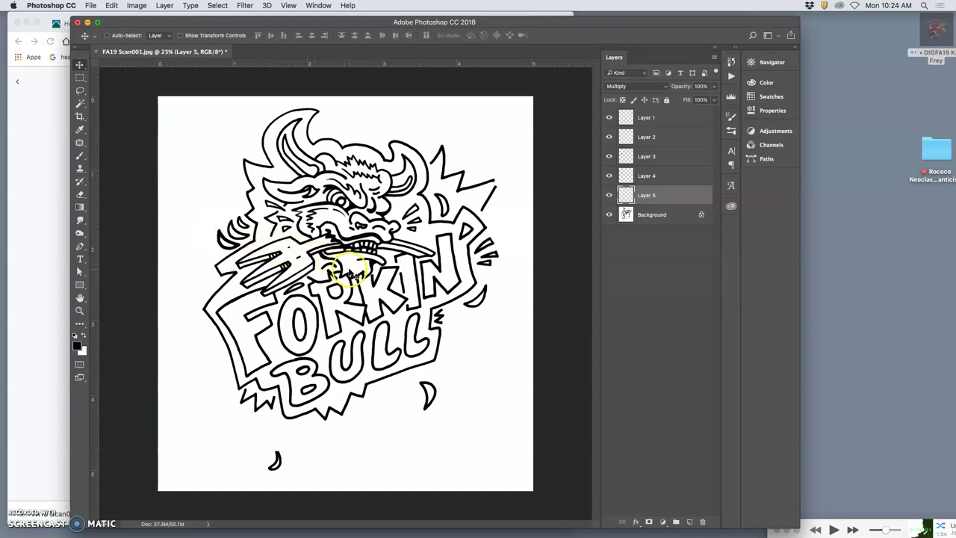
click(610, 195)
click(609, 195)
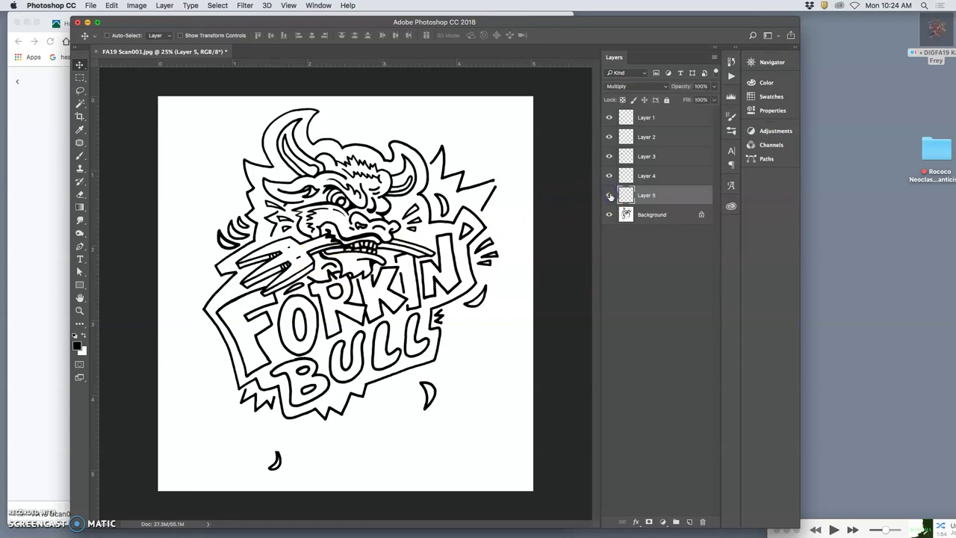
click(610, 195)
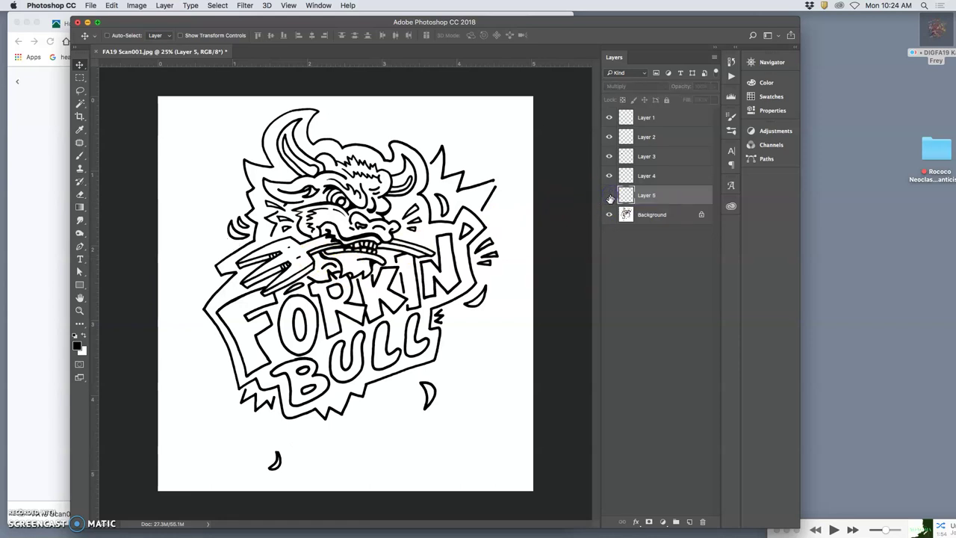
Show Layer 5 again and make it the active layer
click(498, 348)
click(665, 213)
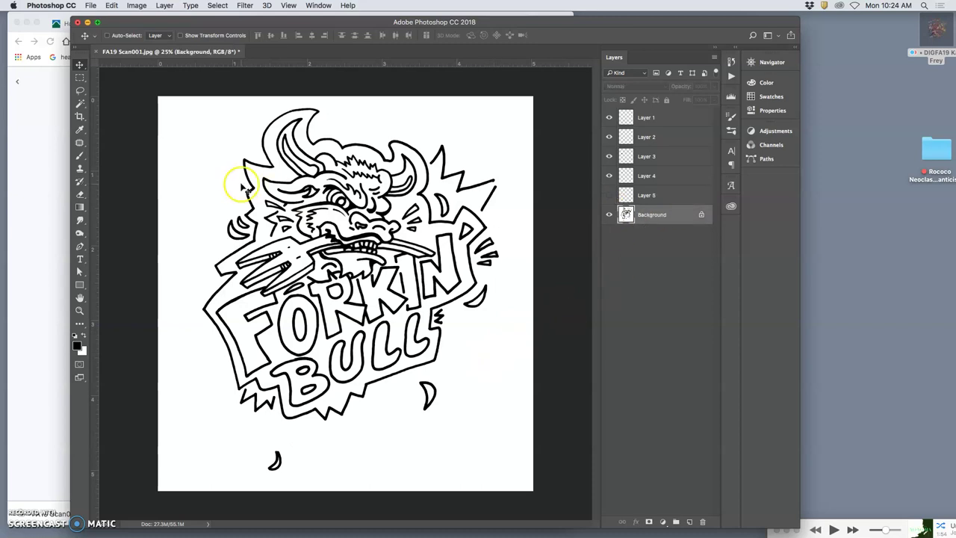
click(609, 195)
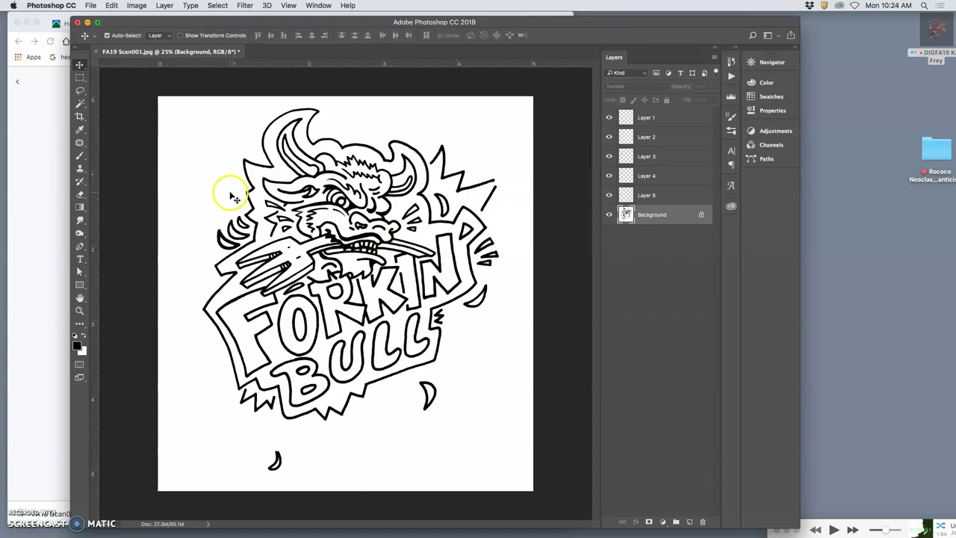
click(660, 195)
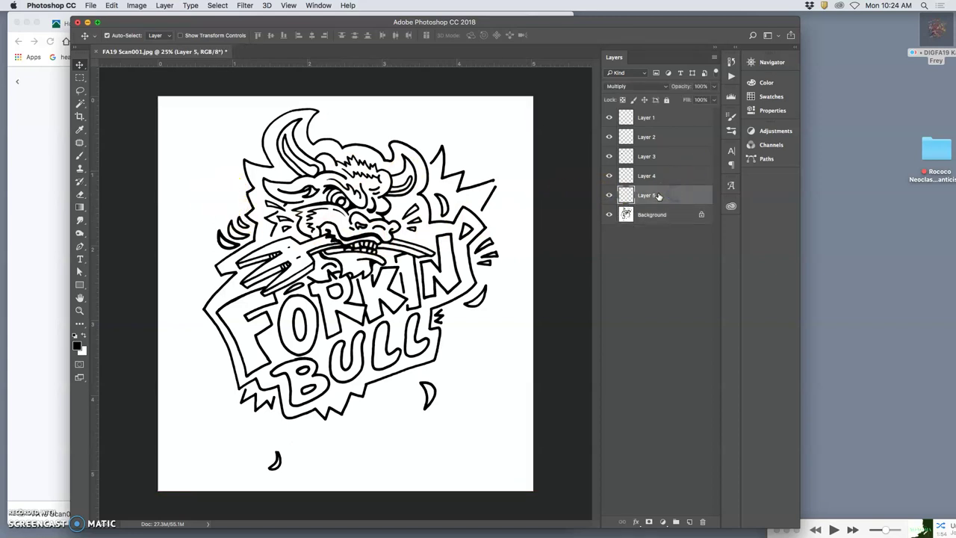
Shrink the Layer 5 crescent to about 80%, move it beside BULL, rotate and nudge it down
key(ctrl+t)
drag(251, 221, 180, 218)
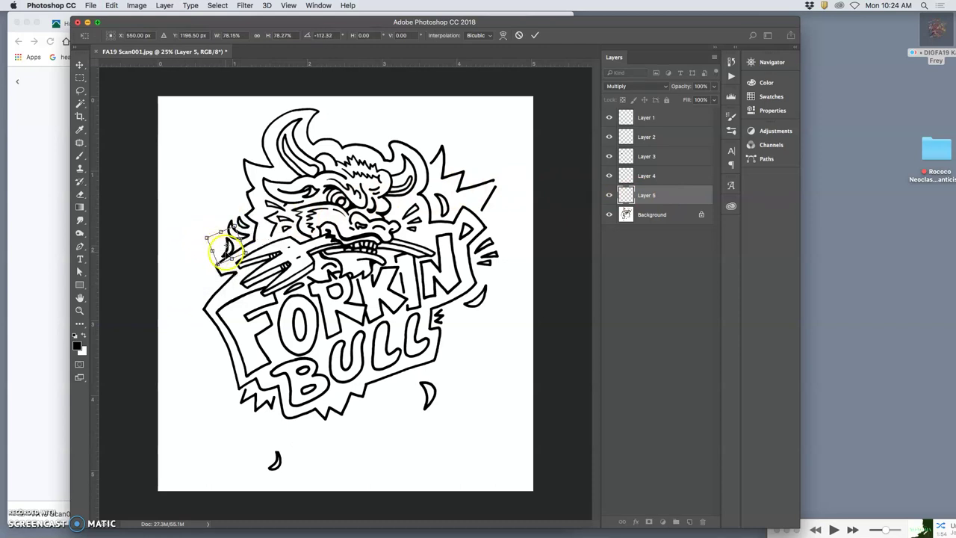
drag(227, 249, 454, 309)
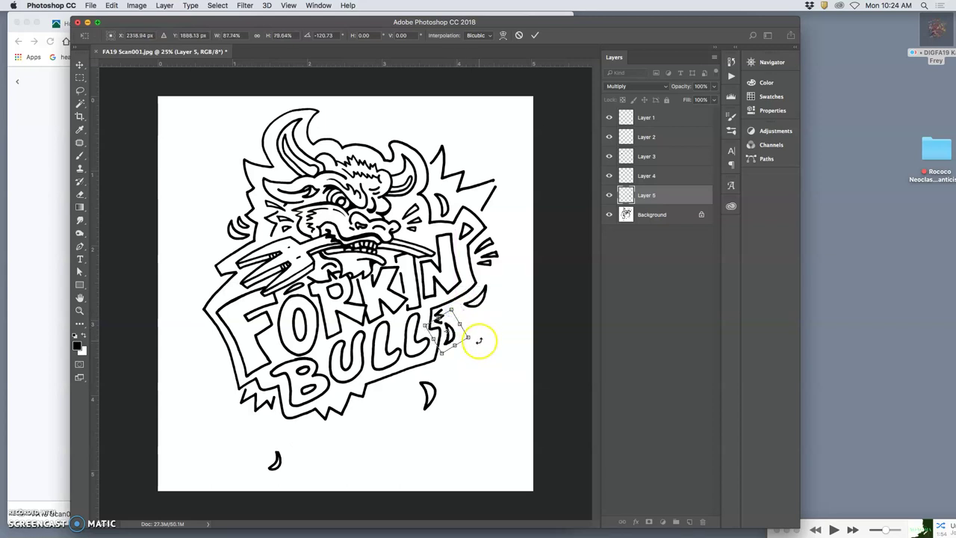
mouse_move(478, 340)
mouse_down()
mouse_move(469, 334)
mouse_move(476, 331)
mouse_up()
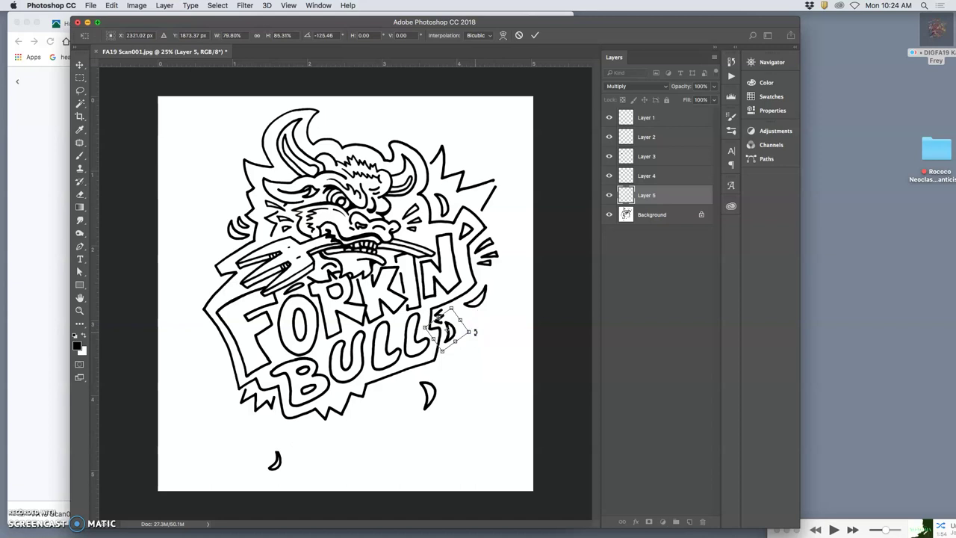
key(Down)
key(Down)
key(Down)
key(Down)
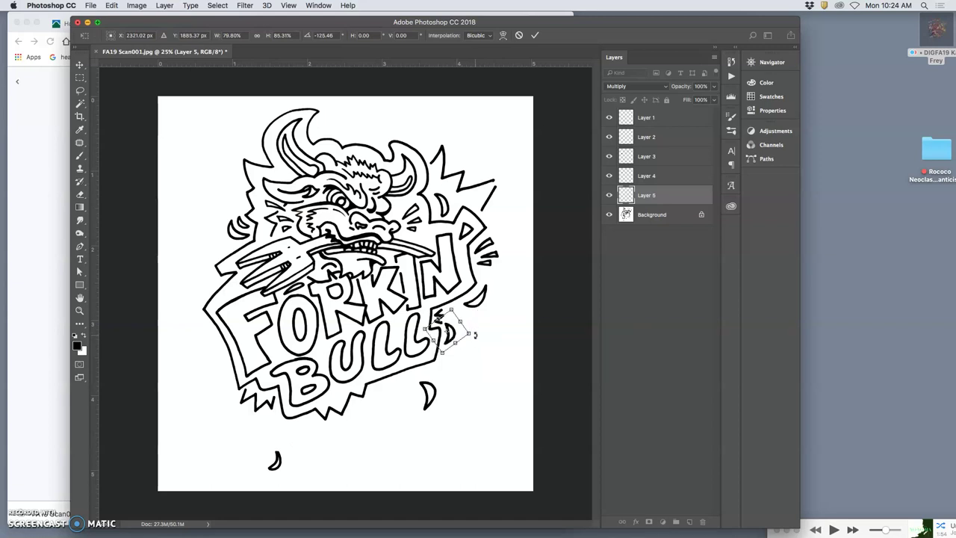
key(Return)
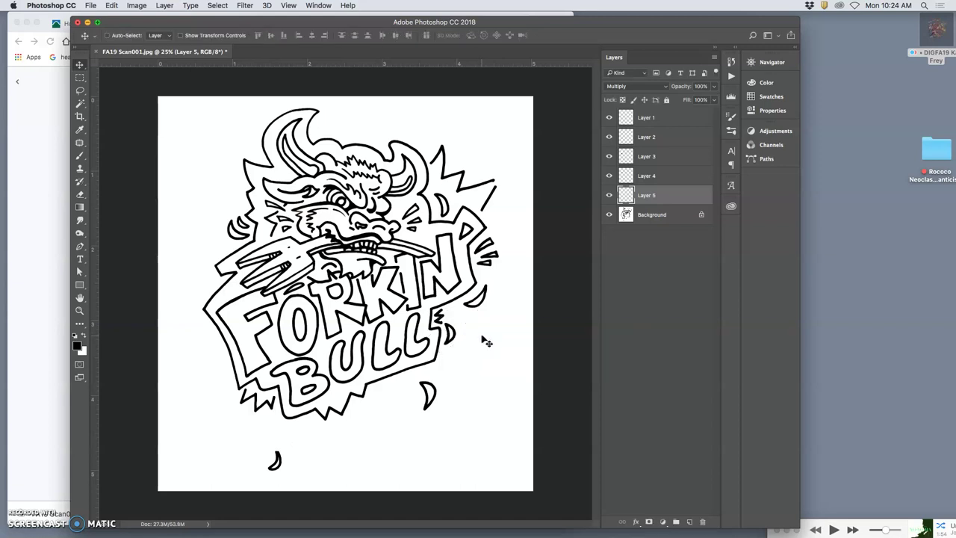
Copy the curl mark onto Multiply Layer 6, move it beside the bull's head and rotate about 144°
click(633, 214)
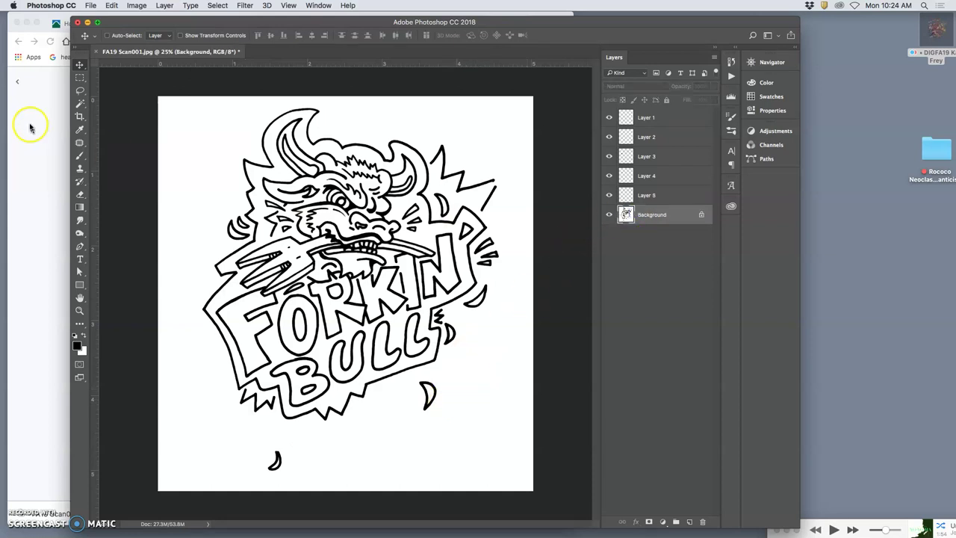
click(80, 90)
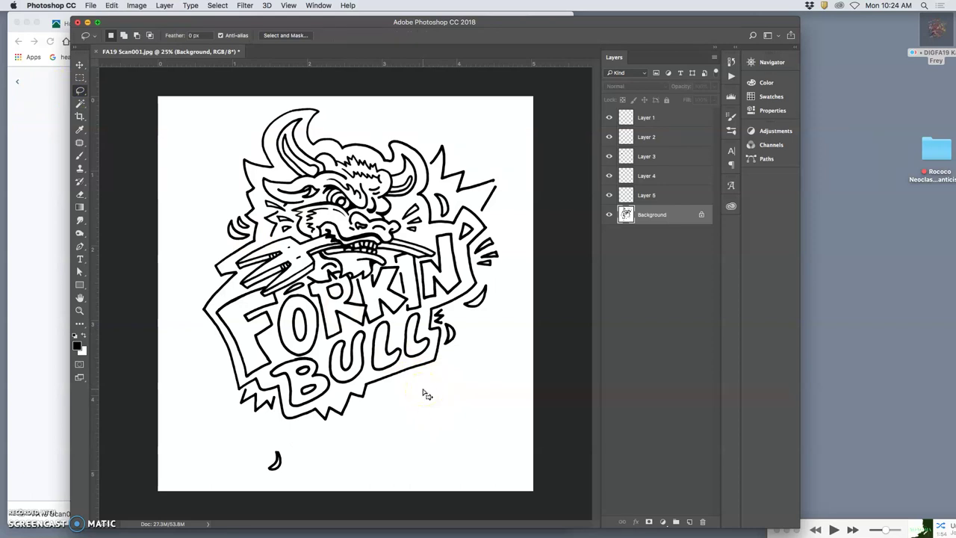
key(super+v)
click(637, 86)
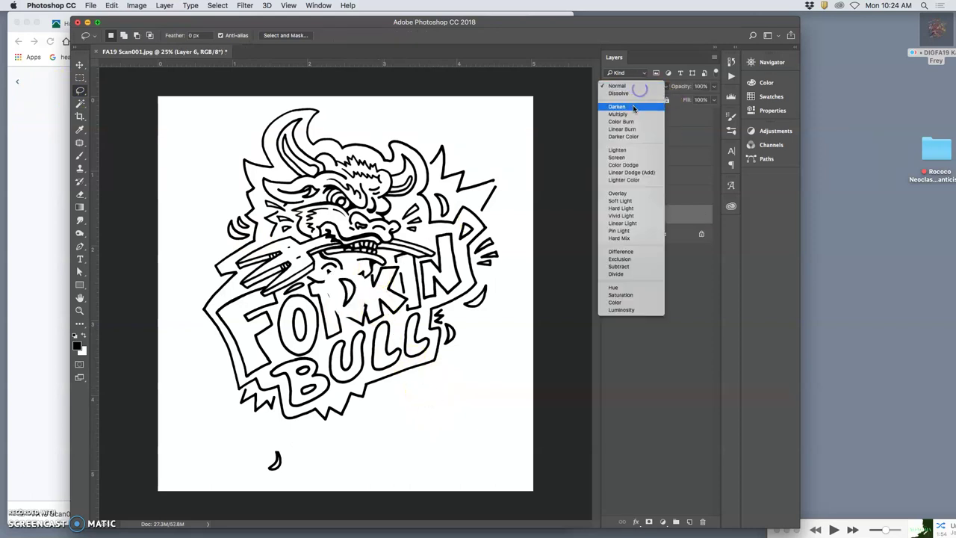
click(631, 113)
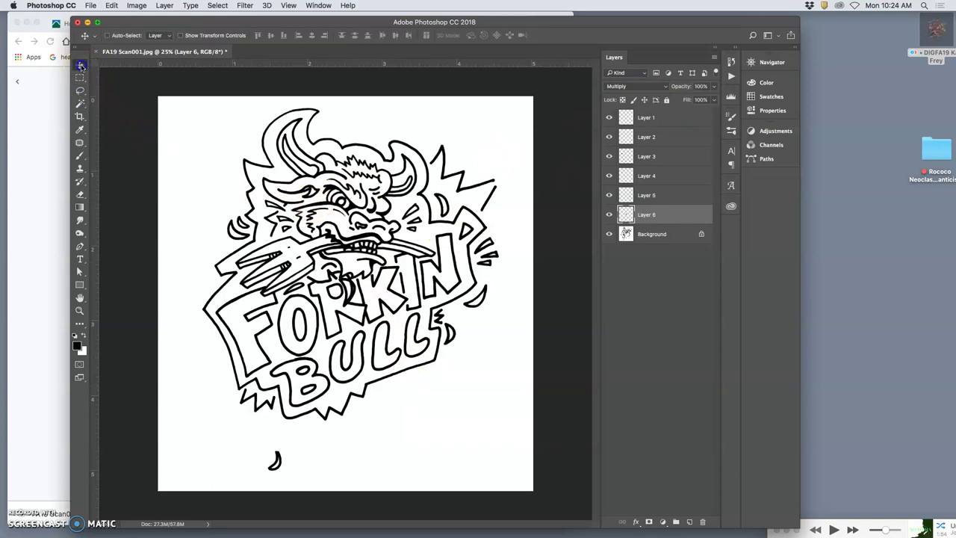
drag(343, 282, 247, 248)
key(super+t)
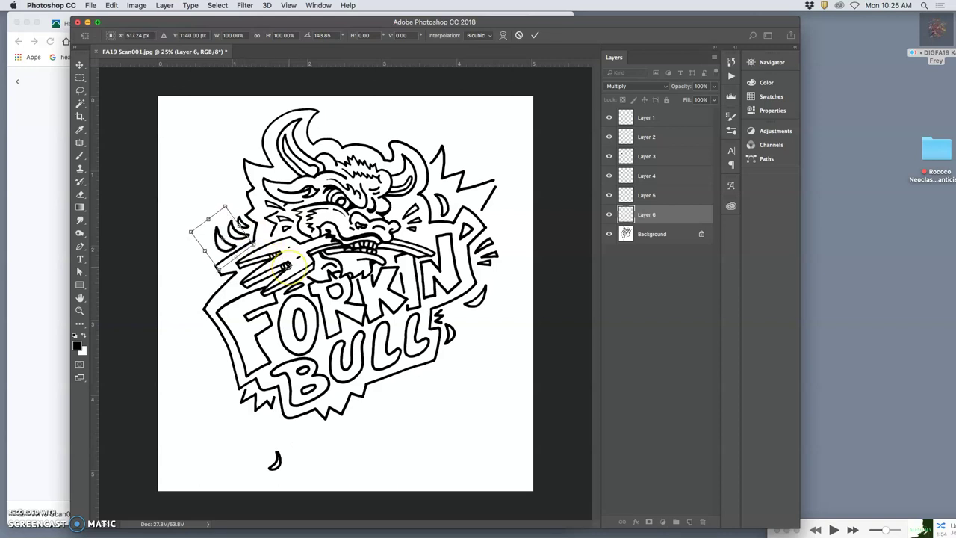
key(Return)
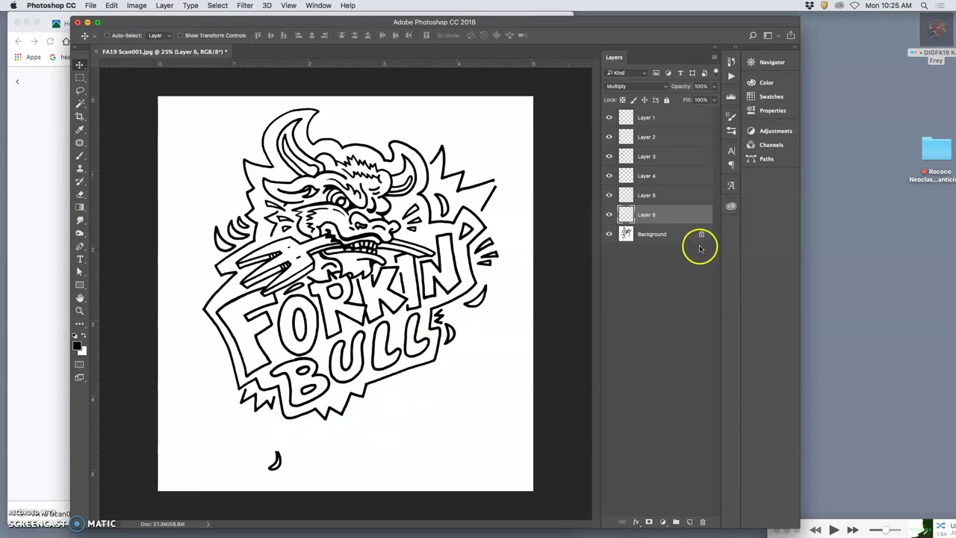
Lasso a crescent on the Background and copy it onto new Multiply Layer 7
click(666, 235)
click(80, 91)
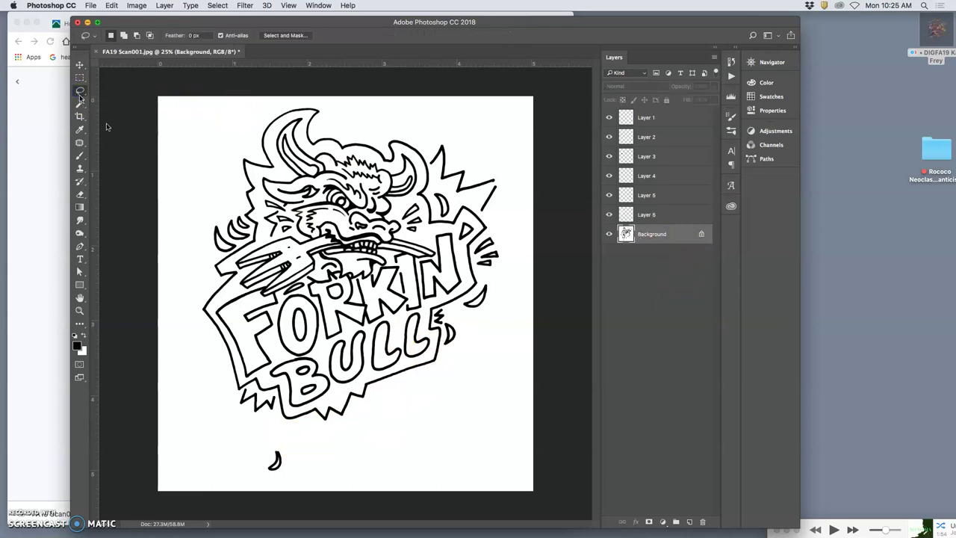
click(285, 446)
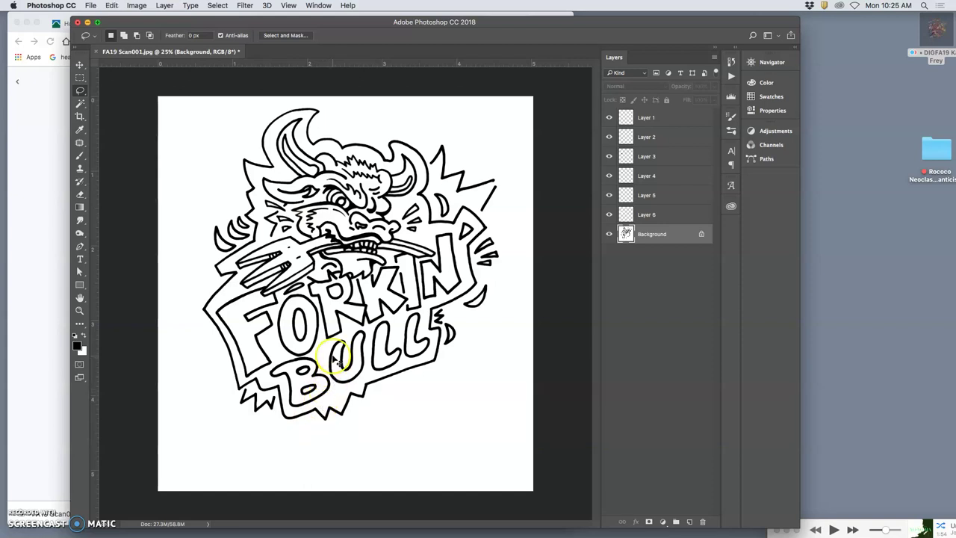
key(super+j)
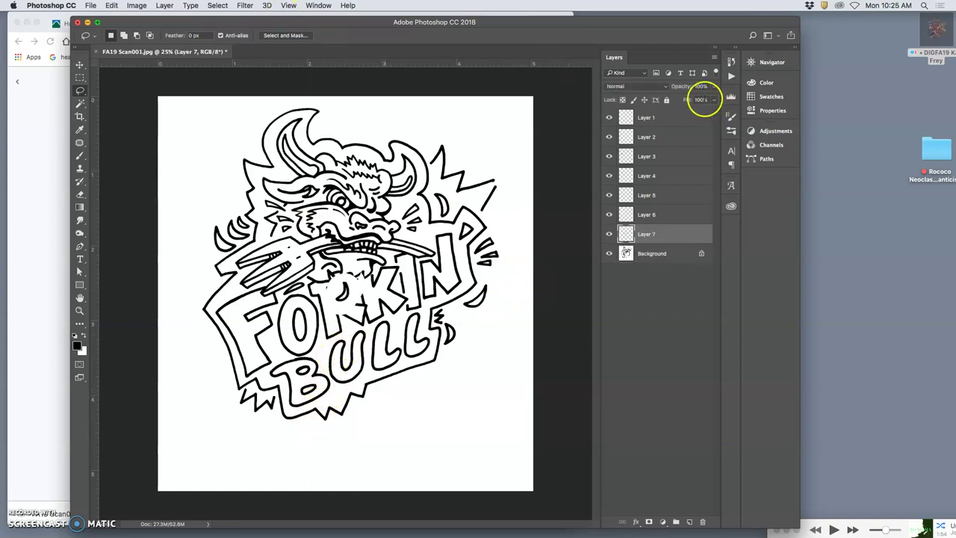
click(635, 86)
click(635, 114)
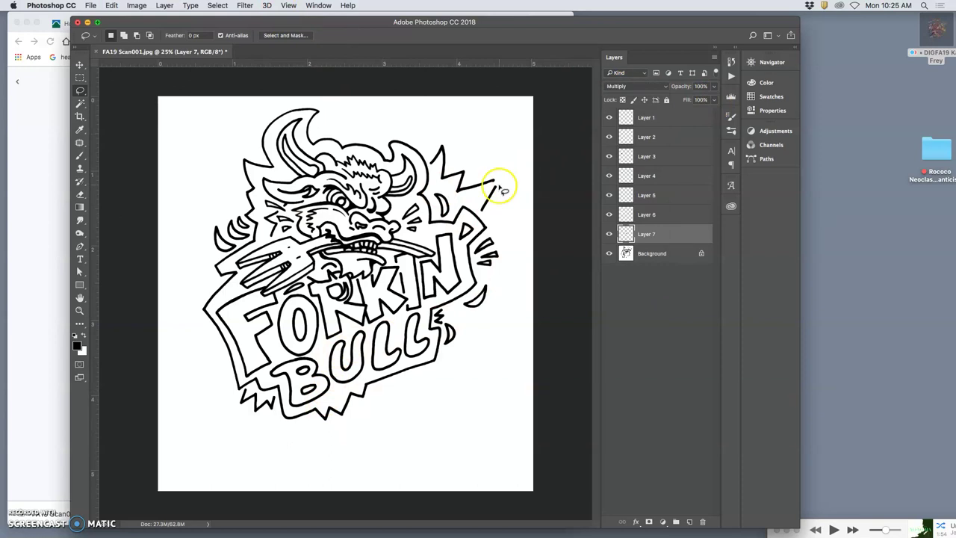
Move the Layer 7 crescent beside BULL and rotate it about 8°
click(80, 65)
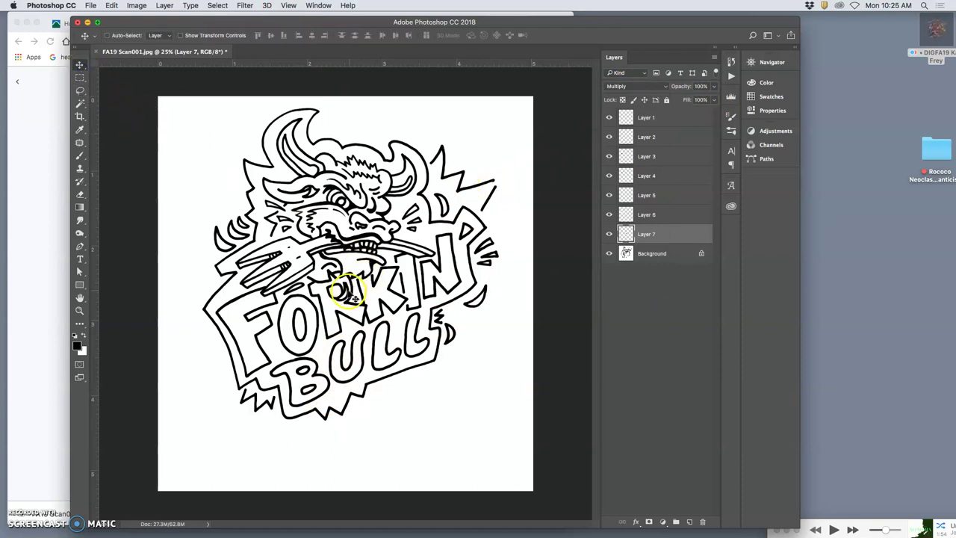
drag(349, 295, 393, 390)
key(super+t)
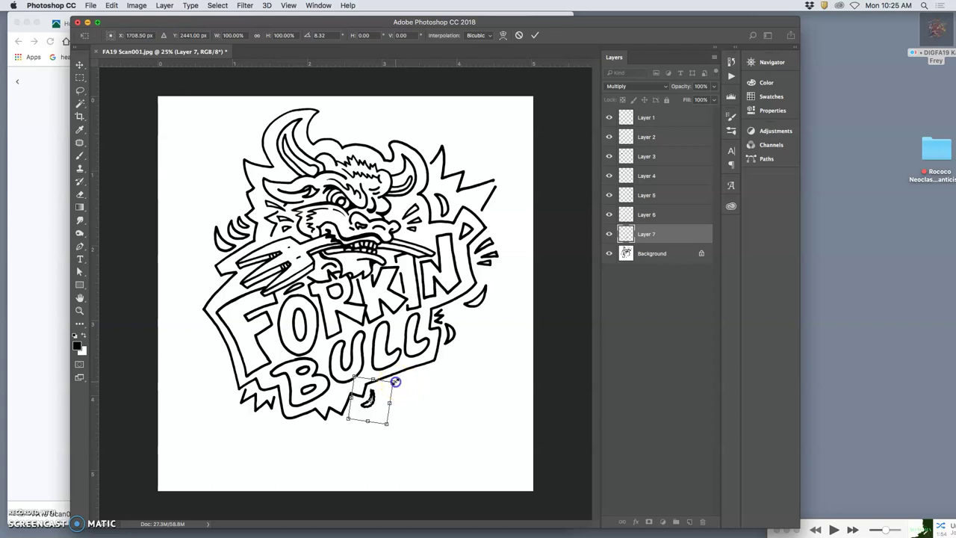
key(Return)
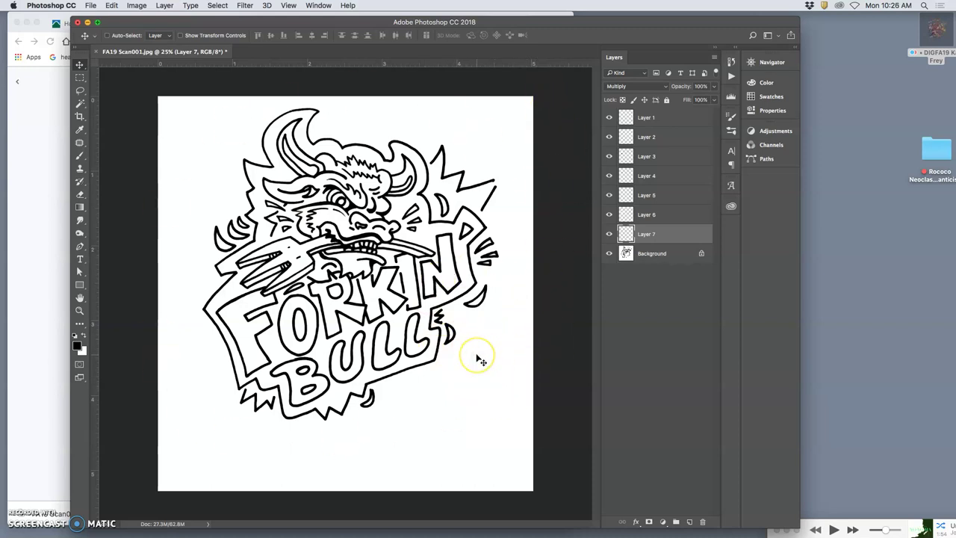
Zoom in on the linework, shift Photoshop right and bring the Dropbox FA19 Scan001.jpg preview forward
key(super+minus)
key(super+plus)
key(super+plus)
key(super+plus)
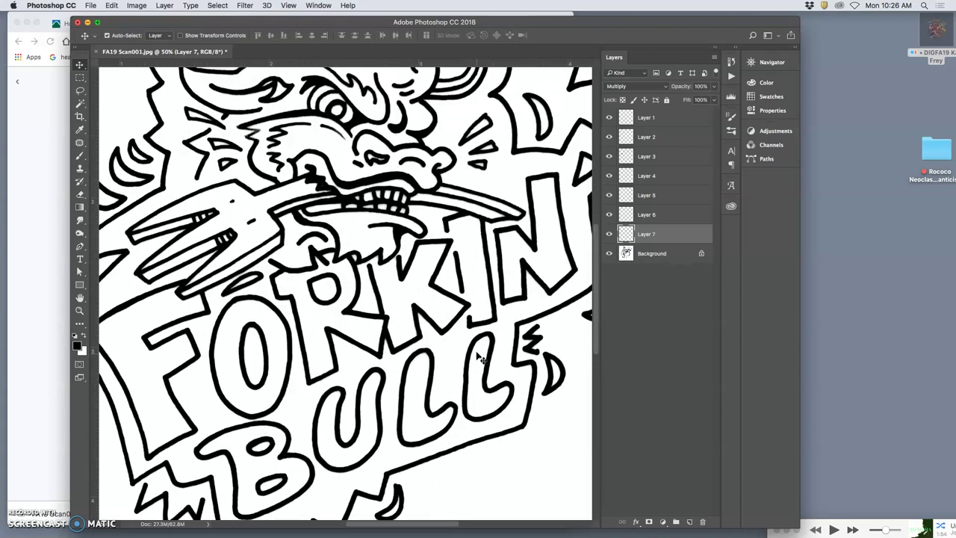
key(super+plus)
scroll(445, 236, up, 5)
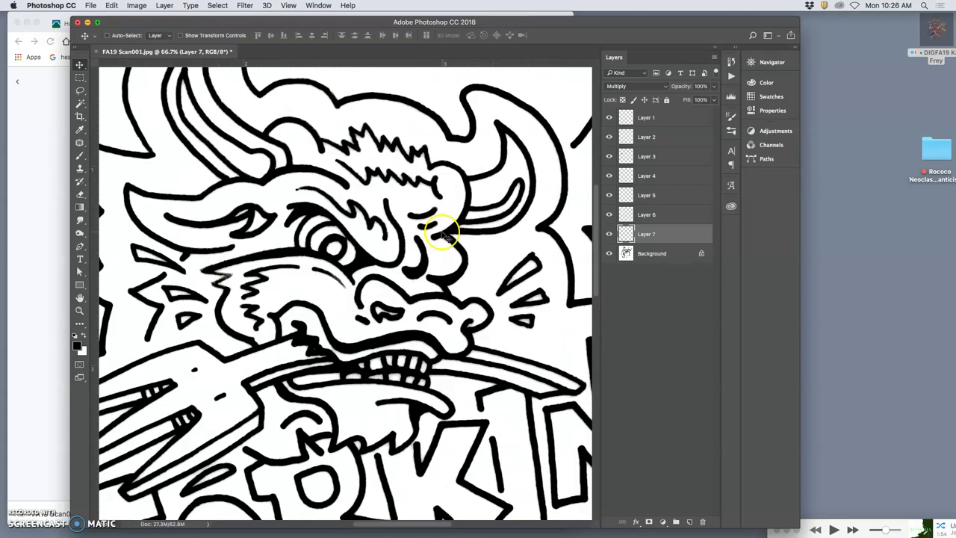
scroll(439, 345, down, 10)
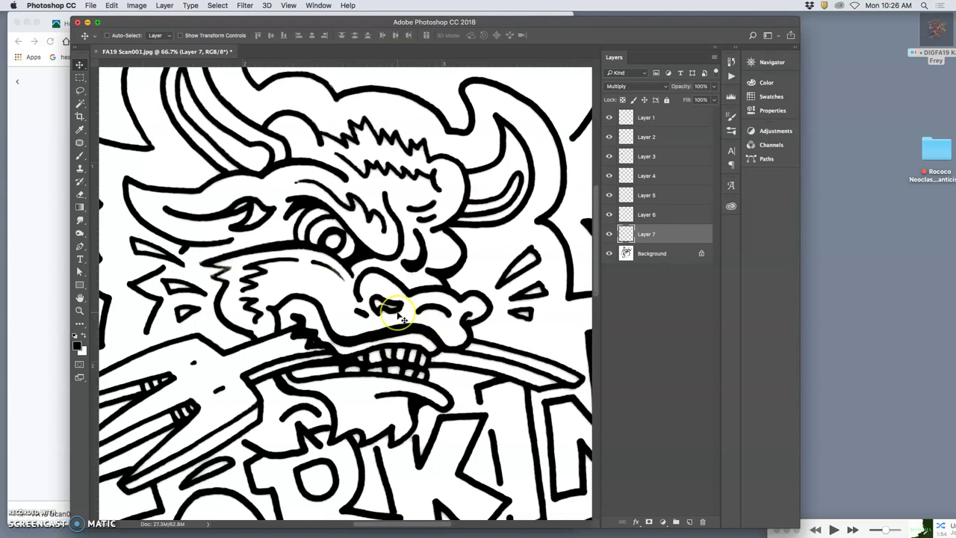
scroll(392, 297, up, 4)
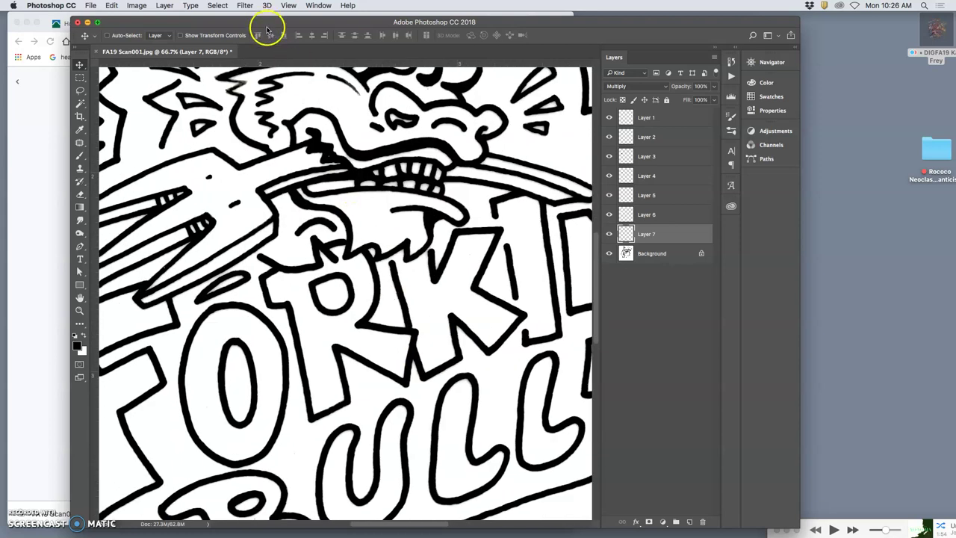
drag(265, 23, 494, 18)
click(232, 147)
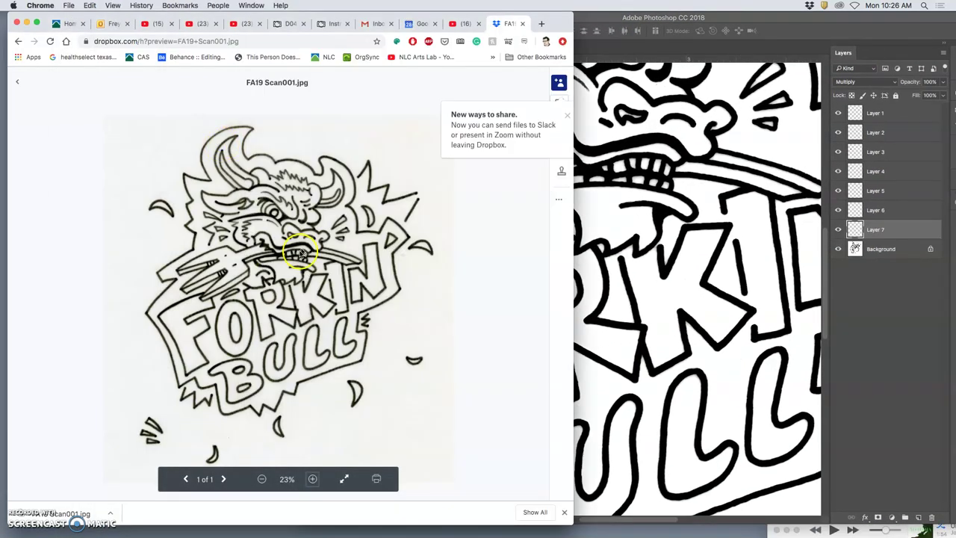
Open the Assignment 7 pencil sketch JPG in Preview, then bring Photoshop back in front
click(26, 22)
click(277, 39)
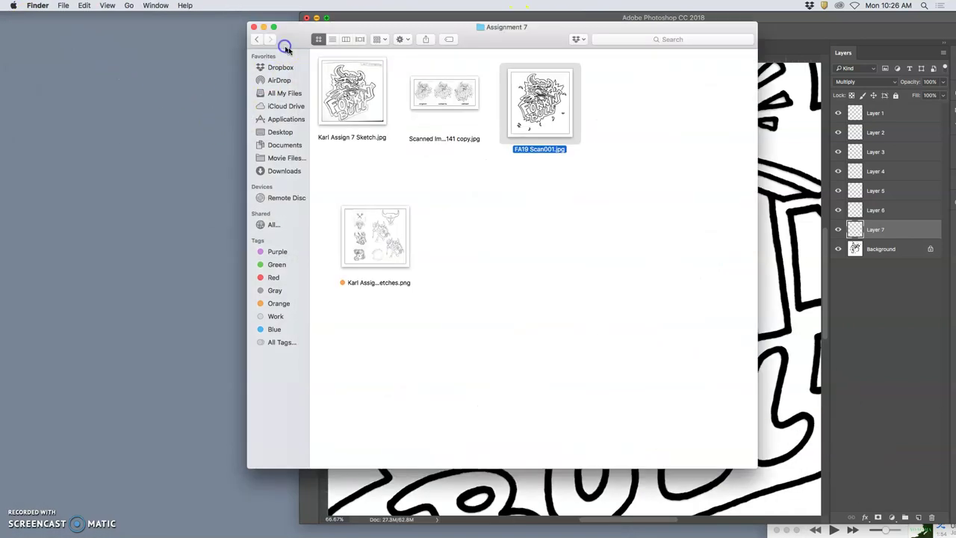
click(349, 94)
double_click(350, 93)
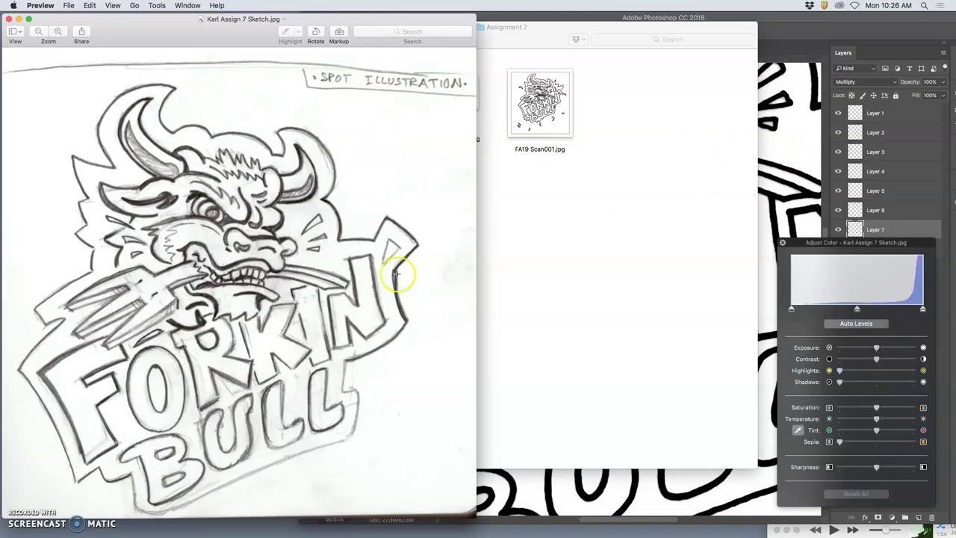
click(796, 151)
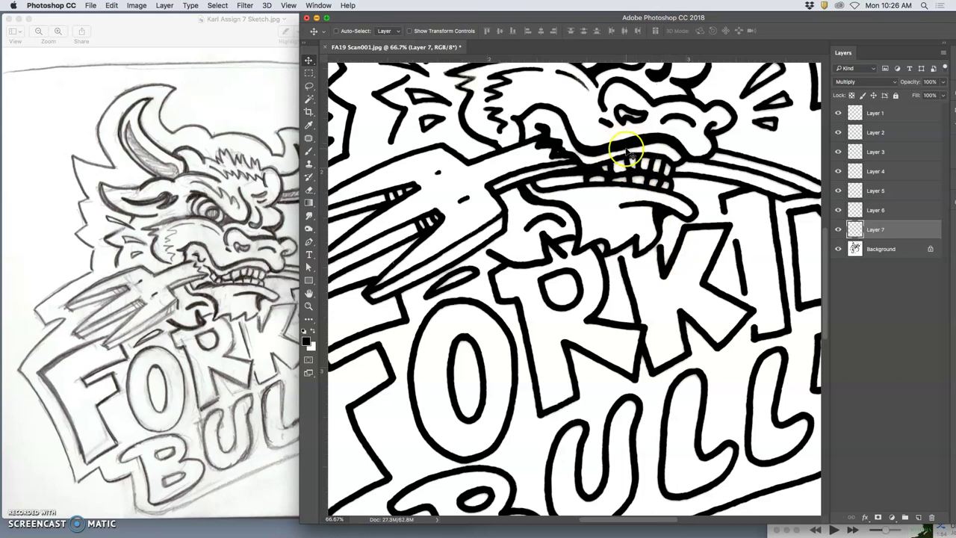
Add an empty Normal-mode Layer 8 directly above the Background scan, beneath the seven accent layers
key(super+minus)
key(super+minus)
key(super+minus)
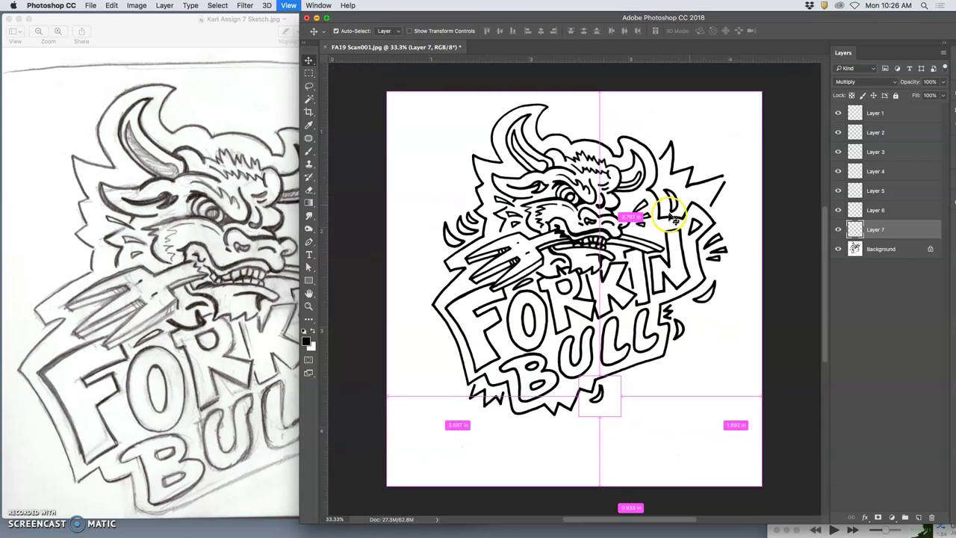
key(super+equal)
key(super+equal)
key(super+equal)
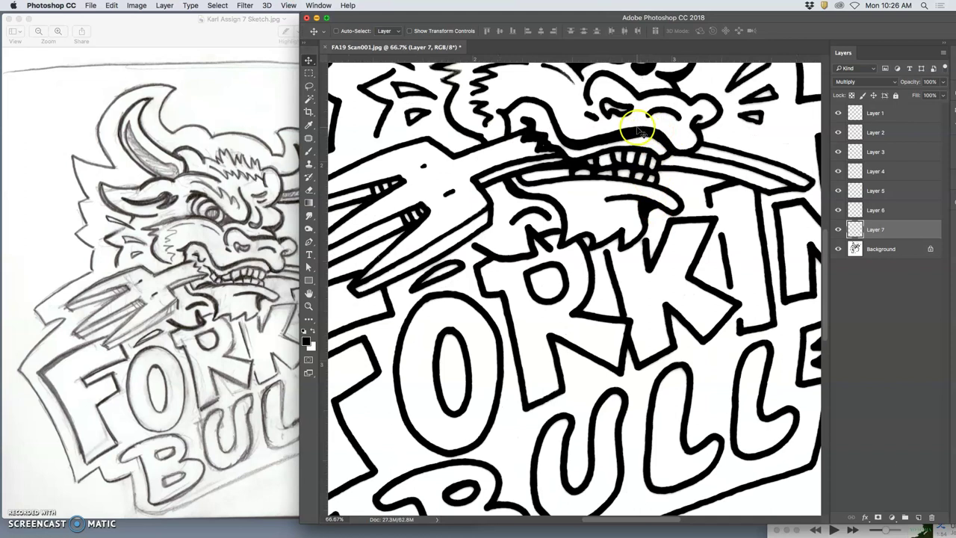
key(super+equal)
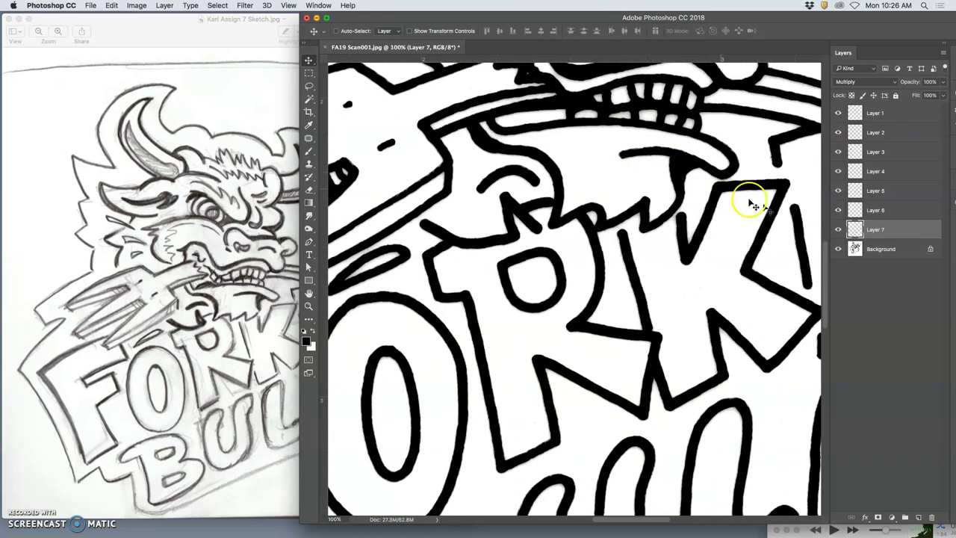
click(877, 249)
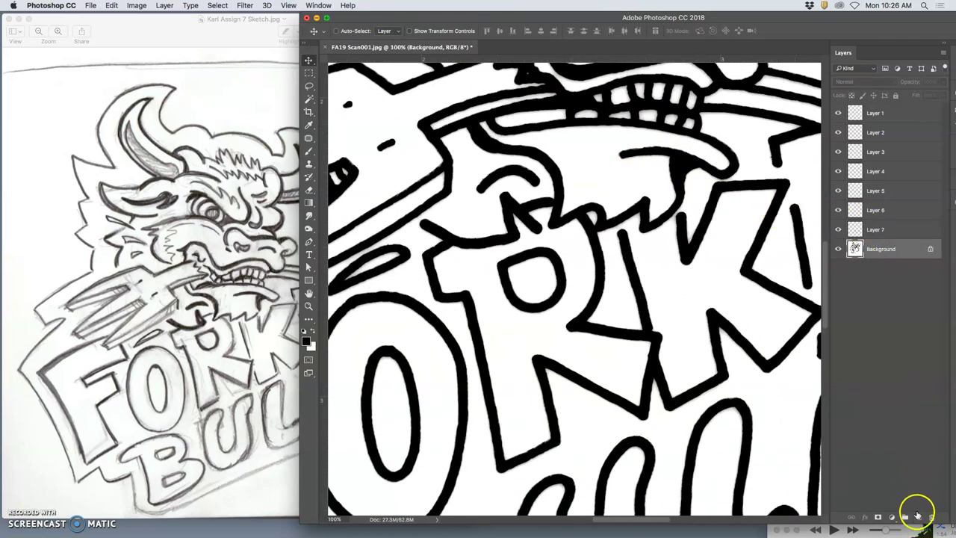
click(918, 517)
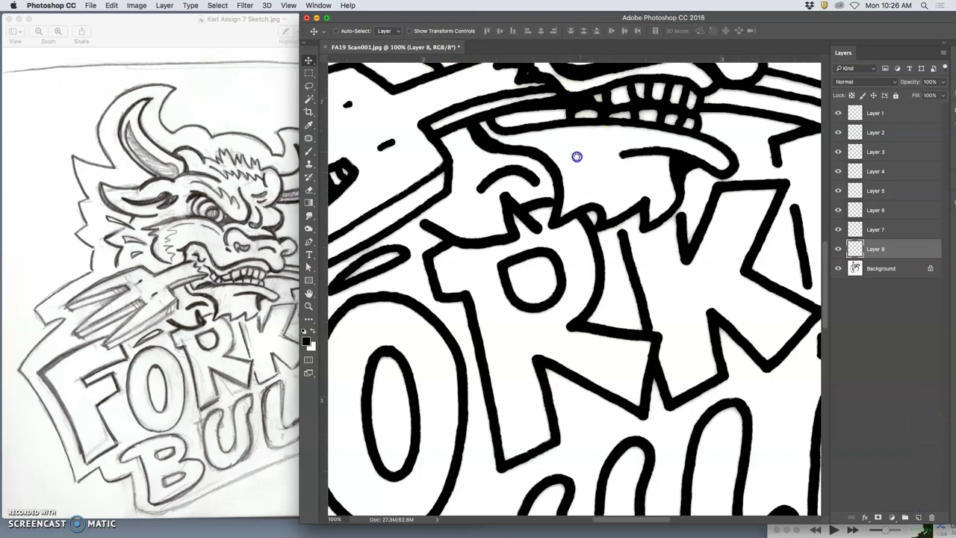
scroll(576, 156, up, 5)
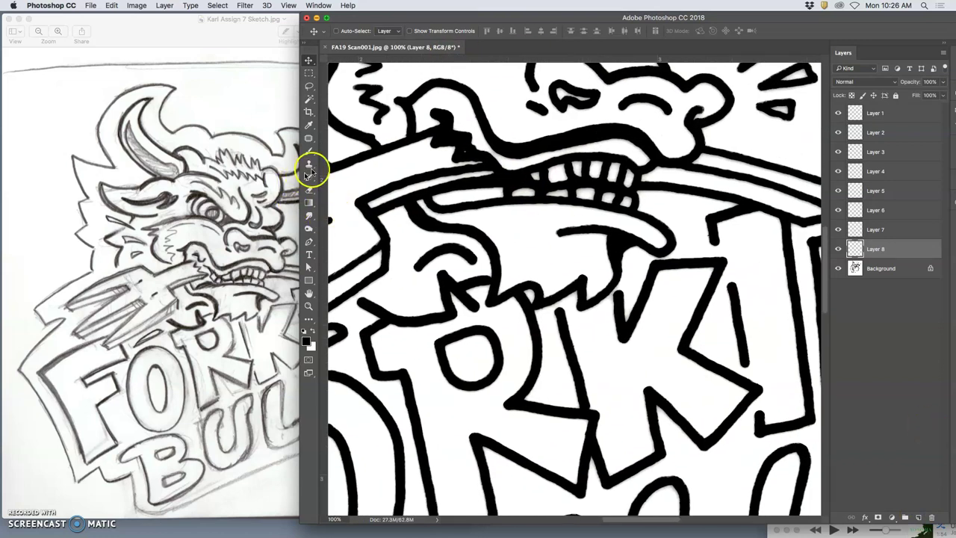